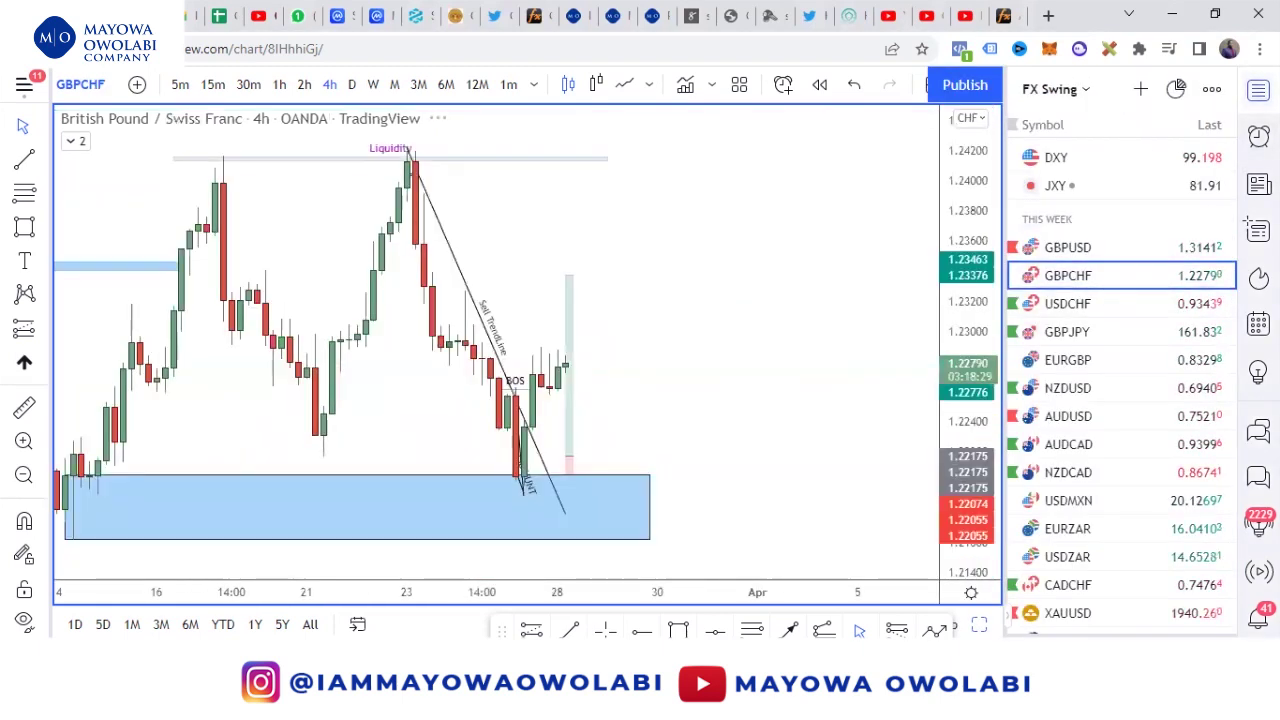
# - Hide the watchlist and examine GBPCHF's four-hour structure around the BOS zones, the Liquidity level and the large blue demand zone
pyautogui.click(1258, 90)
pyautogui.scroll(-5, 968, 411)
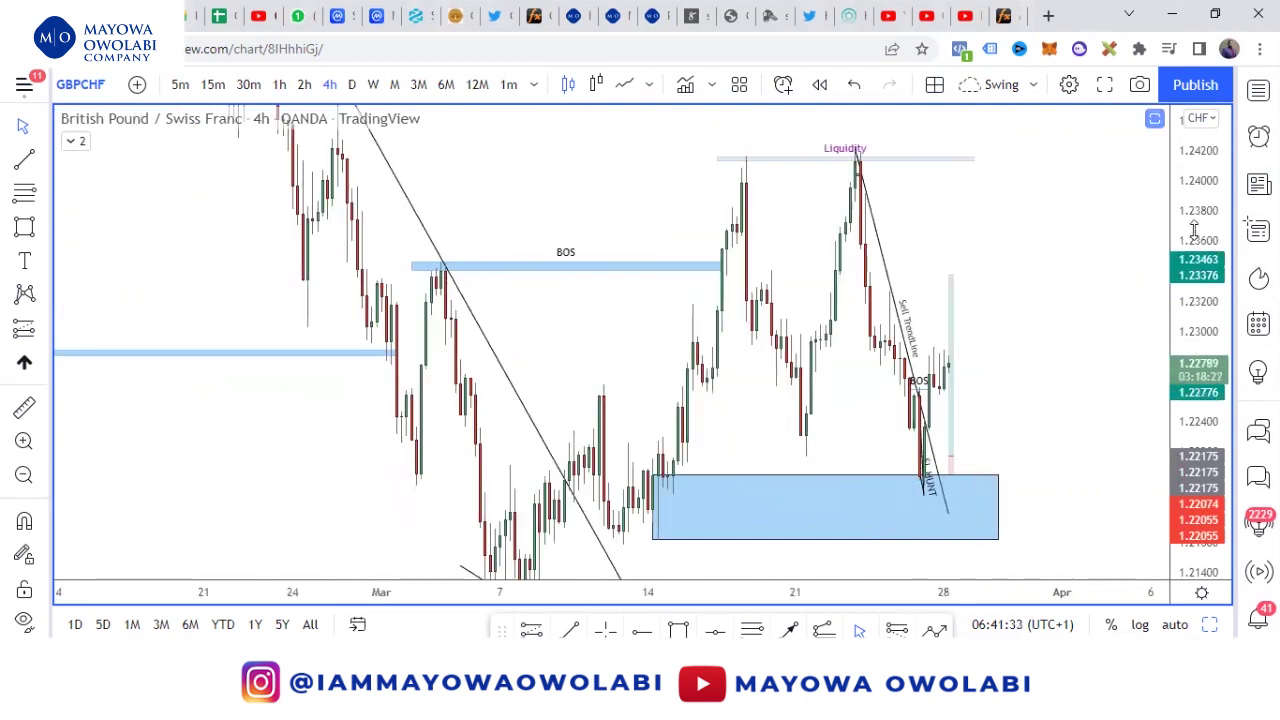
pyautogui.moveTo(1194, 225); pyautogui.dragTo(1194, 450)
pyautogui.scroll(-4, 1062, 423)
pyautogui.moveTo(1070, 293); pyautogui.dragTo(1010, 348)
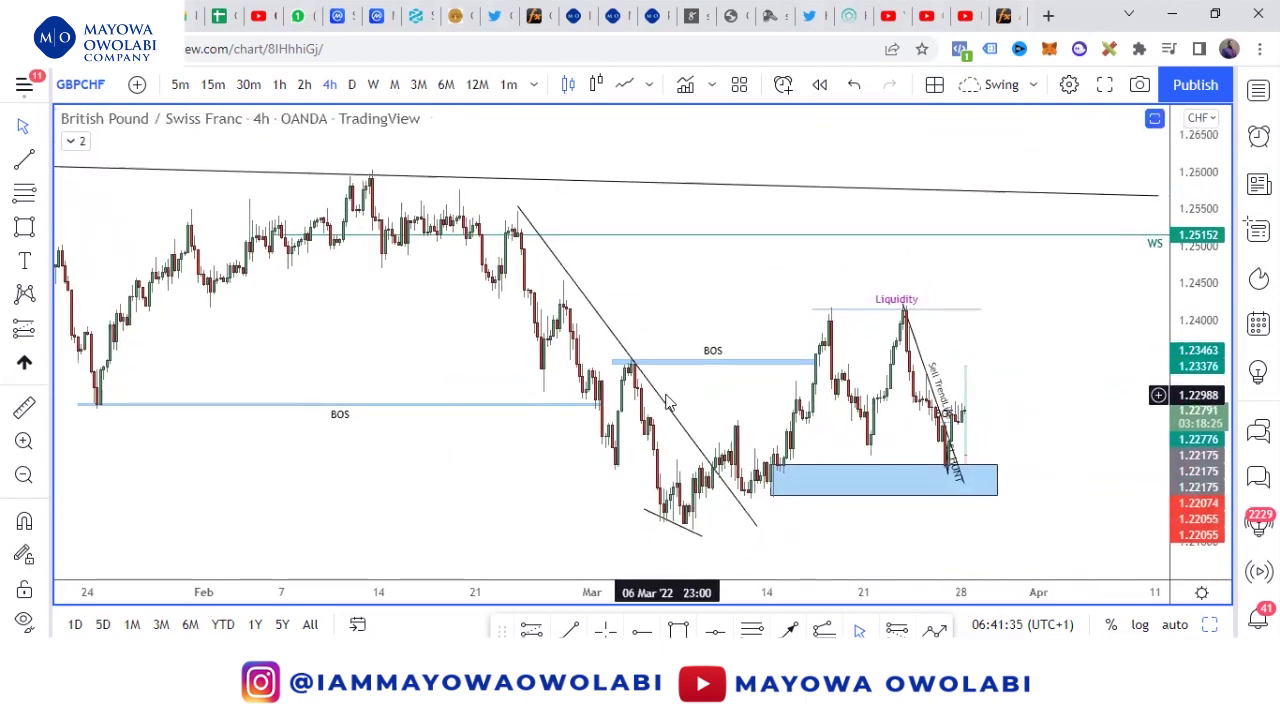
pyautogui.scroll(7, 680, 414)
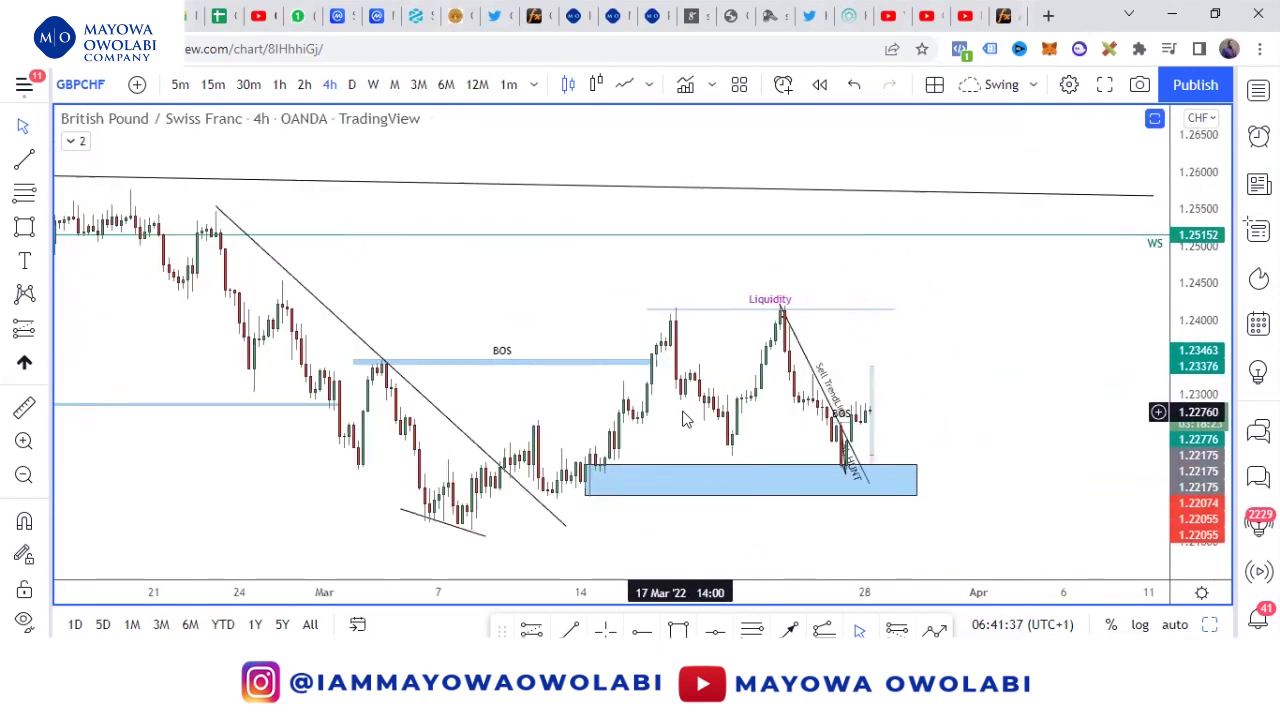
pyautogui.moveTo(1196, 530); pyautogui.dragTo(1196, 330)
pyautogui.moveTo(830, 460); pyautogui.dragTo(991, 277)
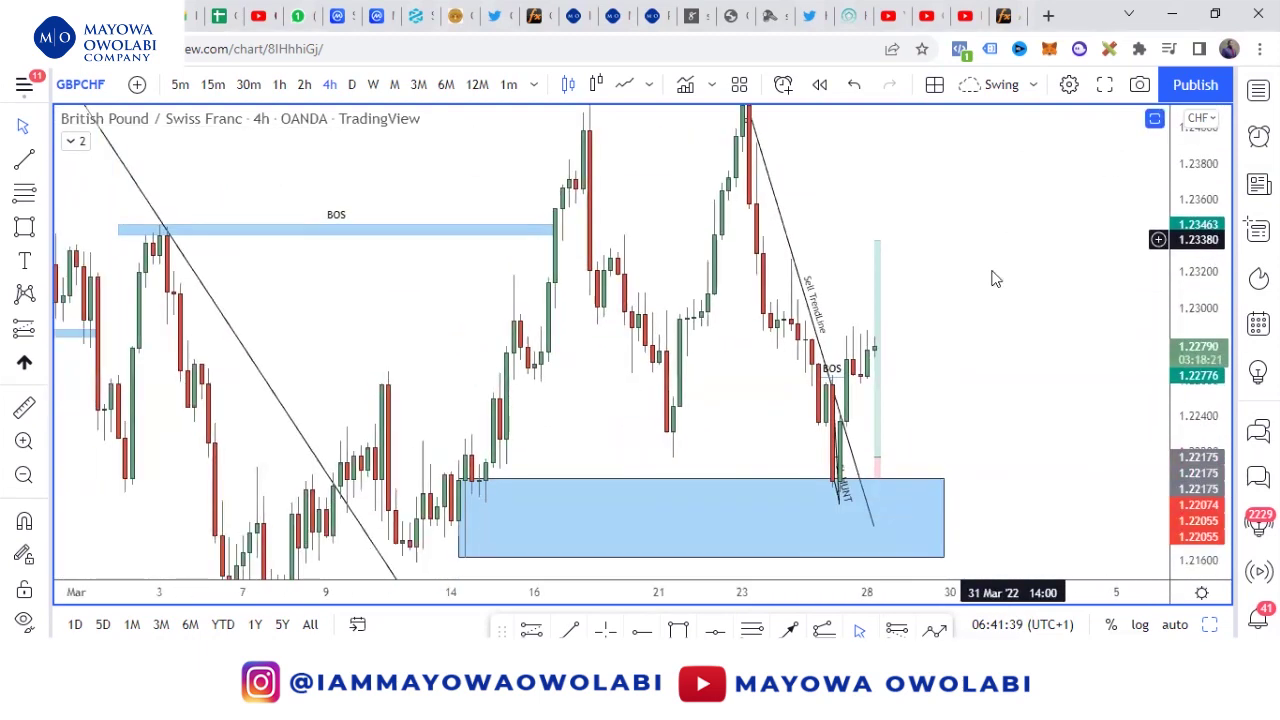
pyautogui.moveTo(512, 210); pyautogui.dragTo(520, 186)
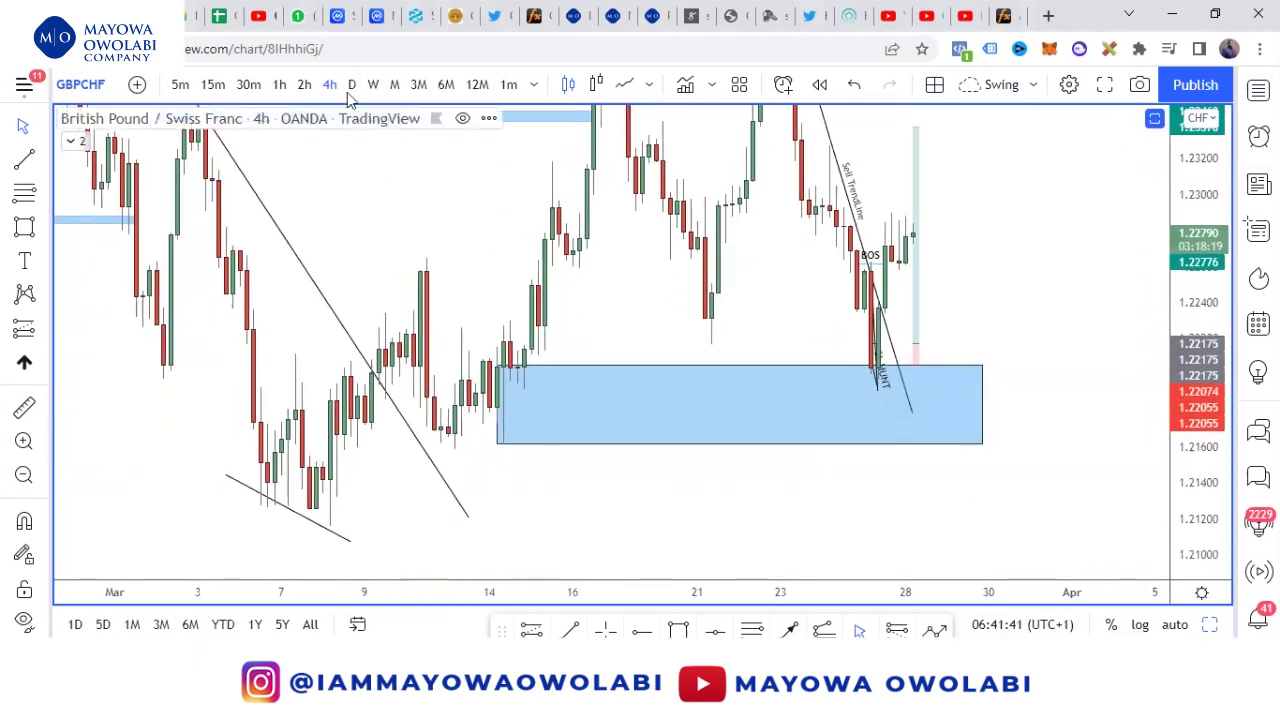
# - Switch the chart to the daily timeframe and extend the upper BOS zone's start back to 28 Feb '22
pyautogui.click(351, 84)
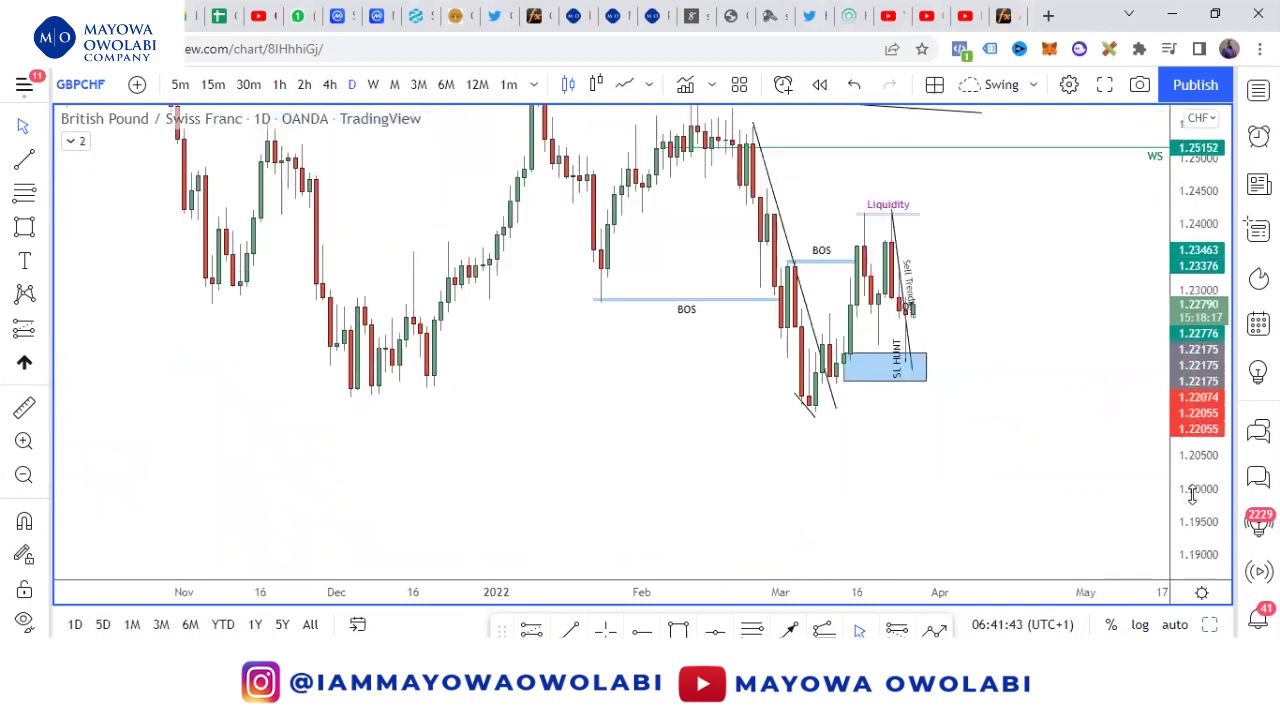
pyautogui.scroll(5, 1063, 466)
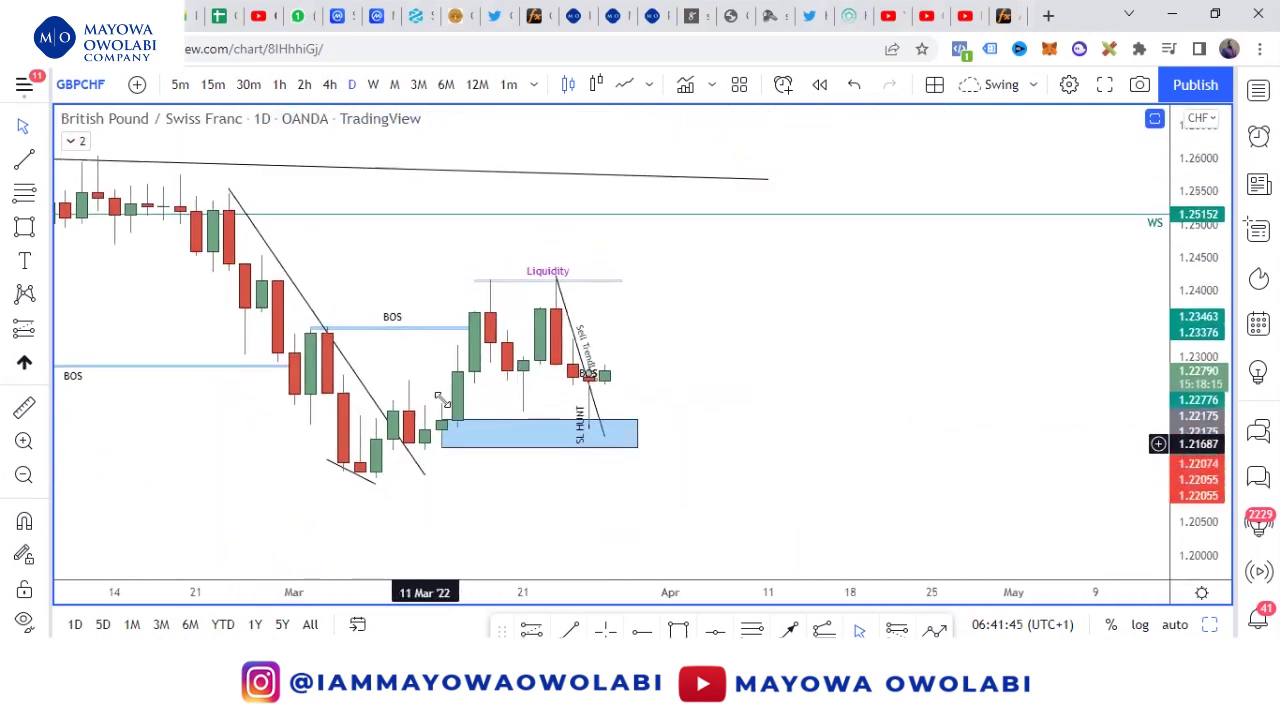
pyautogui.moveTo(310, 330); pyautogui.dragTo(280, 340)
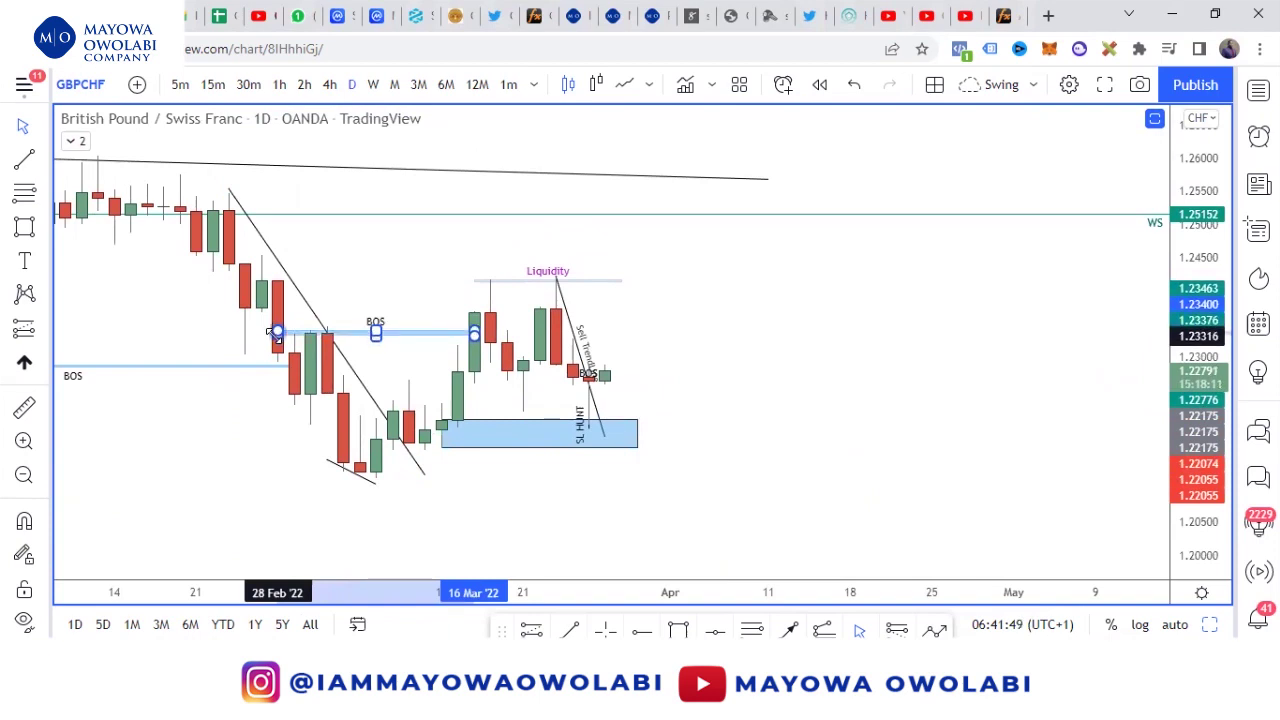
# - Place a horizontal ray along the blue demand zone's upper edge at 1.22040, starting from the 11 Mar '22 candle
pyautogui.scroll(-4, 448, 463)
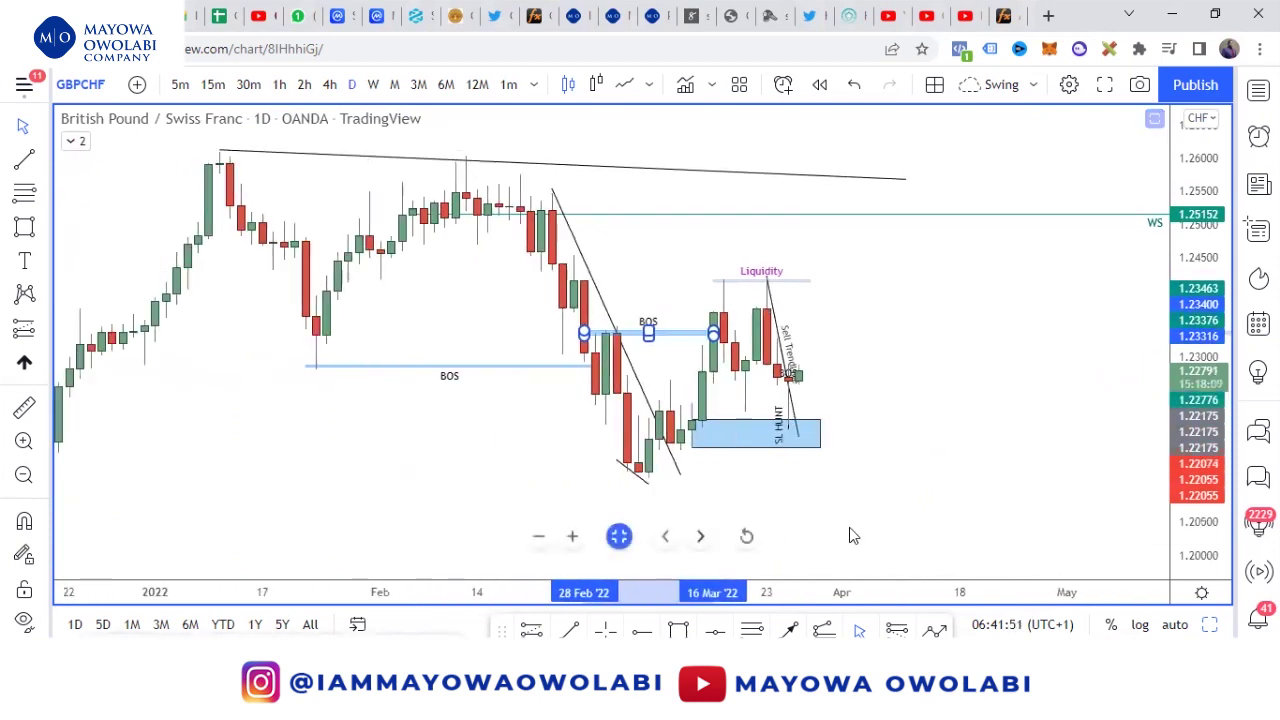
pyautogui.scroll(3, 905, 506)
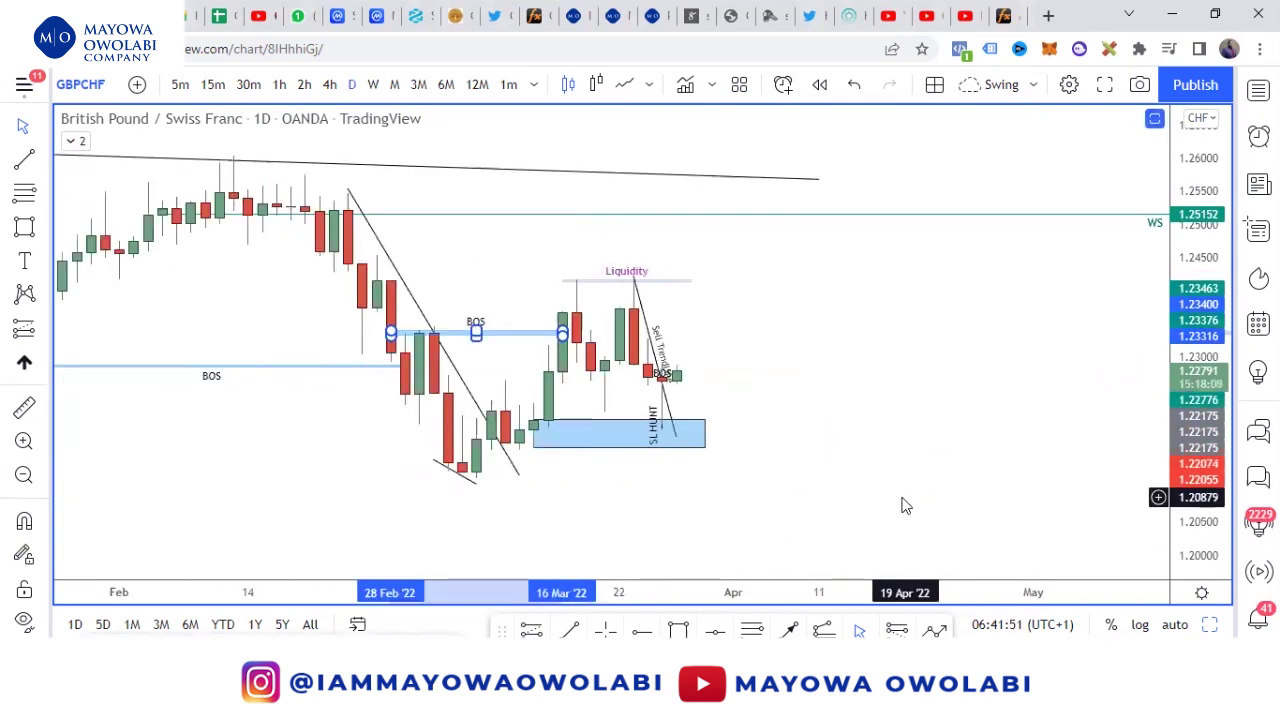
pyautogui.click(538, 418)
pyautogui.moveTo(1051, 374); pyautogui.dragTo(1107, 339)
pyautogui.moveTo(1218, 462); pyautogui.dragTo(1218, 275)
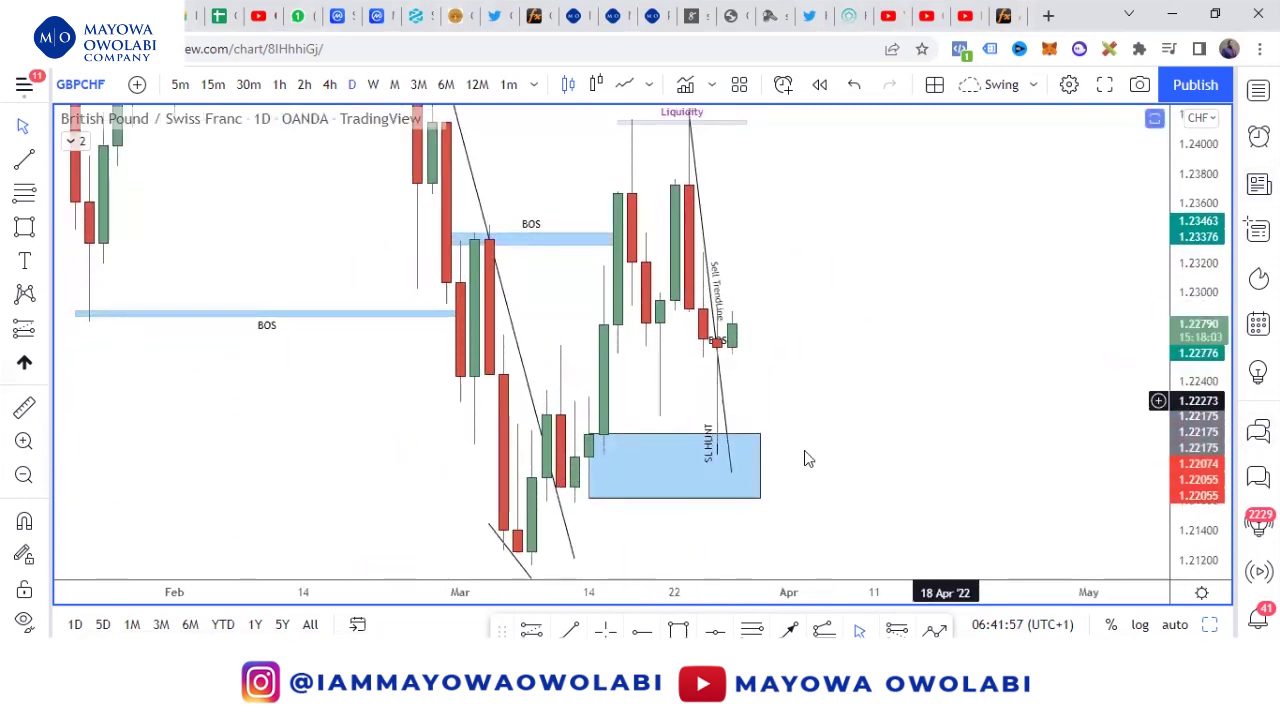
pyautogui.click(42, 160)
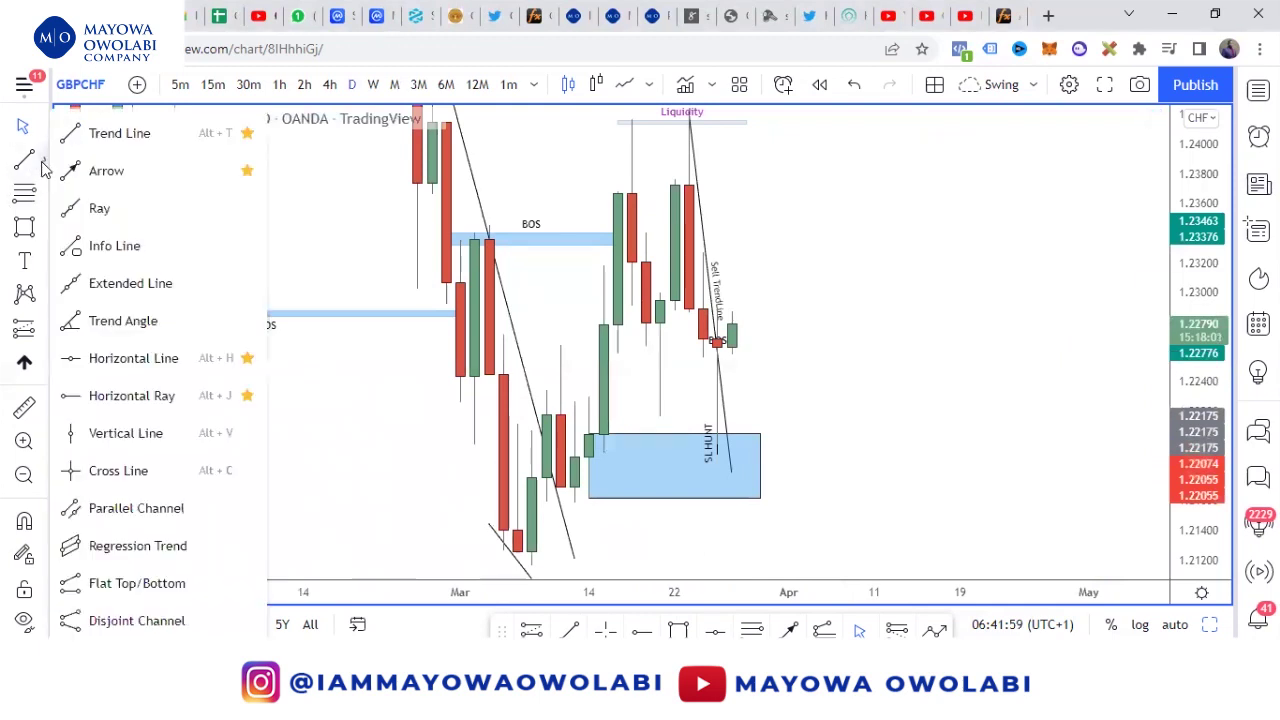
pyautogui.click(90, 396)
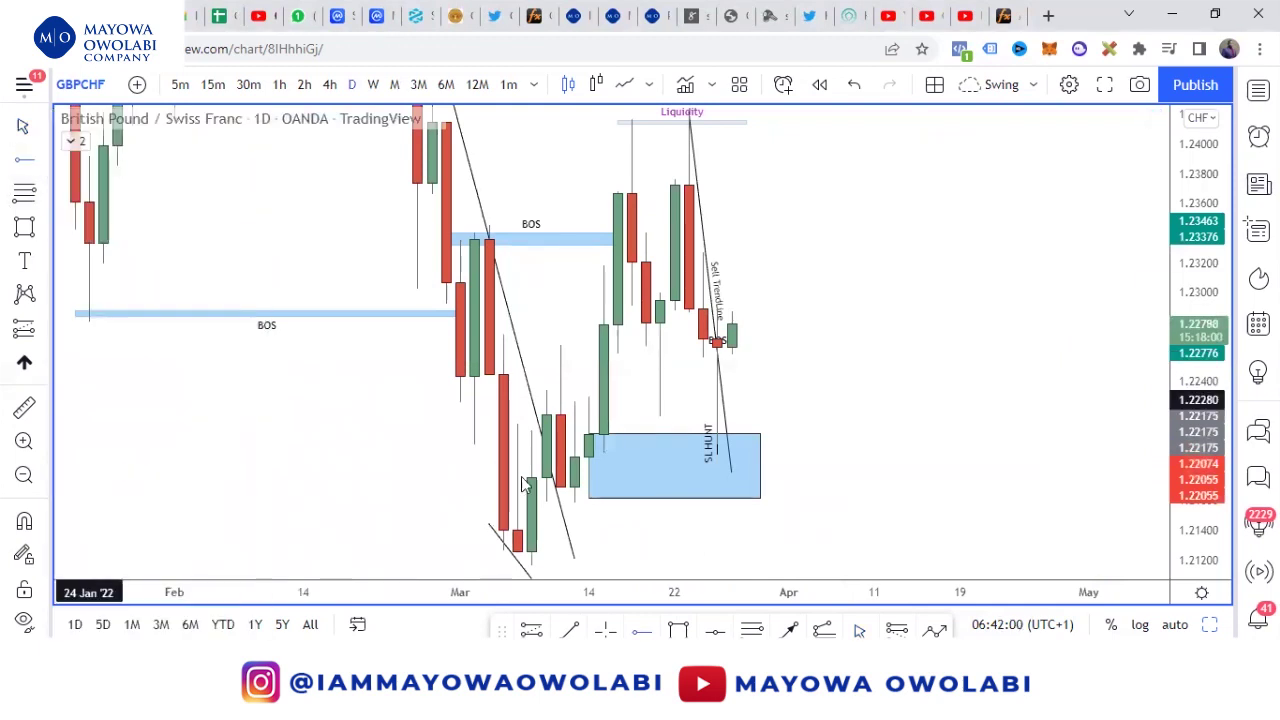
pyautogui.click(571, 437)
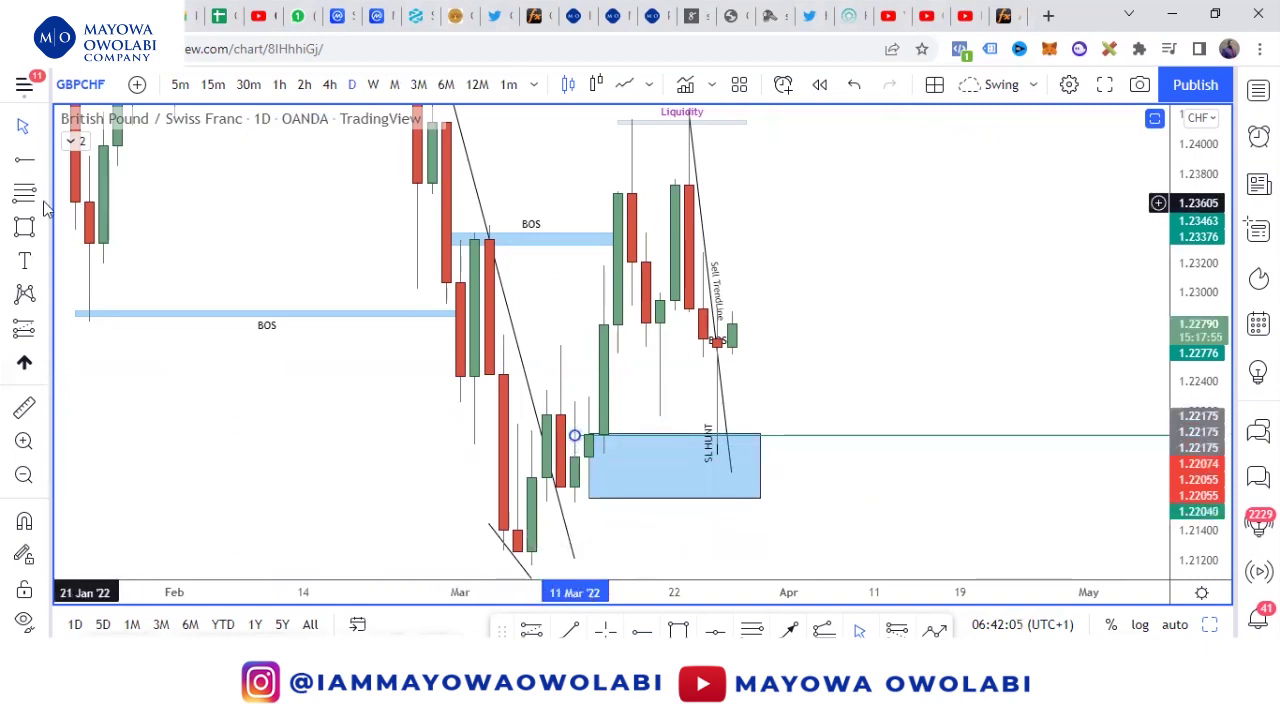
# - Mark the 14 Mar '22 low with a second horizontal ray at 1.21617 and delete the blue demand rectangle
pyautogui.click(760, 497)
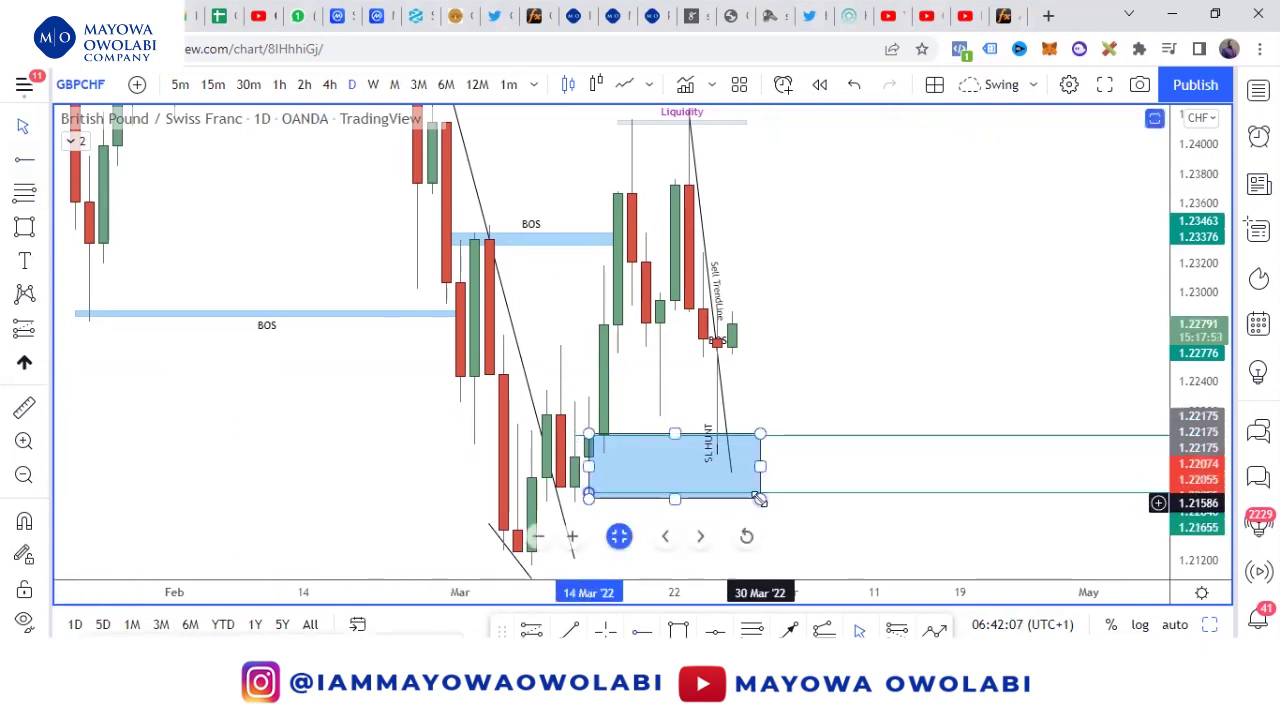
pyautogui.press('Delete')
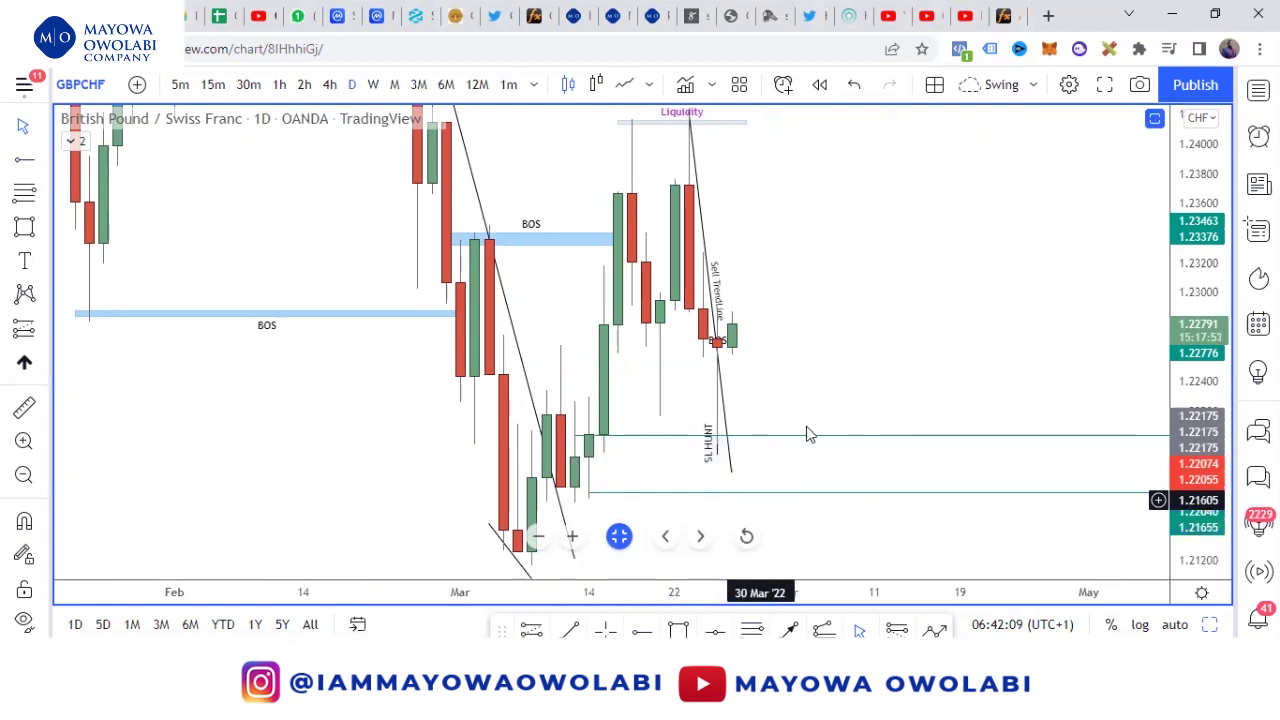
pyautogui.moveTo(590, 502); pyautogui.dragTo(590, 510)
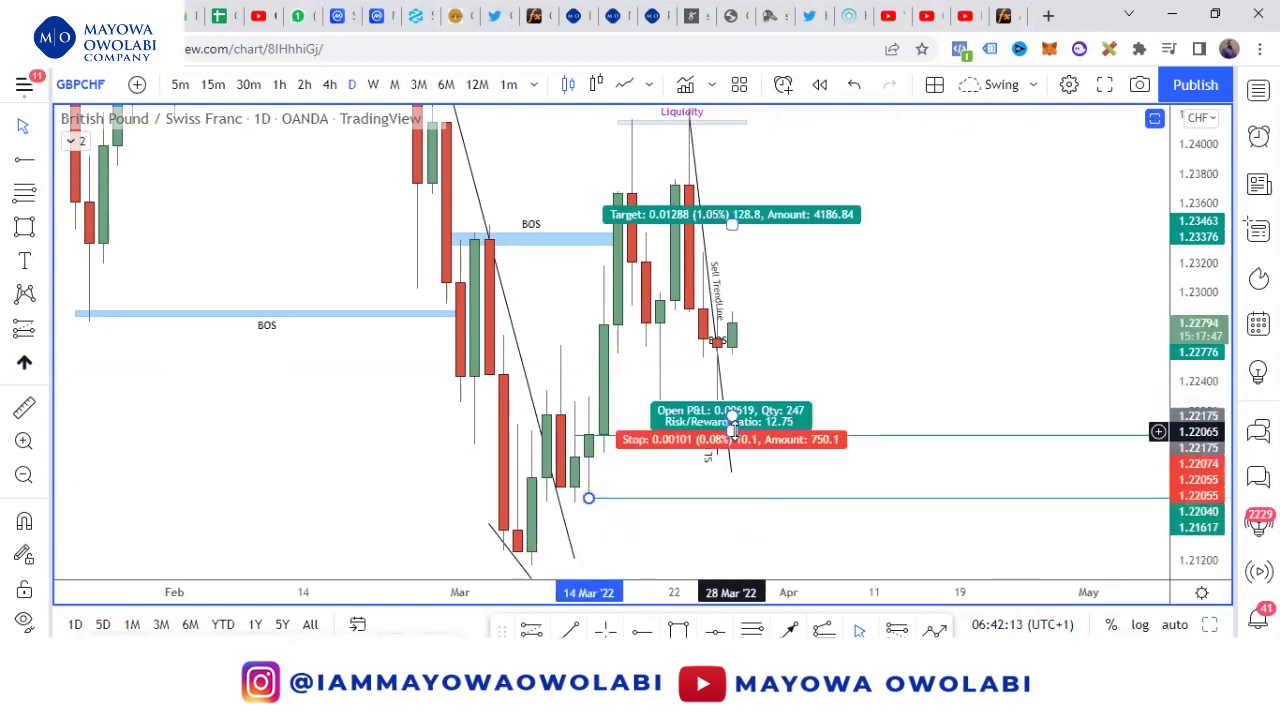
# - Review the daily price structure around the two horizontal rays and switch the chart to the 30-minute timeframe
pyautogui.moveTo(864, 344); pyautogui.dragTo(951, 474)
pyautogui.moveTo(1191, 297); pyautogui.dragTo(1188, 457)
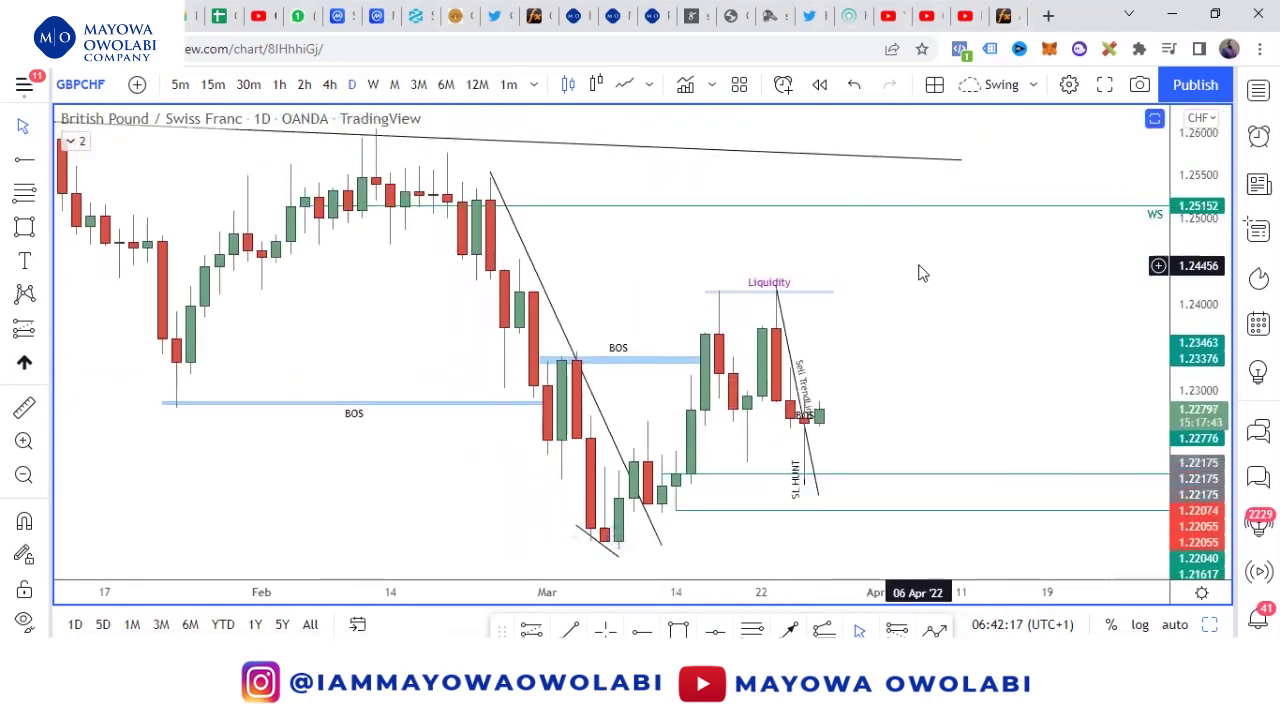
pyautogui.moveTo(920, 274); pyautogui.dragTo(829, 215)
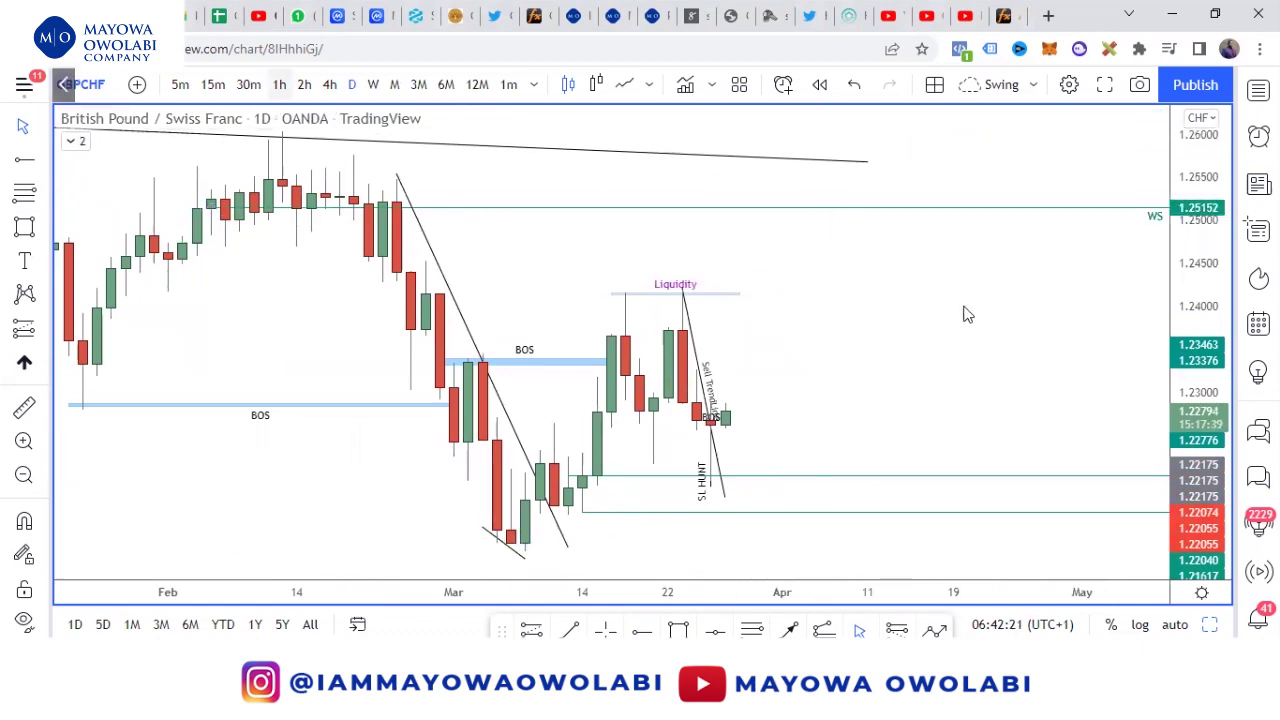
pyautogui.click(248, 85)
pyautogui.scroll(-14, 953, 311)
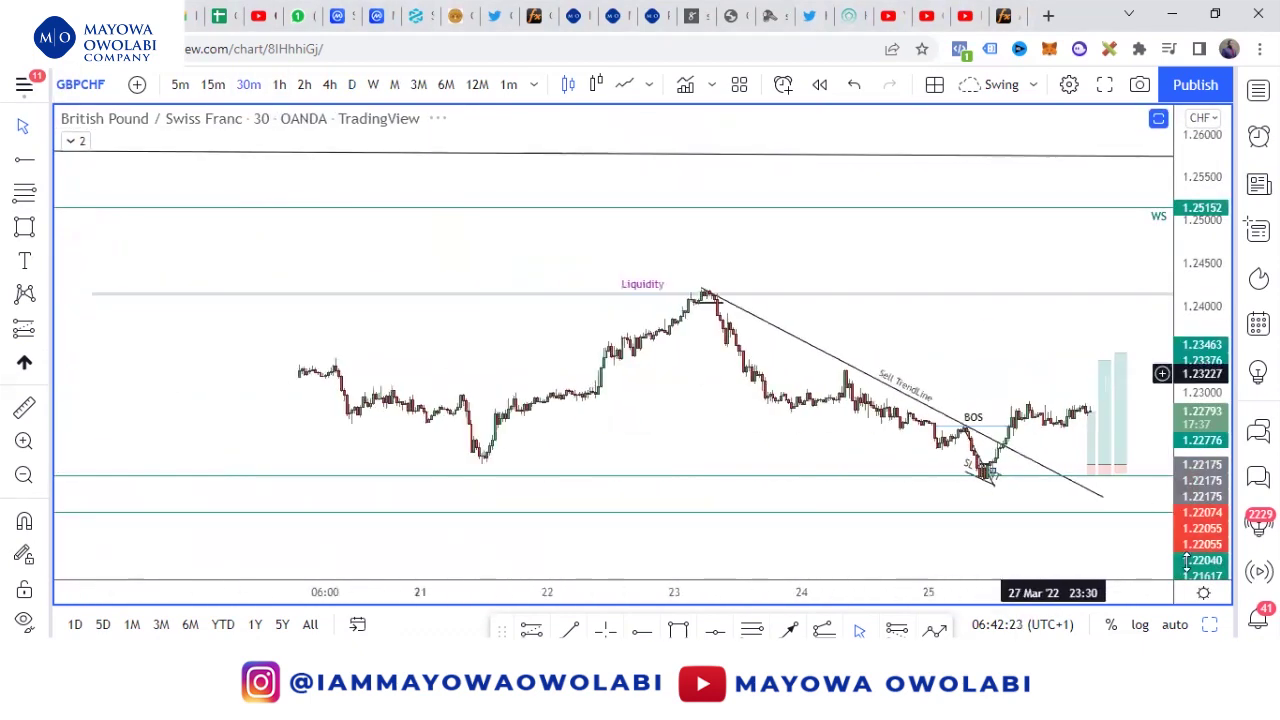
# - Examine the 30-minute price action from the Liquidity high down the sell trendline to the stop-loss hunt and long positions
pyautogui.moveTo(1212, 525); pyautogui.dragTo(1203, 252)
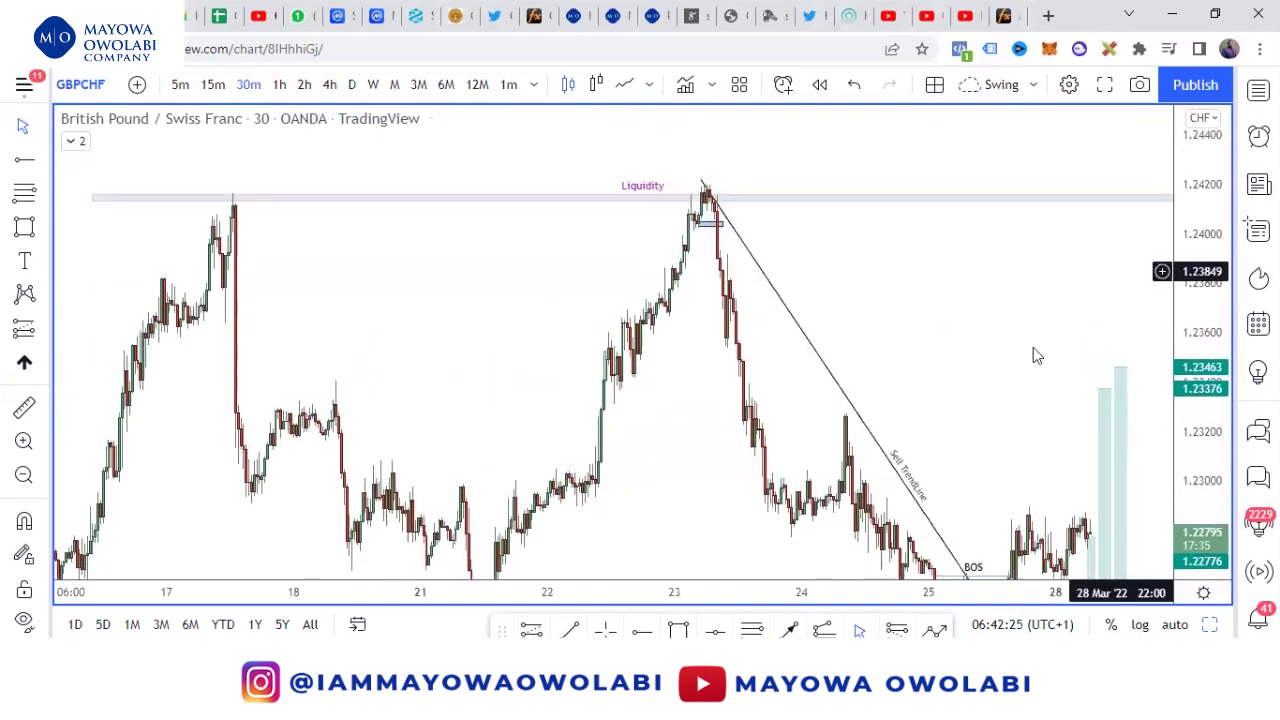
pyautogui.moveTo(1035, 355); pyautogui.dragTo(1066, 257)
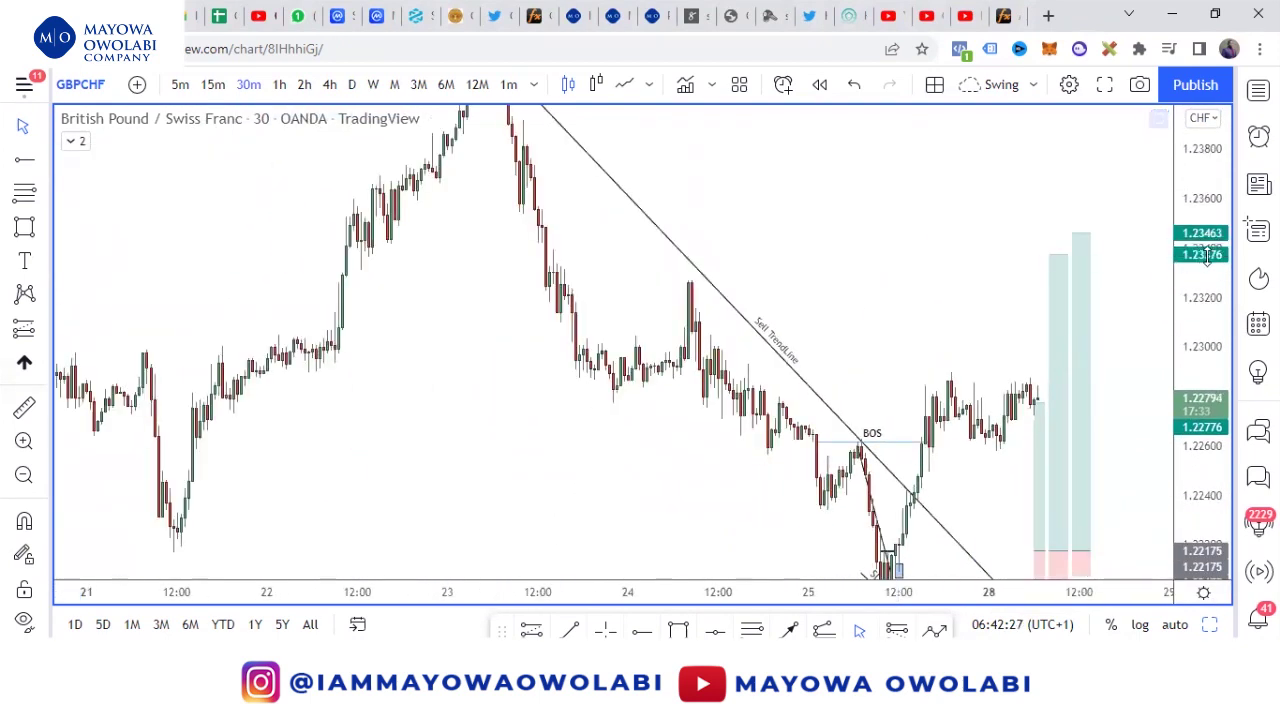
pyautogui.moveTo(1207, 257); pyautogui.dragTo(1207, 373)
pyautogui.scroll(8, 832, 384)
pyautogui.moveTo(1198, 544); pyautogui.dragTo(1198, 450)
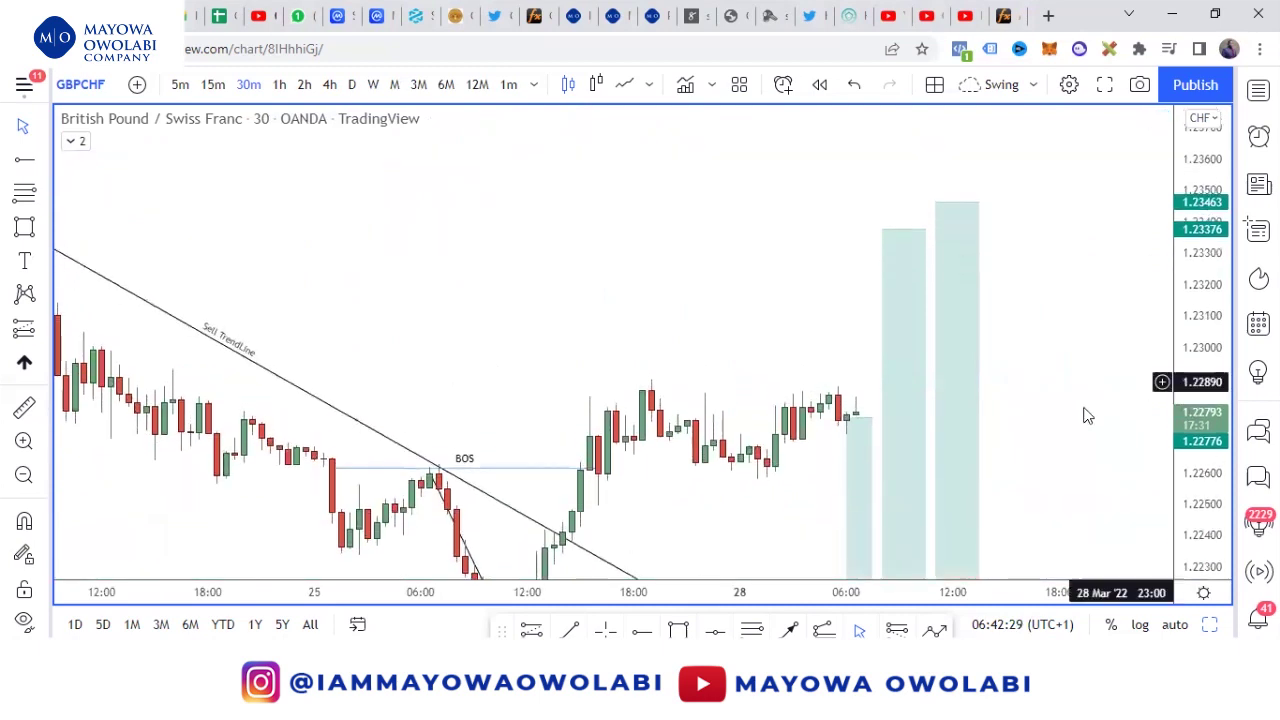
pyautogui.scroll(3, 1088, 416)
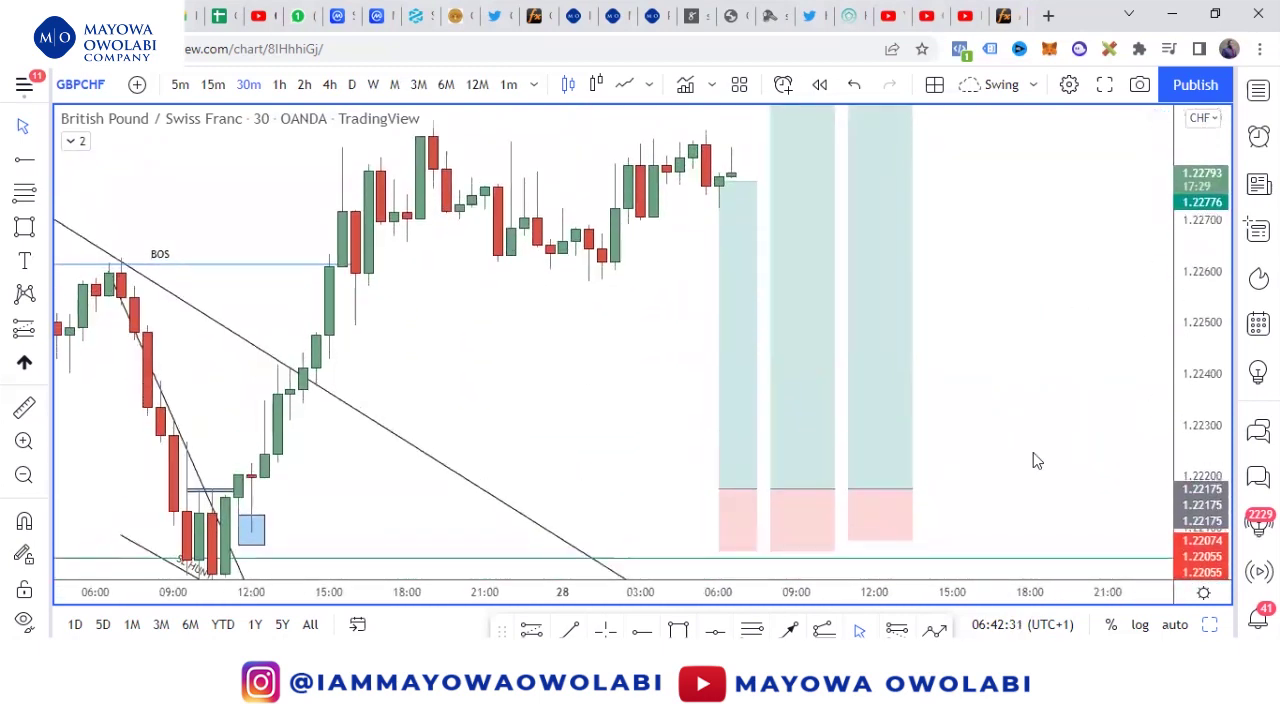
pyautogui.scroll(-4, 1033, 454)
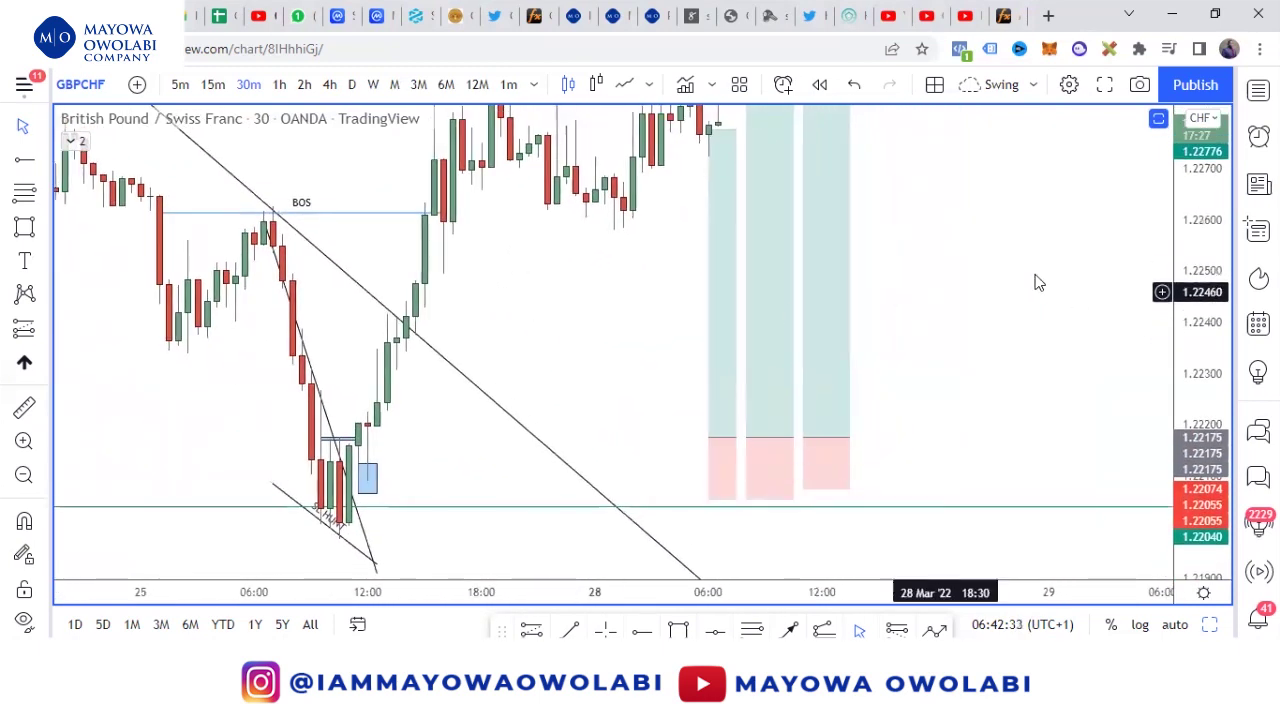
# - Draw a rectangle zone over the stop-loss hunt lows from 1.21973 to 1.22198, spanning 25 Mar 10:30 to 29 Mar 00:30
pyautogui.moveTo(1201, 262); pyautogui.dragTo(1203, 340)
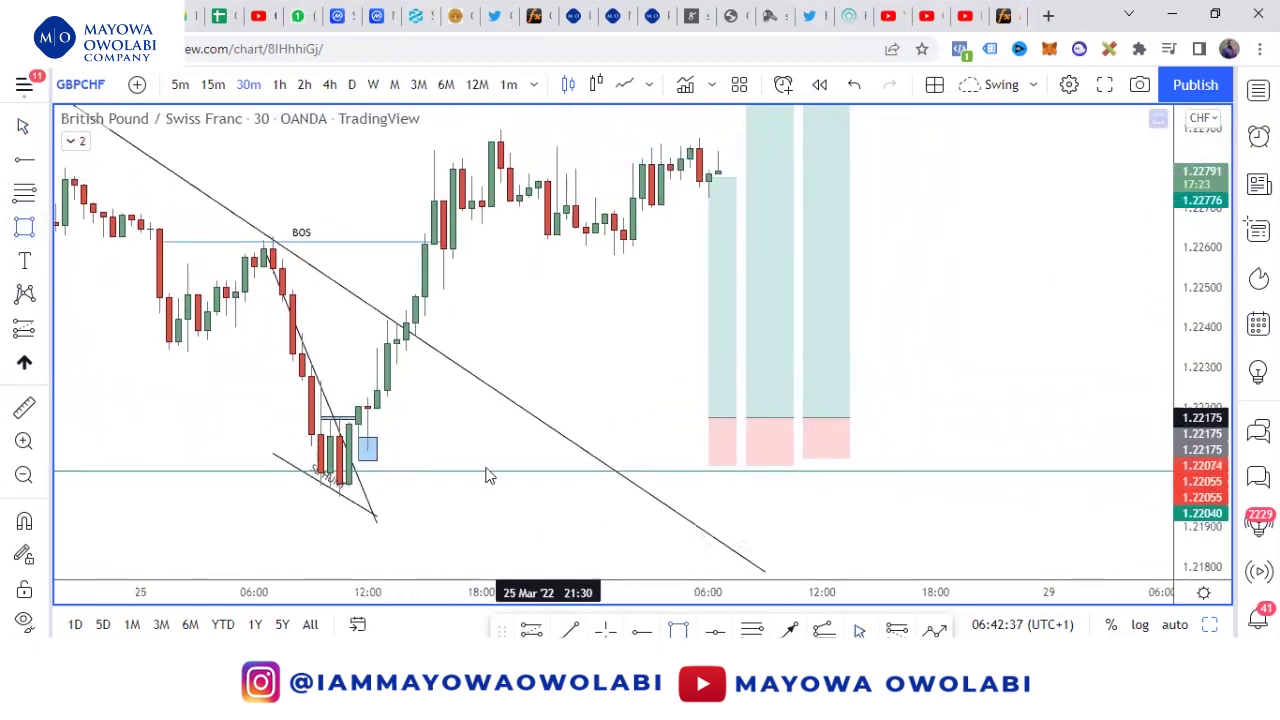
pyautogui.moveTo(340, 497)
pyautogui.mouseDown()
pyautogui.moveTo(1020, 480)
pyautogui.moveTo(1066, 403)
pyautogui.moveTo(1062, 414)
pyautogui.mouseUp()
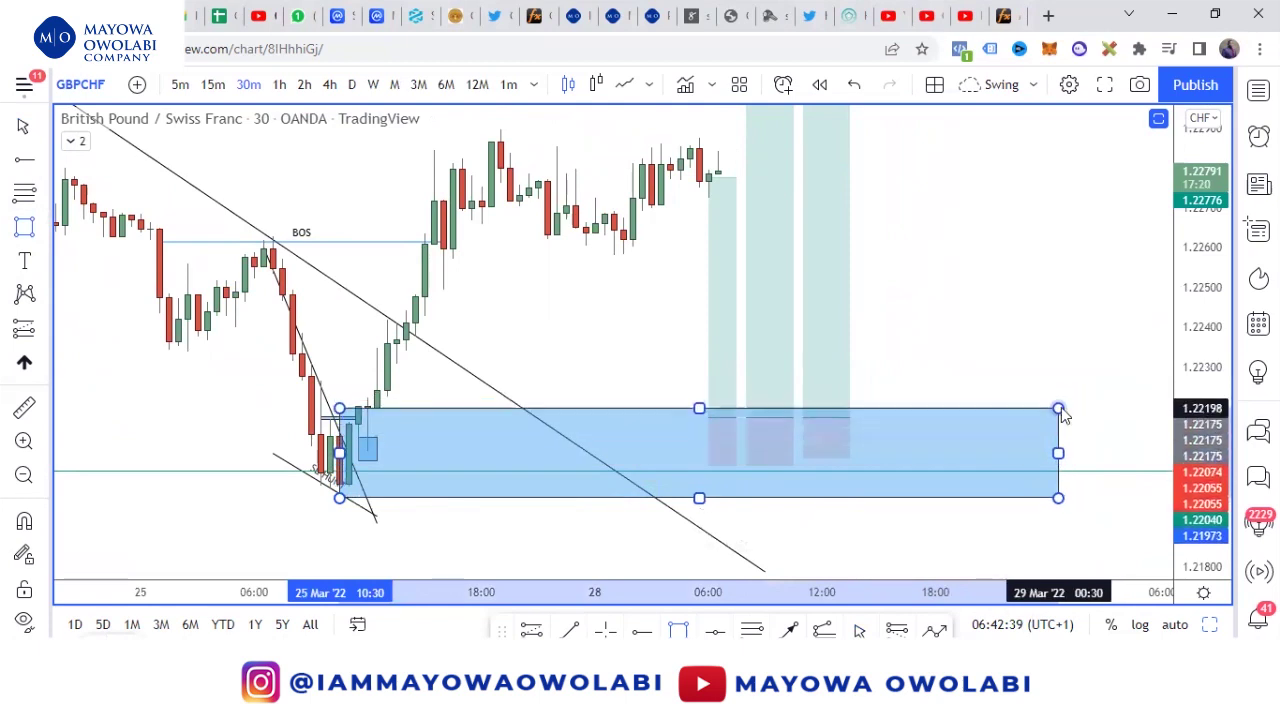
pyautogui.click(1085, 352)
# - Examine the price range between the new 30-minute demand zone and the Liquidity level above it
pyautogui.scroll(-5, 1106, 338)
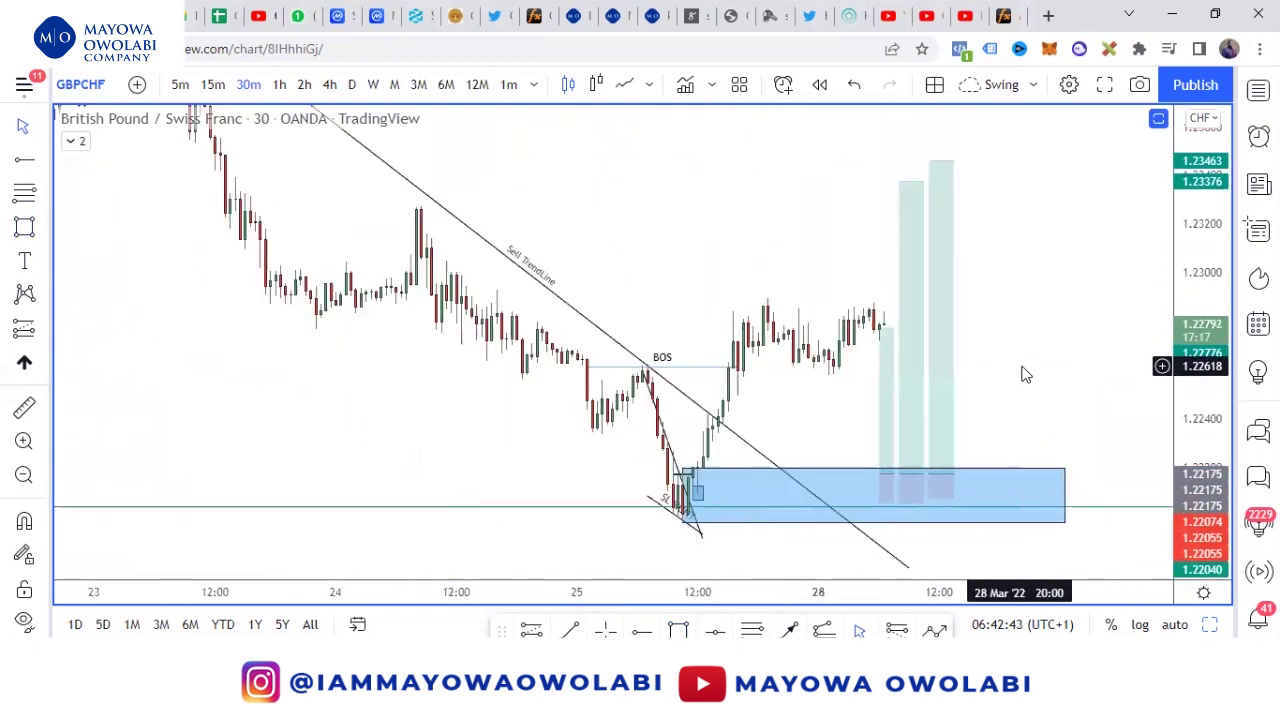
pyautogui.moveTo(1025, 374); pyautogui.dragTo(846, 377)
pyautogui.moveTo(1204, 337); pyautogui.dragTo(1211, 426)
pyautogui.moveTo(985, 338); pyautogui.dragTo(975, 420)
pyautogui.scroll(-5, 1069, 408)
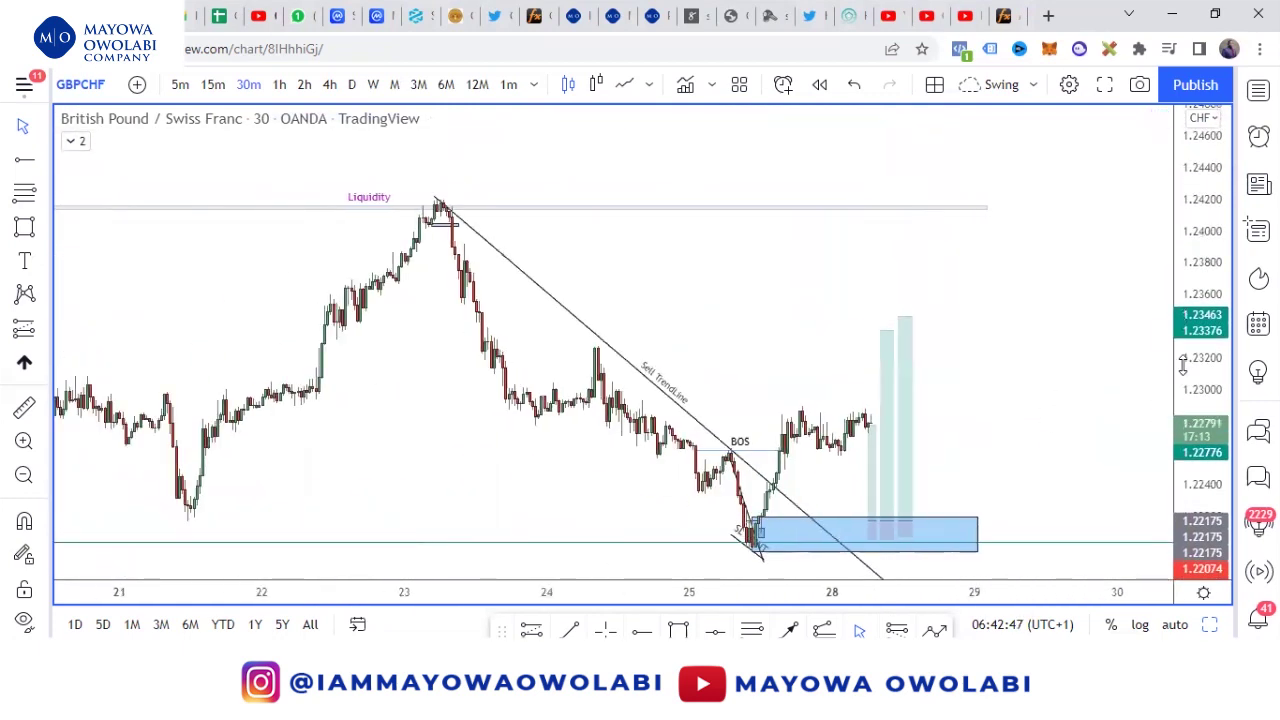
pyautogui.moveTo(1183, 365); pyautogui.dragTo(1184, 425)
pyautogui.moveTo(974, 391); pyautogui.dragTo(682, 409)
pyautogui.scroll(2, 692, 420)
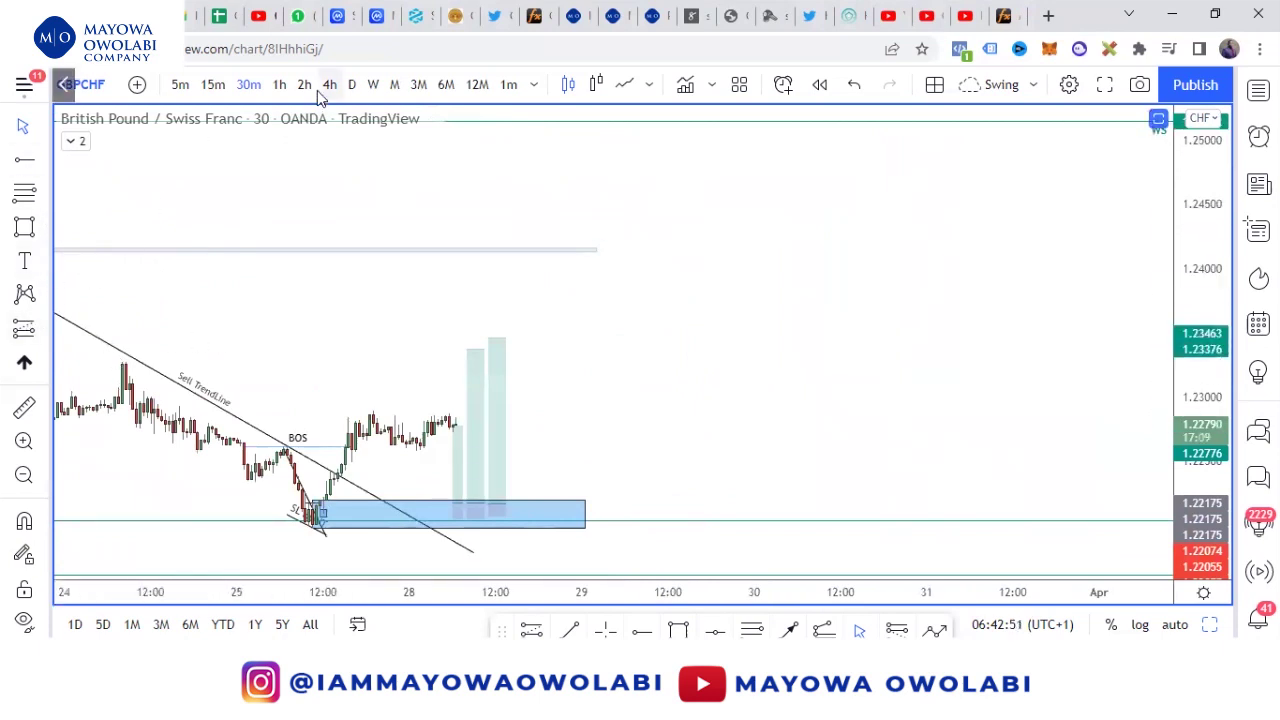
# - Switch to the one-hour timeframe and draw an arrow from the demand zone's top at 1.22200 to the Liquidity zone at 1.24127
pyautogui.click(280, 85)
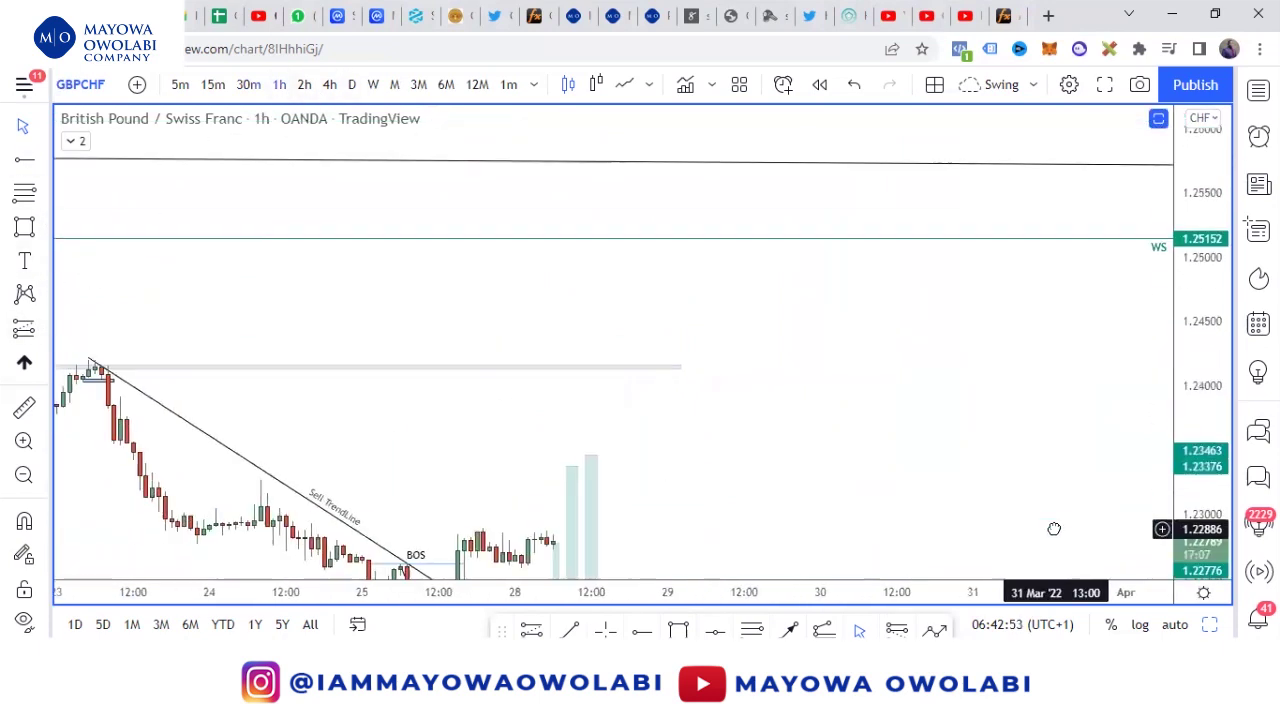
pyautogui.moveTo(1022, 408); pyautogui.dragTo(1017, 421)
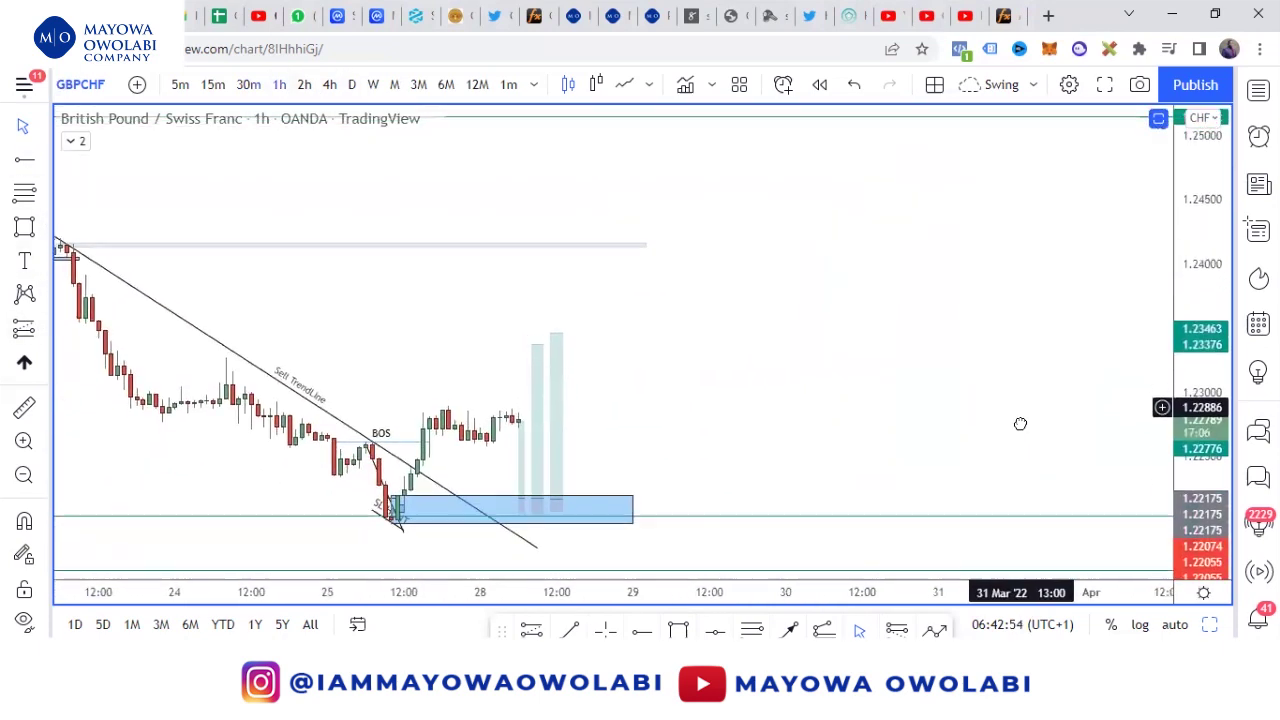
pyautogui.click(44, 226)
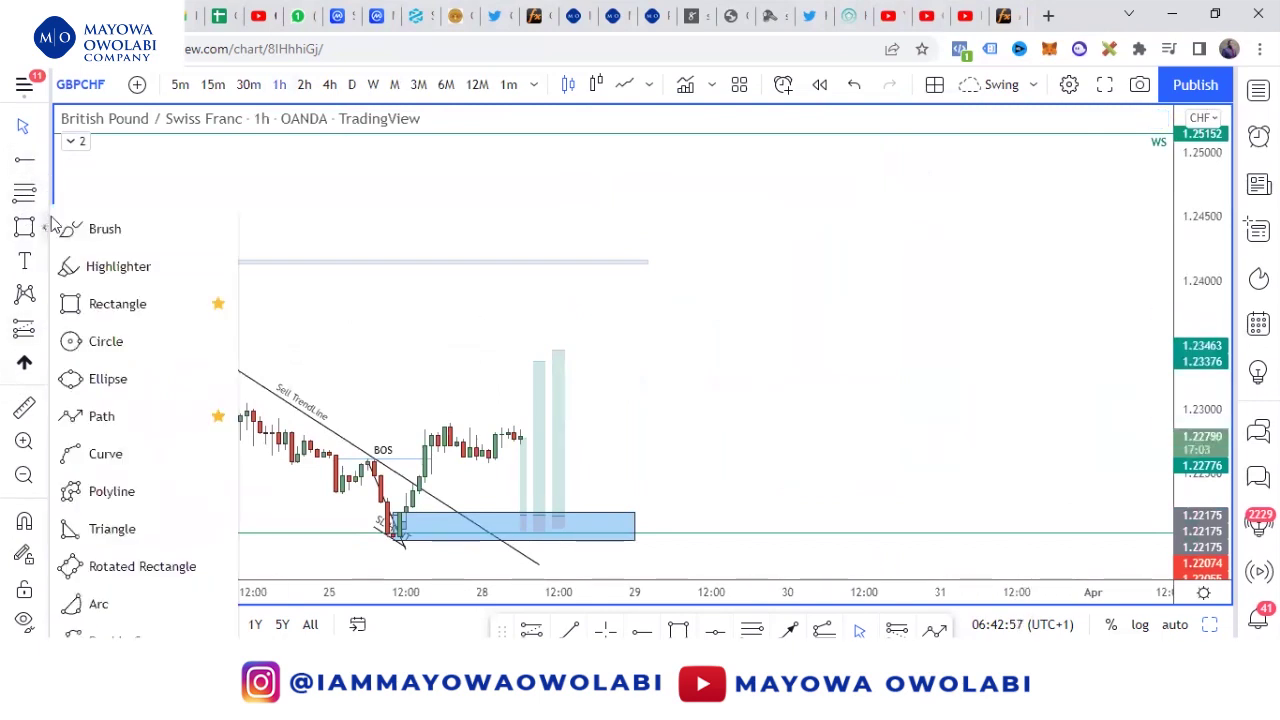
pyautogui.click(44, 163)
pyautogui.click(228, 174)
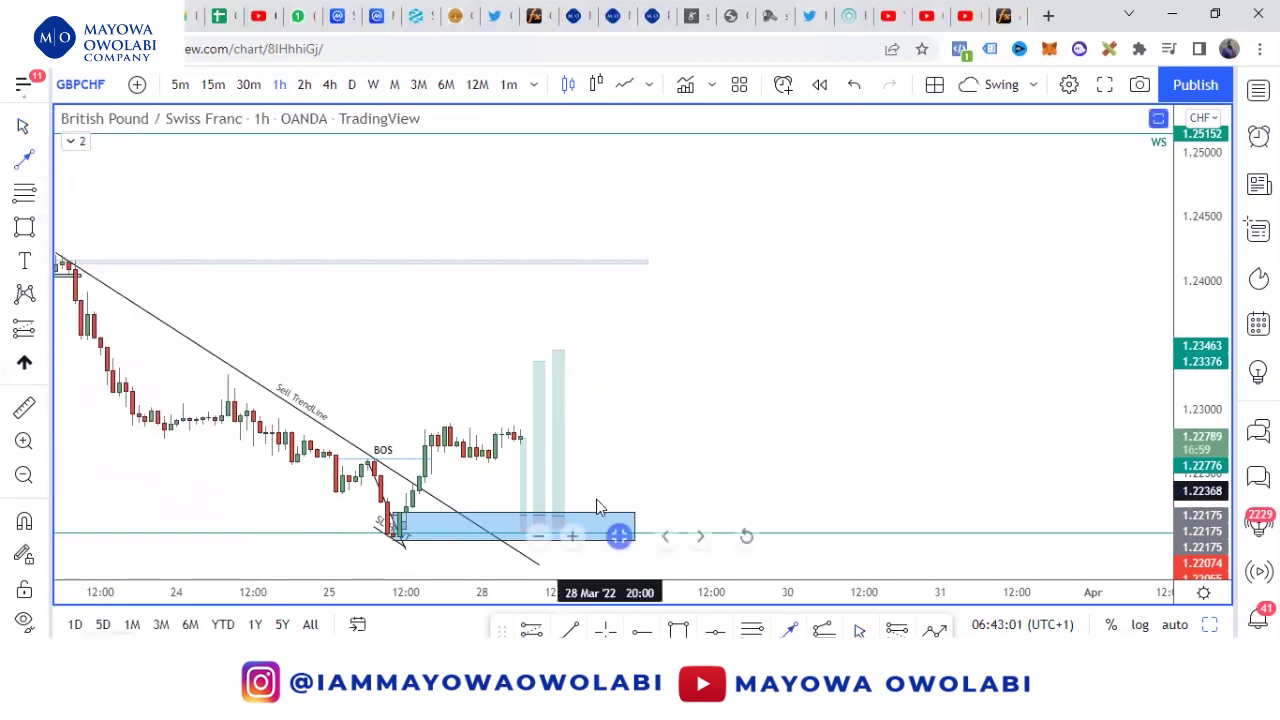
pyautogui.click(596, 513)
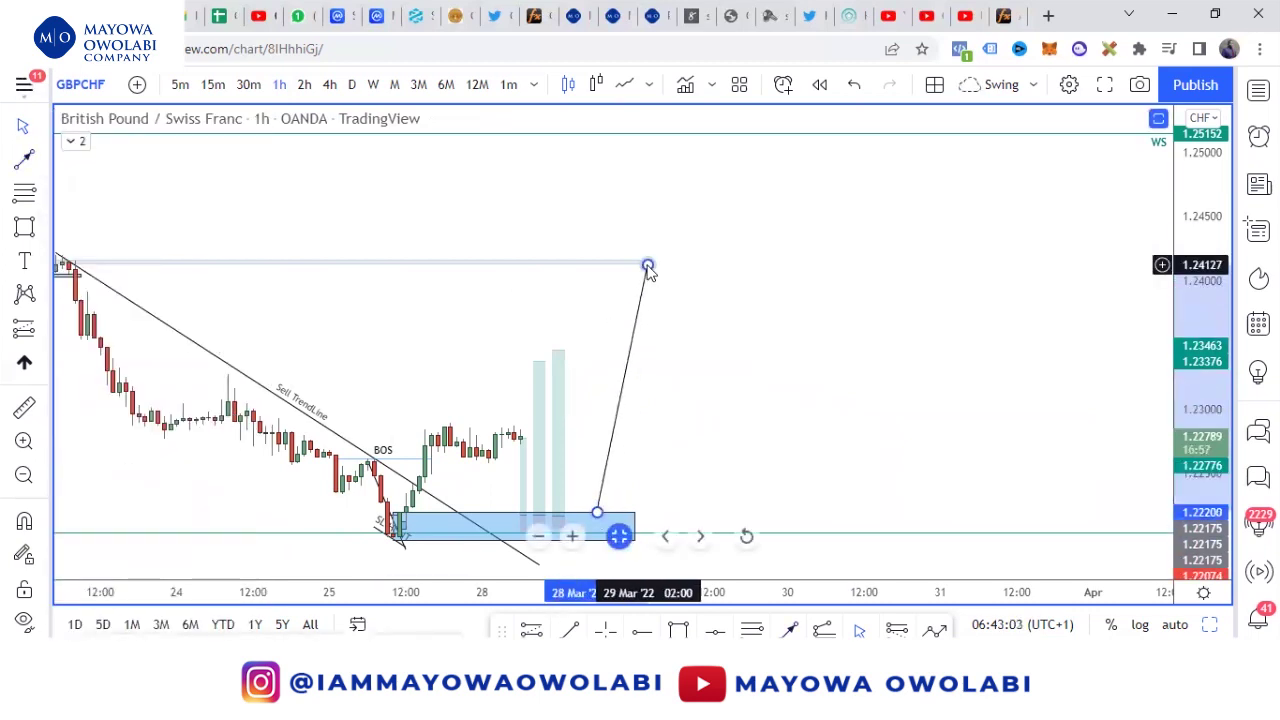
# - Place the end of the projection arrow from the GBPCHF demand zone at the WS level, 1.25152
pyautogui.click(760, 135)
pyautogui.scroll(-3, 903, 320)
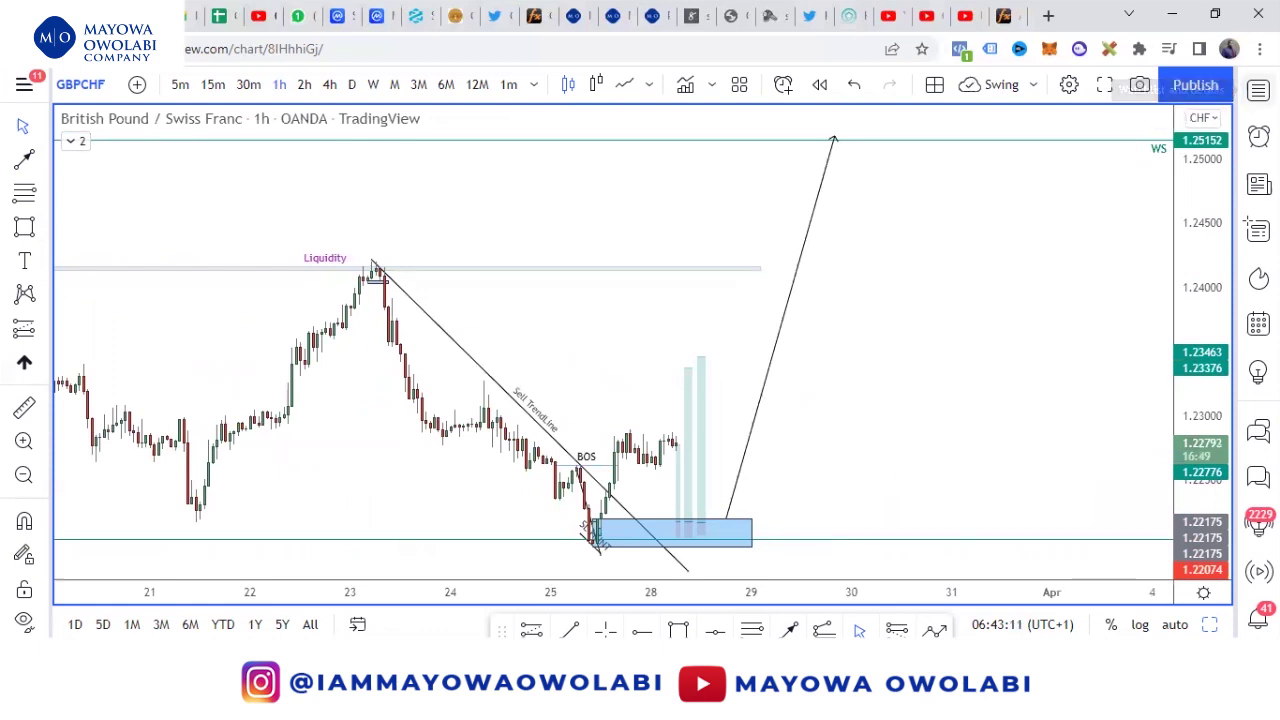
# - Open USDCHF from the watchlist and raise the targets of the two narrow long positions to 0.93441 and 0.93458
pyautogui.click(1250, 222)
pyautogui.click(1078, 313)
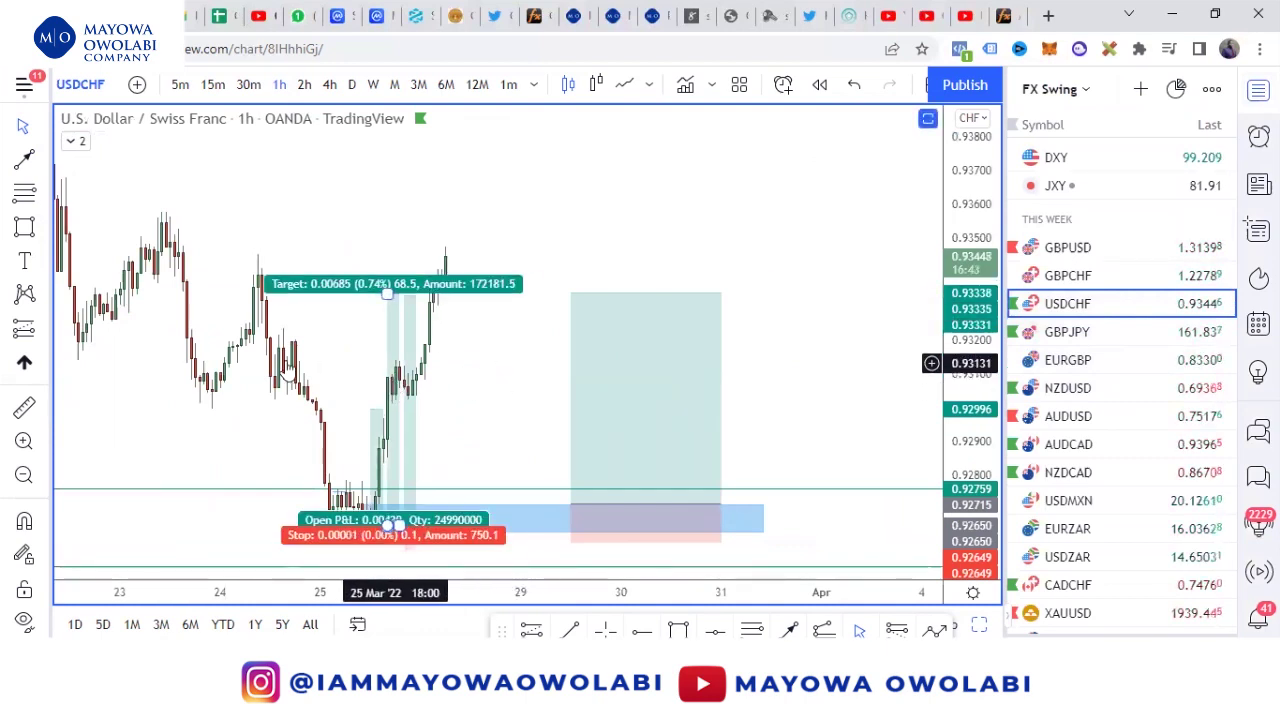
pyautogui.moveTo(387, 293); pyautogui.dragTo(398, 246)
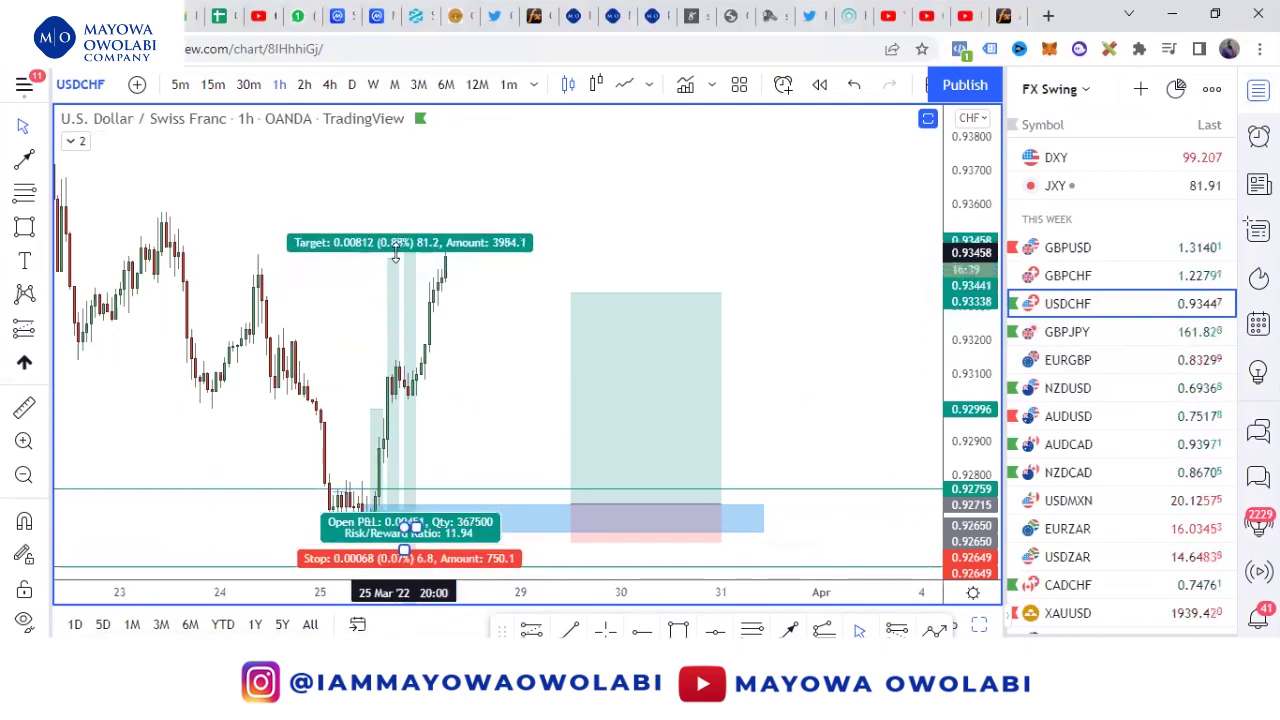
pyautogui.click(523, 285)
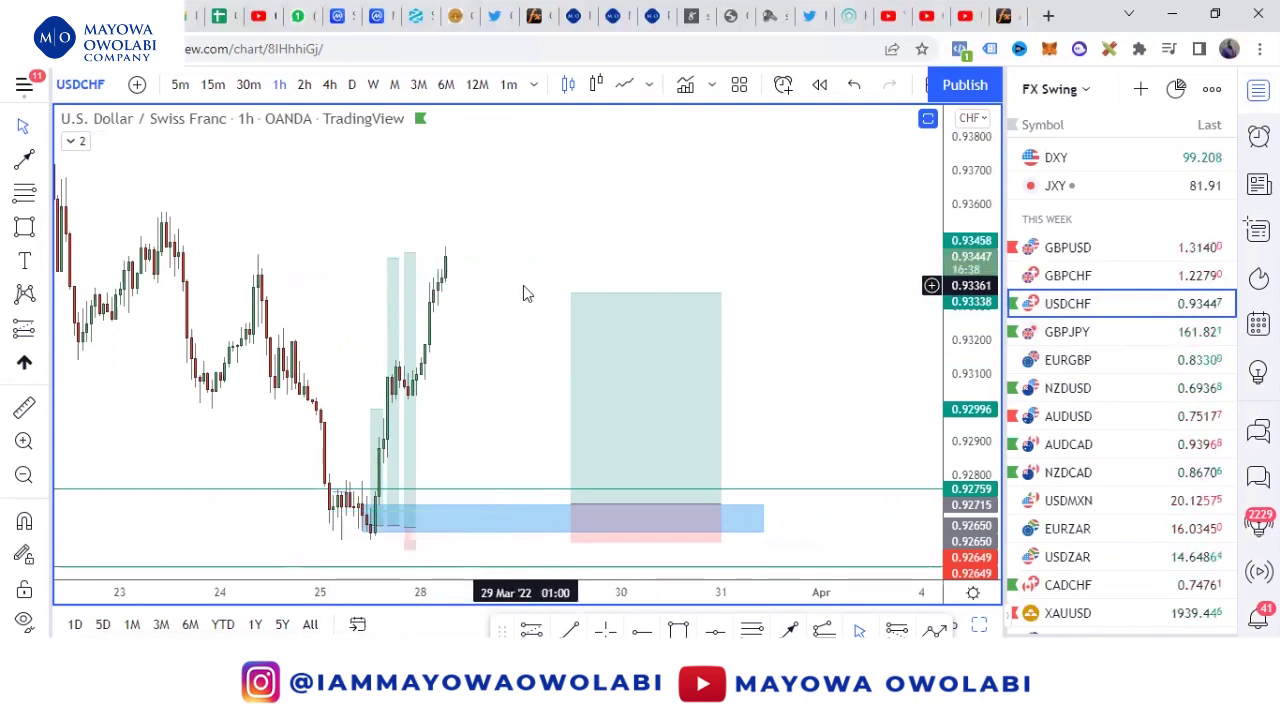
# - Open the GBPJPY chart and examine its hourly price action above the blue zone
pyautogui.click(1080, 338)
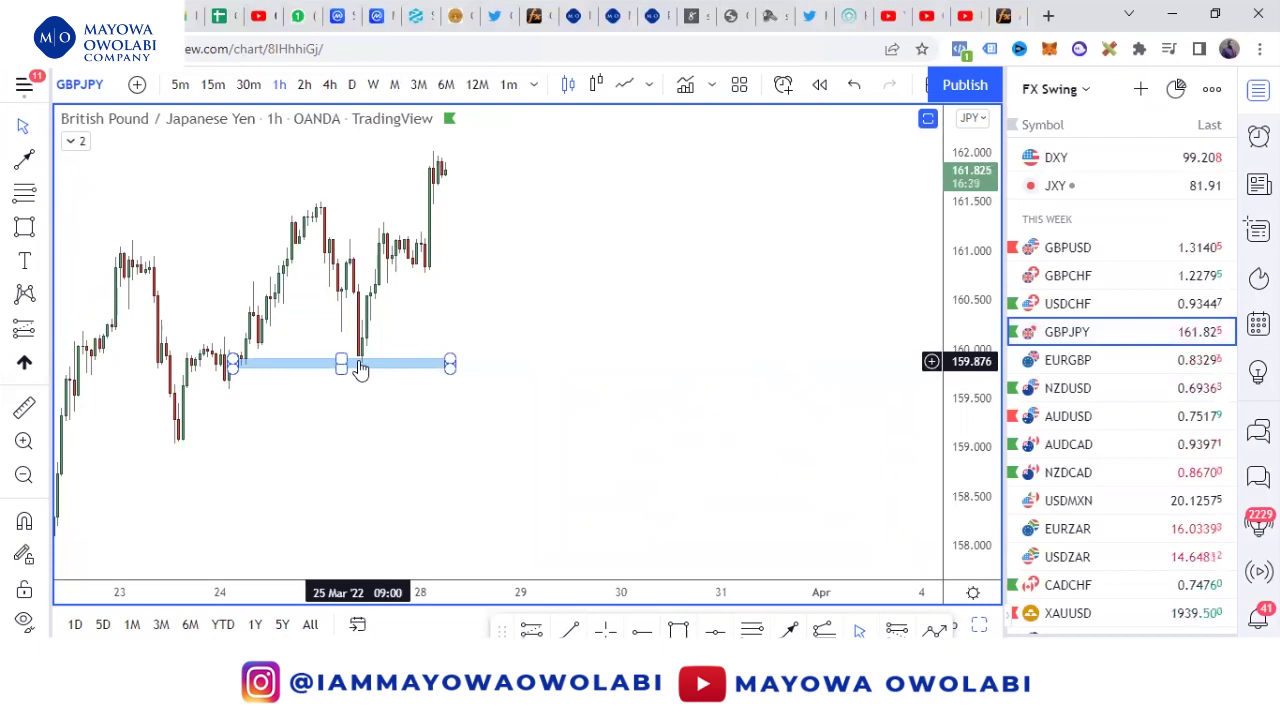
pyautogui.moveTo(574, 294); pyautogui.dragTo(729, 360)
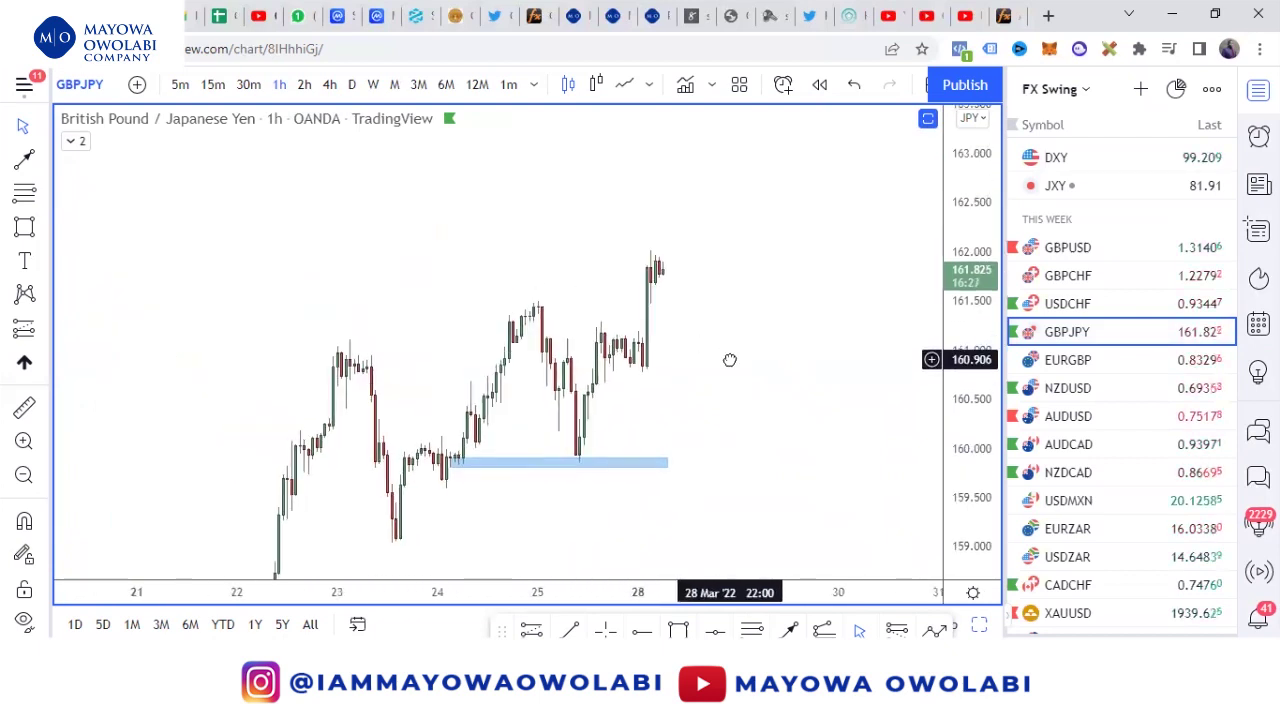
# - Open the EURGBP chart and examine the hourly structure around its trendlines, the blue zone and the 0.84338 and 0.84577 levels
pyautogui.click(1106, 360)
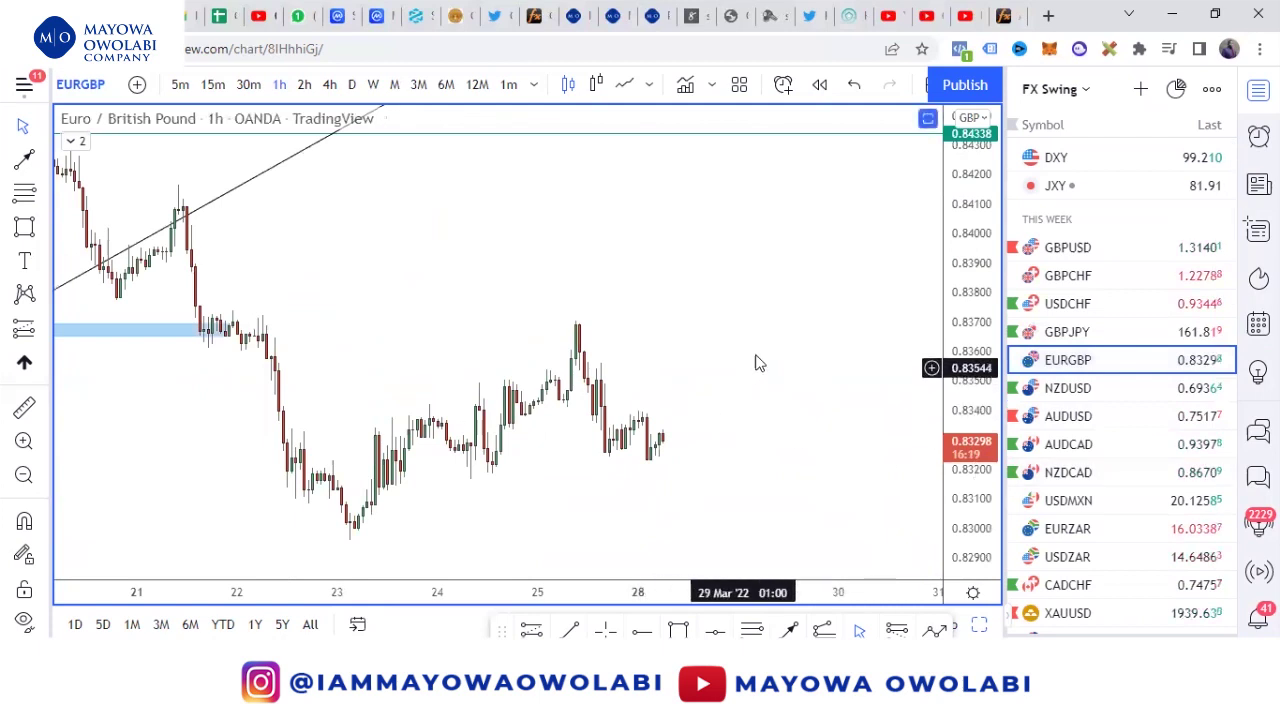
pyautogui.moveTo(800, 330); pyautogui.dragTo(503, 317)
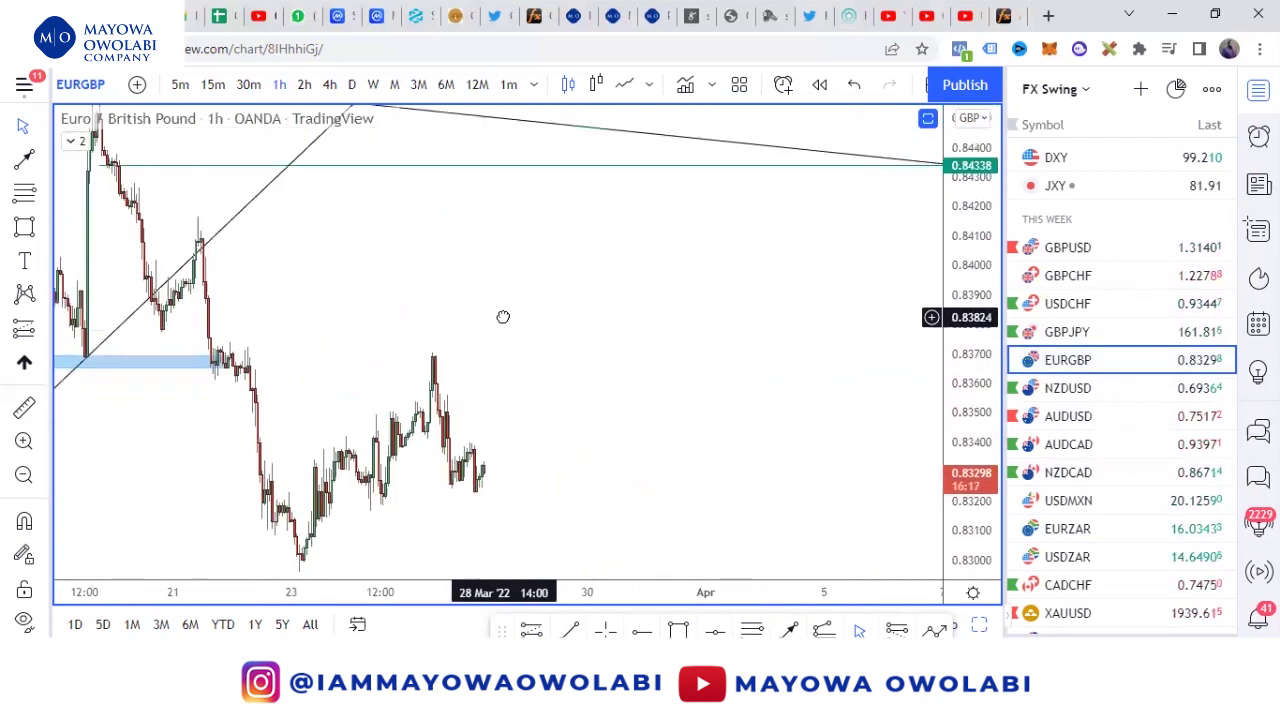
pyautogui.moveTo(957, 212); pyautogui.dragTo(957, 362)
pyautogui.scroll(-5, 800, 340)
pyautogui.moveTo(799, 387); pyautogui.dragTo(748, 369)
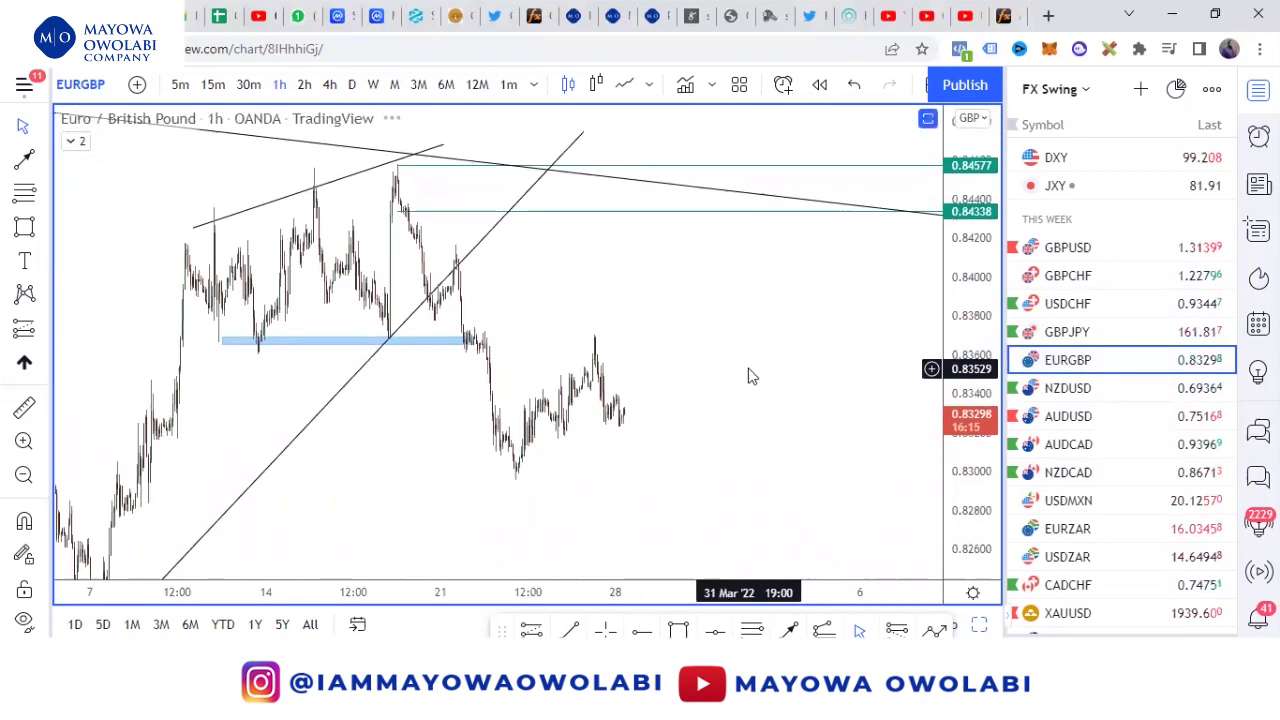
pyautogui.scroll(-2, 748, 369)
pyautogui.scroll(2, 748, 369)
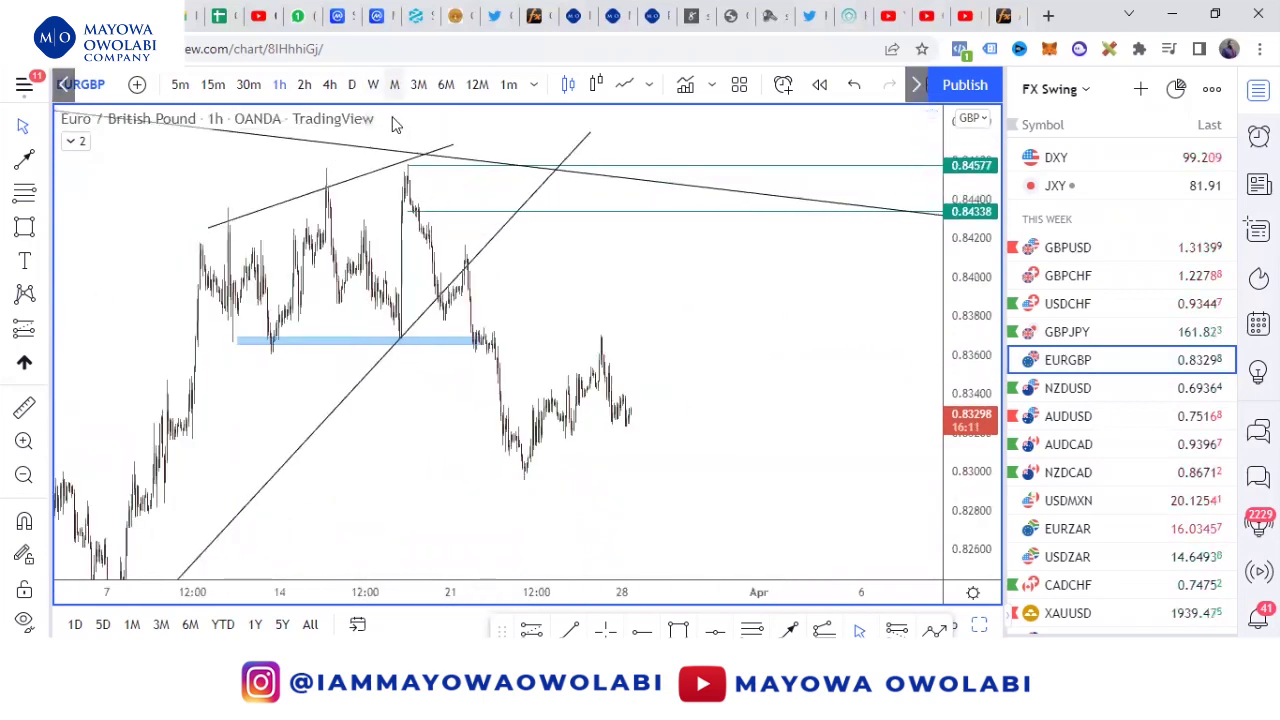
pyautogui.scroll(1, 673, 374)
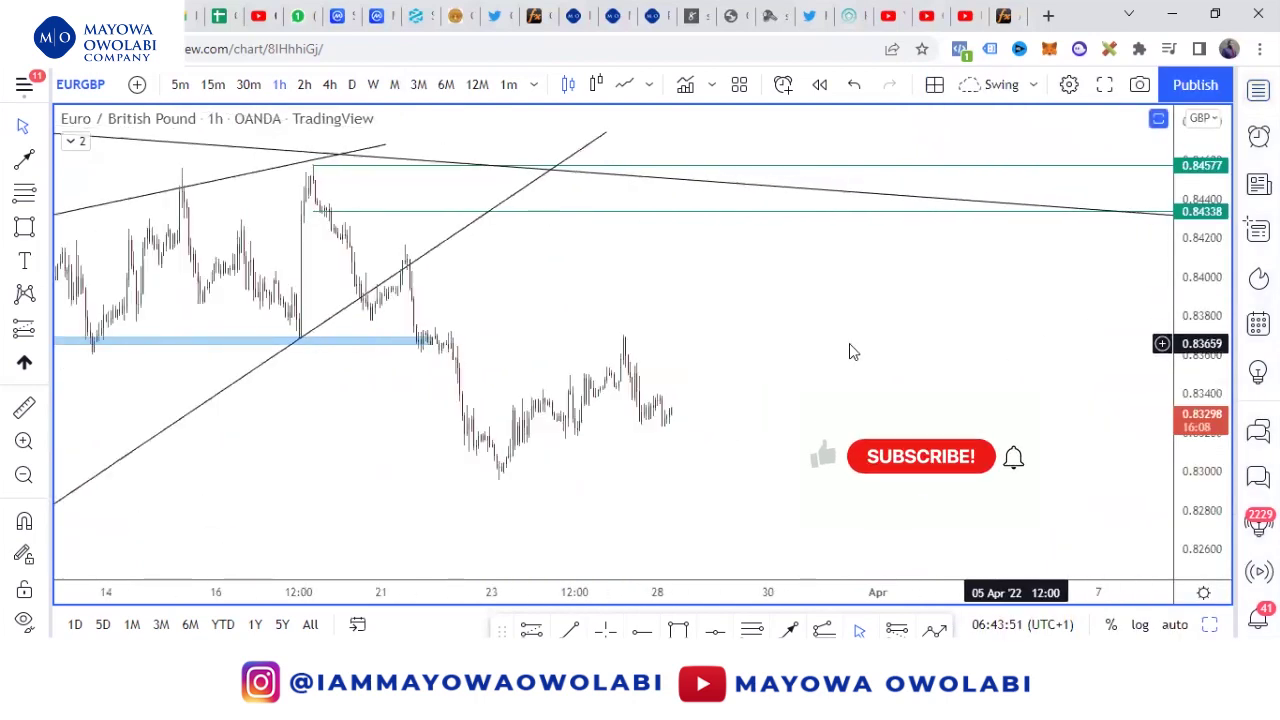
pyautogui.scroll(2, 675, 360)
pyautogui.scroll(-2, 946, 360)
pyautogui.moveTo(946, 360); pyautogui.dragTo(960, 370)
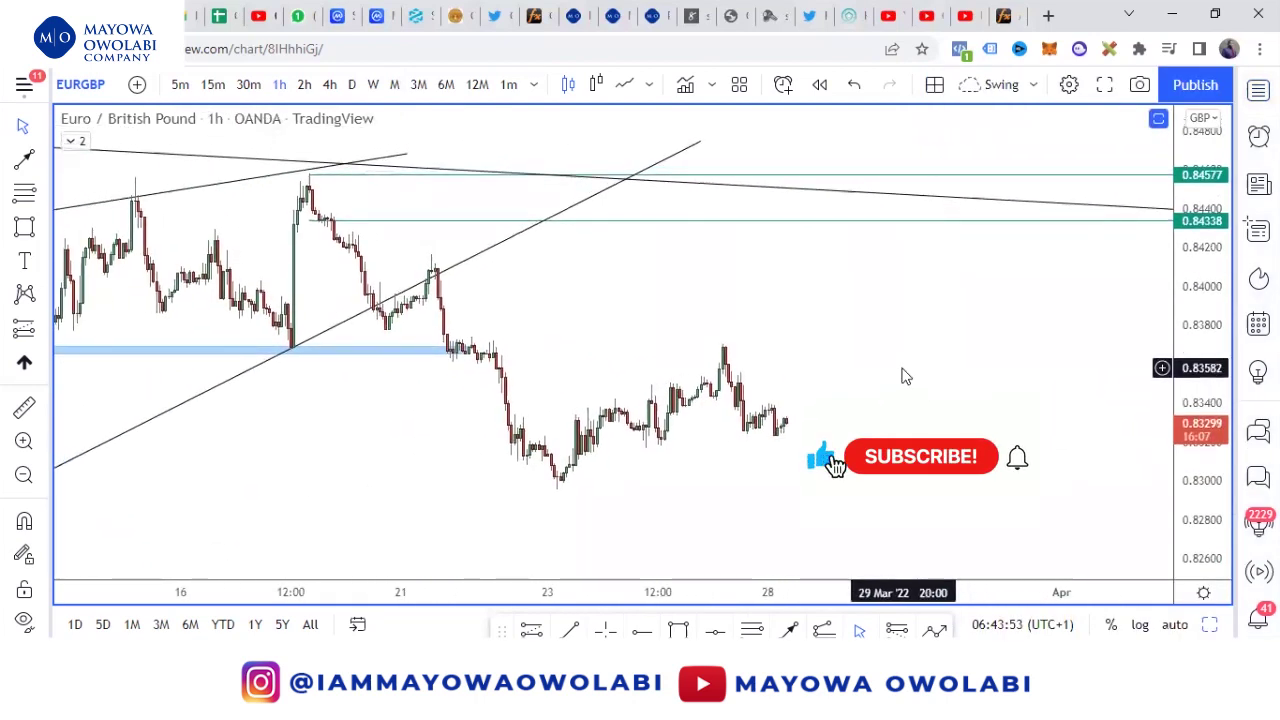
# - Switch EURGBP to the four-hour timeframe and draw a rectangle zone over the recent lows just below price, from about 0.8318 to 0.8326
pyautogui.scroll(-3, 905, 376)
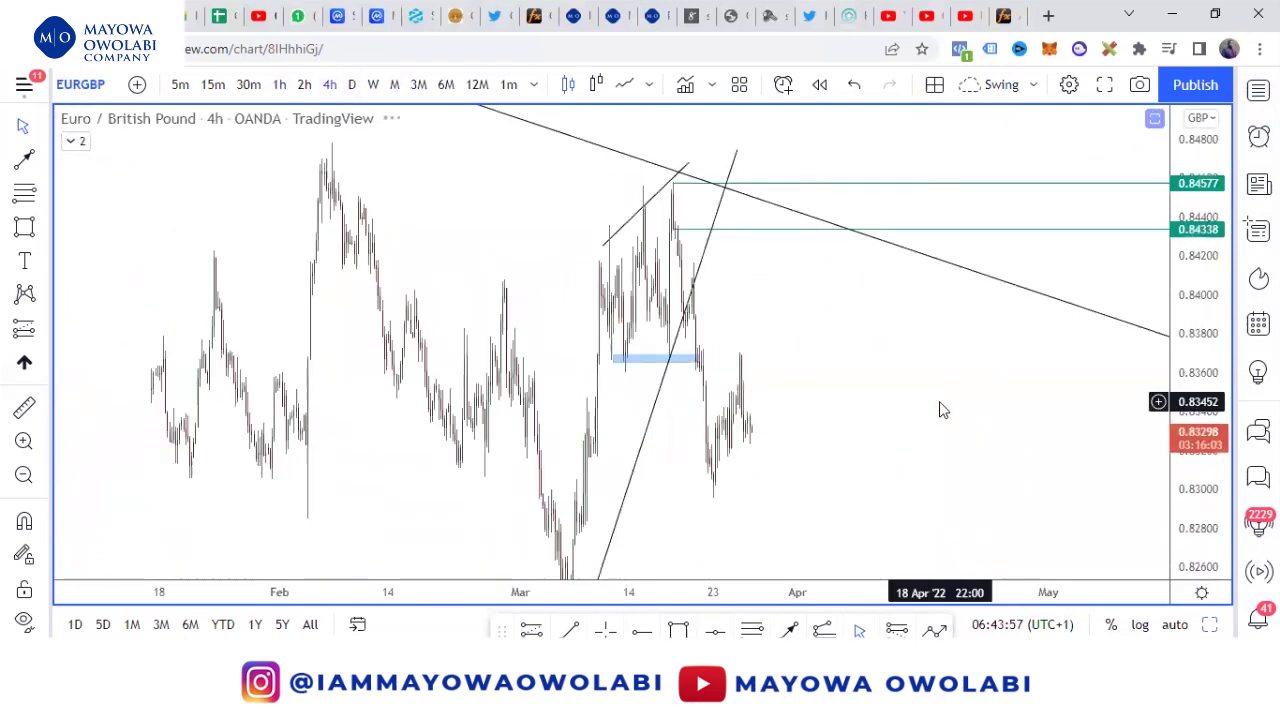
pyautogui.scroll(5, 940, 402)
pyautogui.moveTo(550, 369); pyautogui.dragTo(1220, 358)
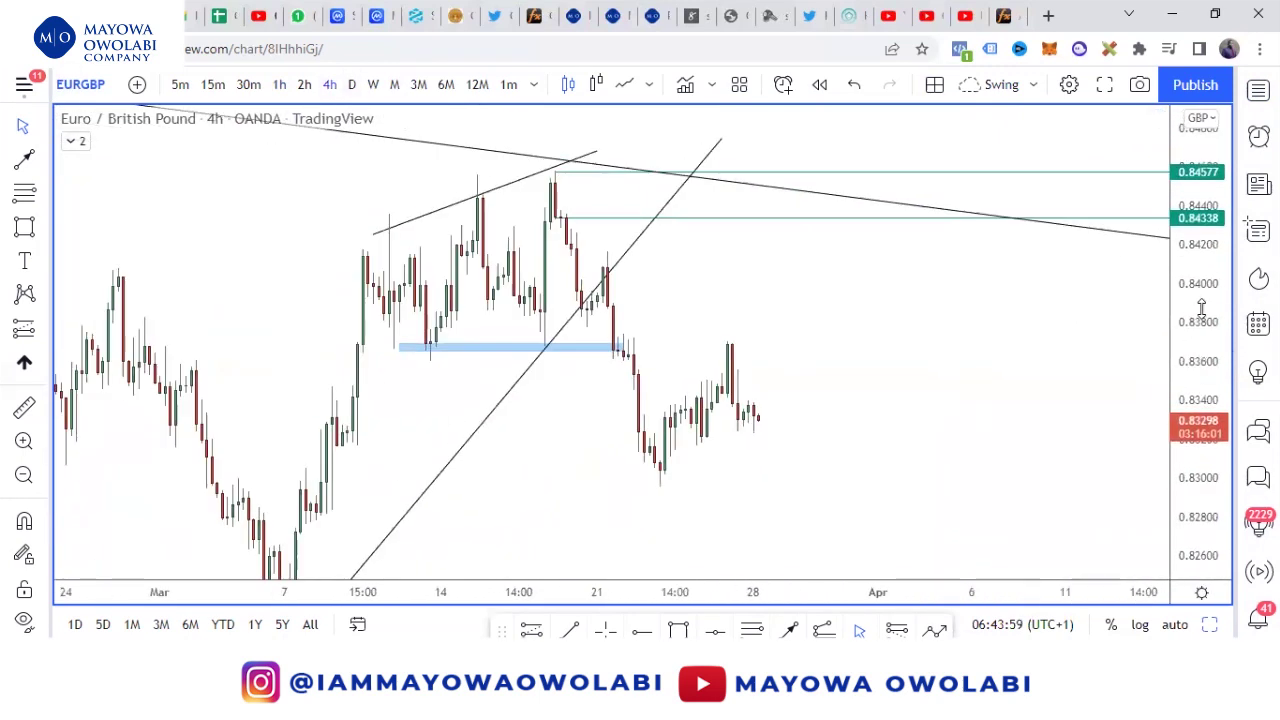
pyautogui.scroll(-2, 1031, 411)
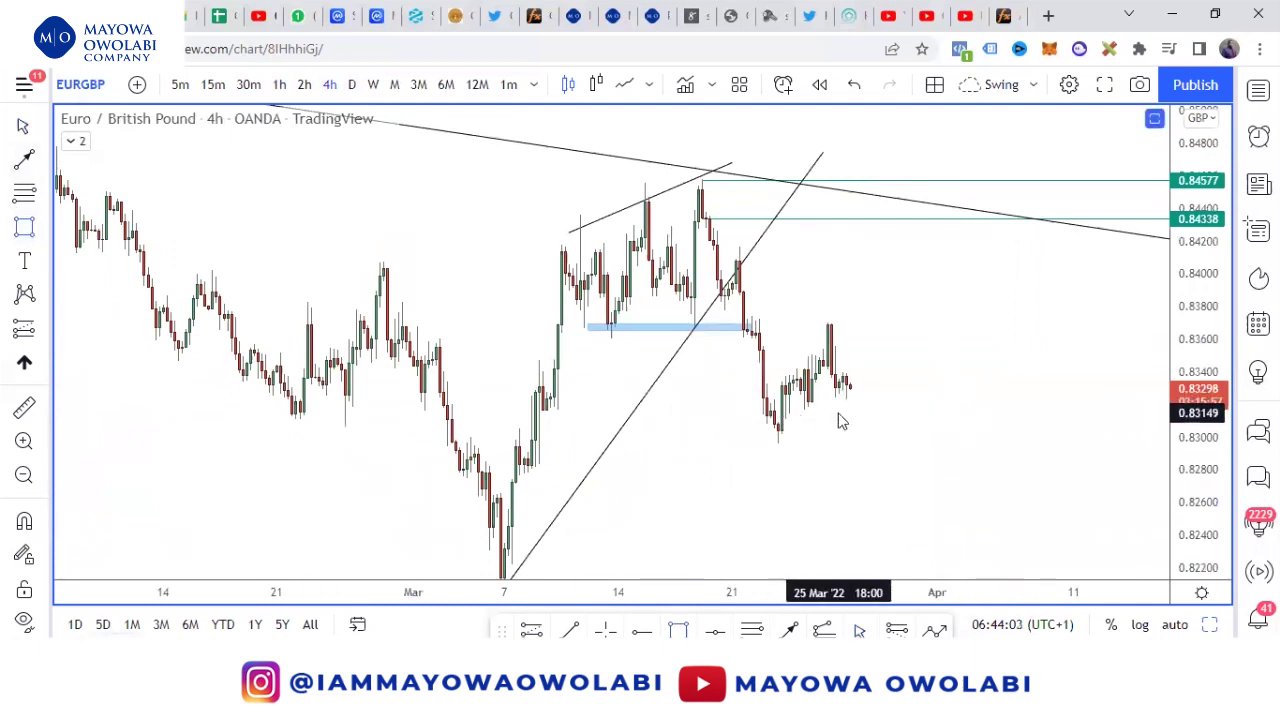
pyautogui.moveTo(845, 410); pyautogui.dragTo(910, 398)
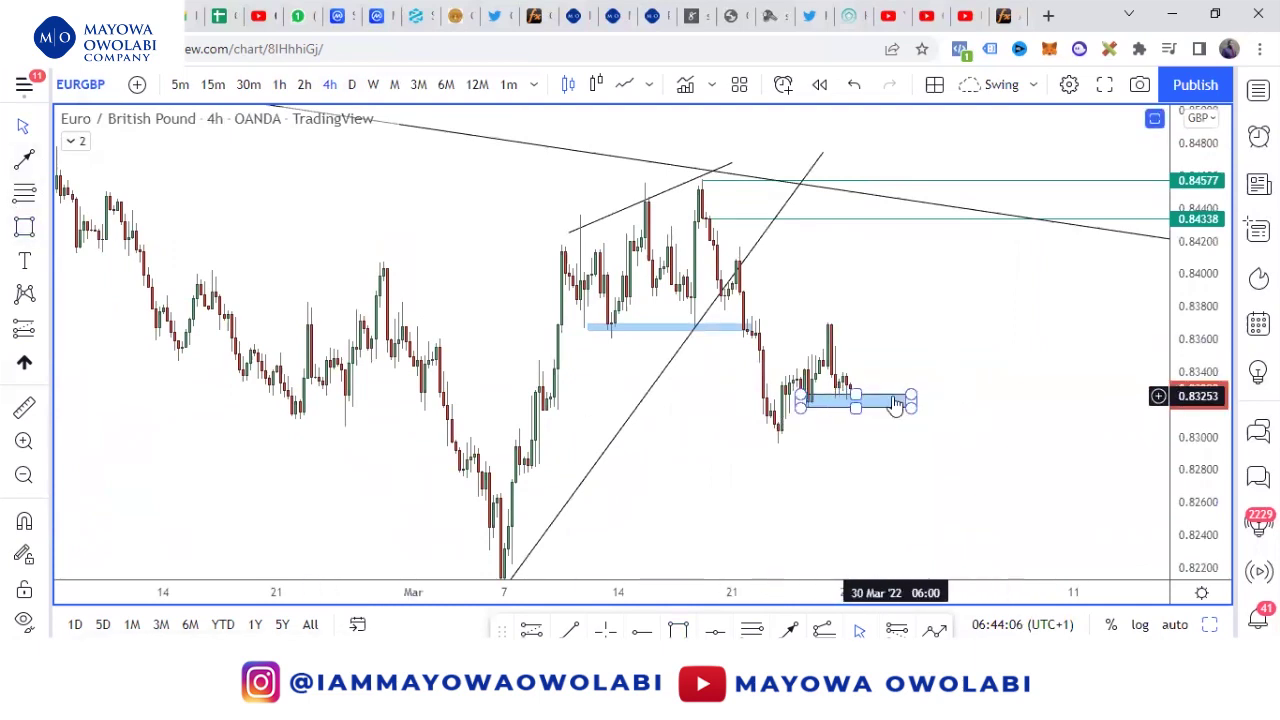
# - Switch to the 15-minute timeframe and draw a descending trend line from the 25 Mar high at 0.83710 into the new zone
pyautogui.click(213, 85)
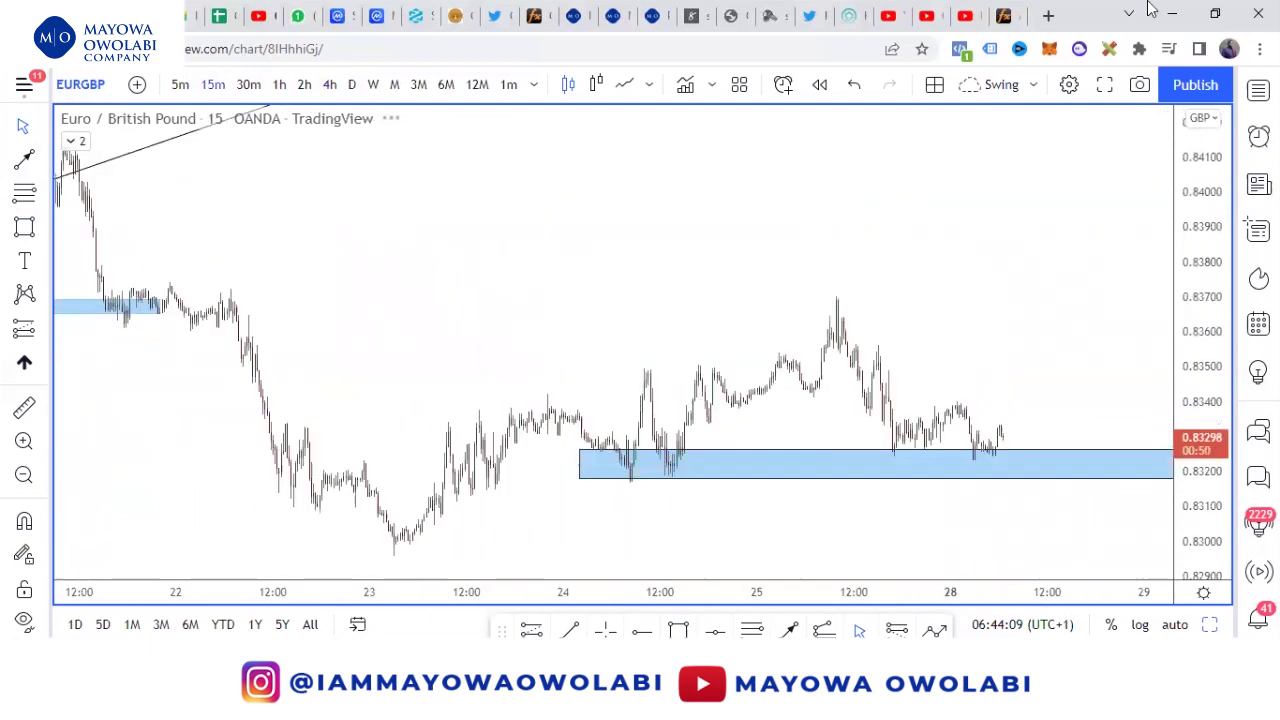
pyautogui.scroll(5, 1008, 409)
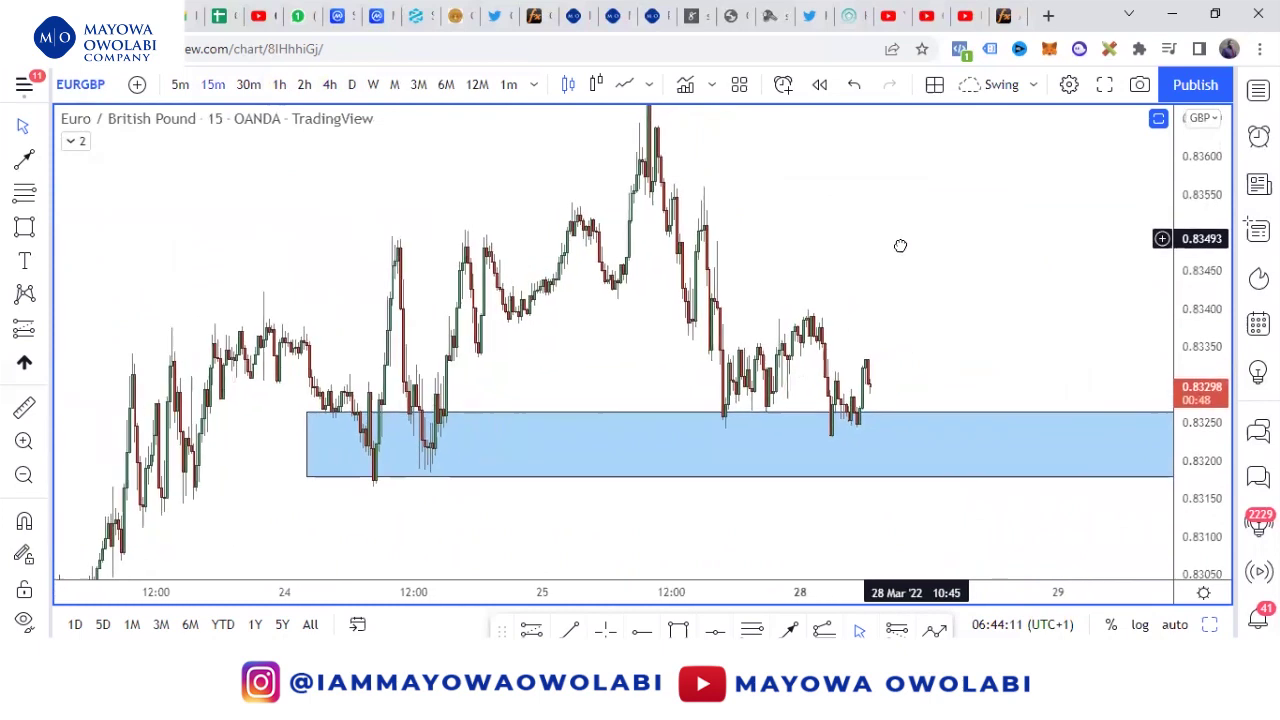
pyautogui.moveTo(900, 245); pyautogui.dragTo(674, 334)
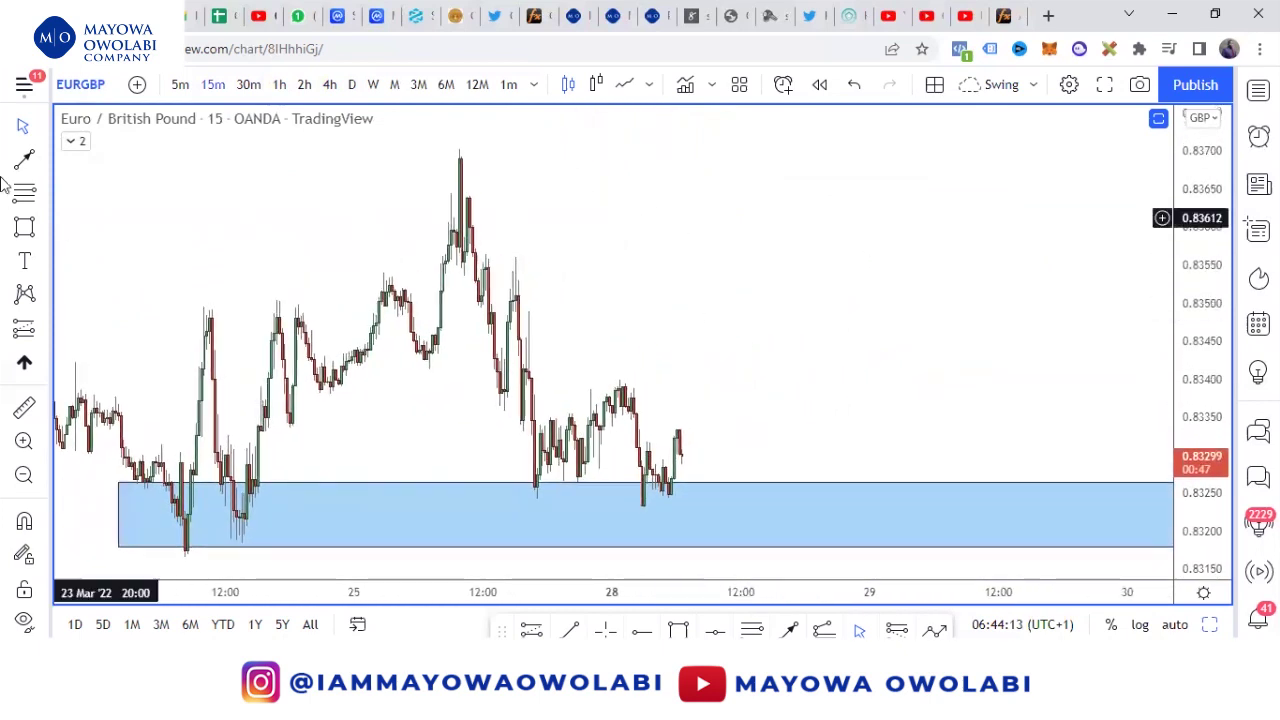
pyautogui.click(44, 163)
pyautogui.click(120, 131)
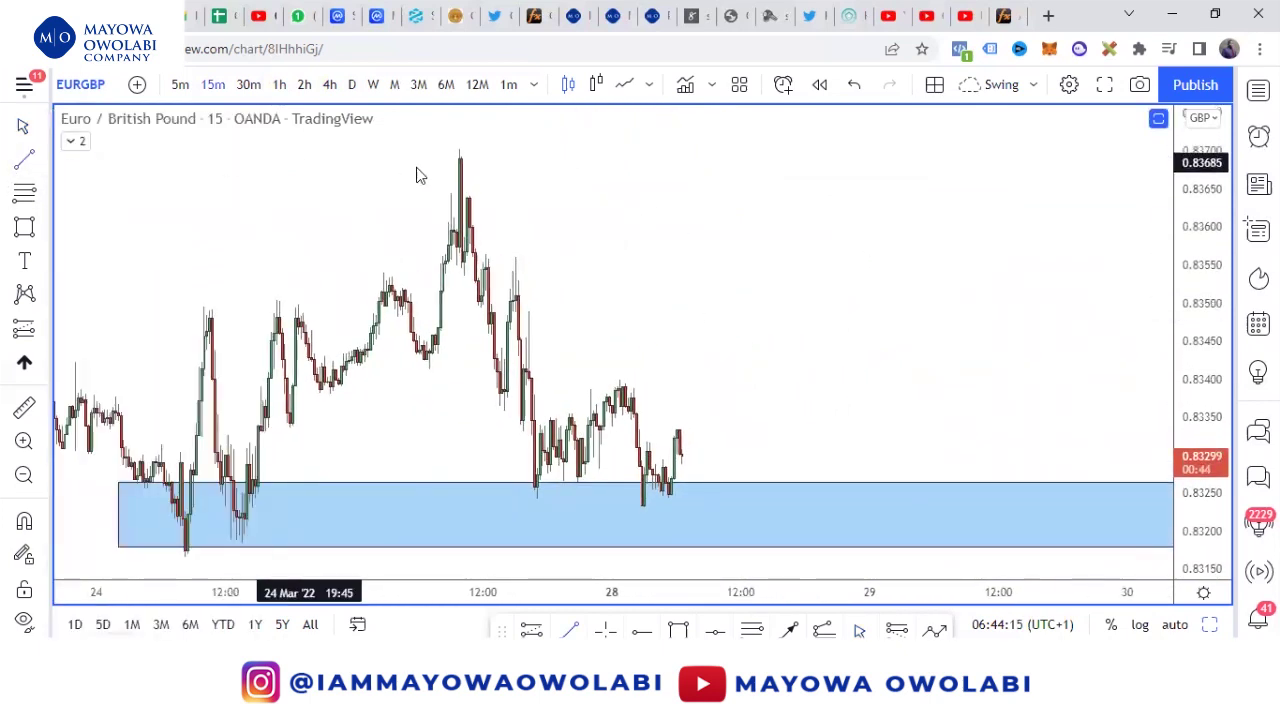
pyautogui.click(454, 145)
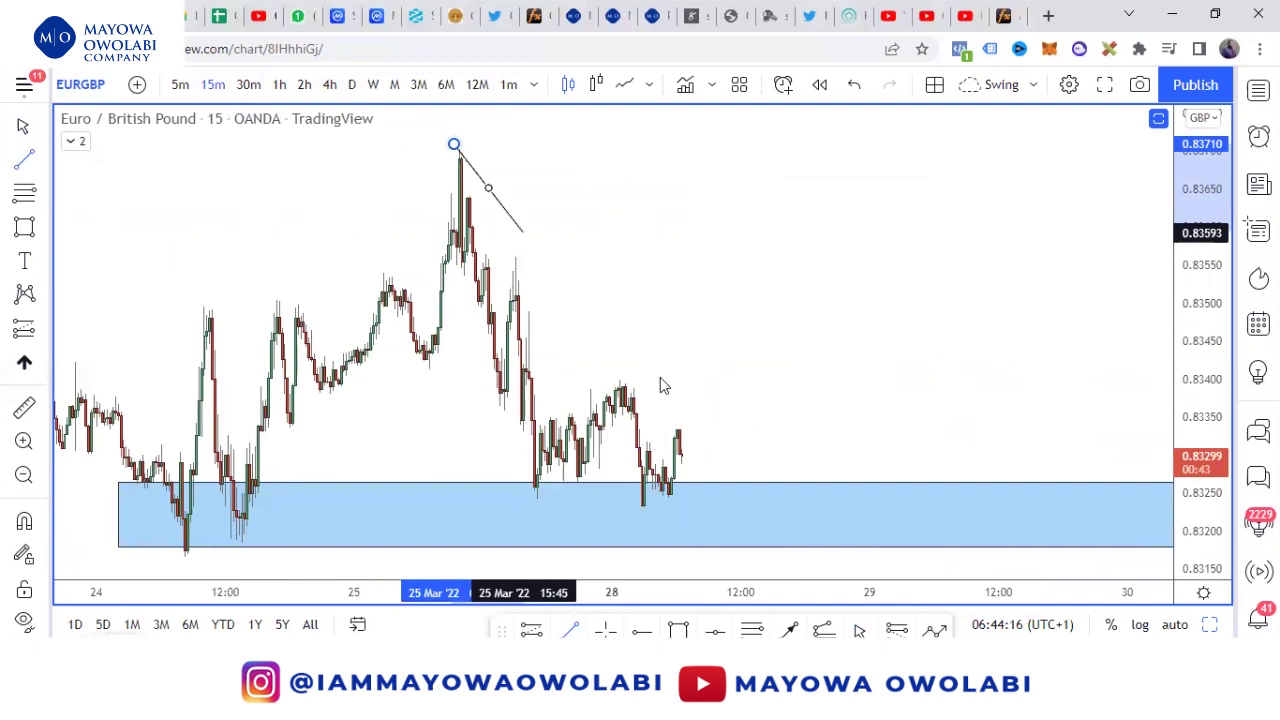
pyautogui.click(731, 521)
pyautogui.moveTo(809, 346)
pyautogui.mouseDown()
pyautogui.moveTo(700, 346)
pyautogui.moveTo(818, 332)
pyautogui.mouseUp()
pyautogui.scroll(-5, 923, 349)
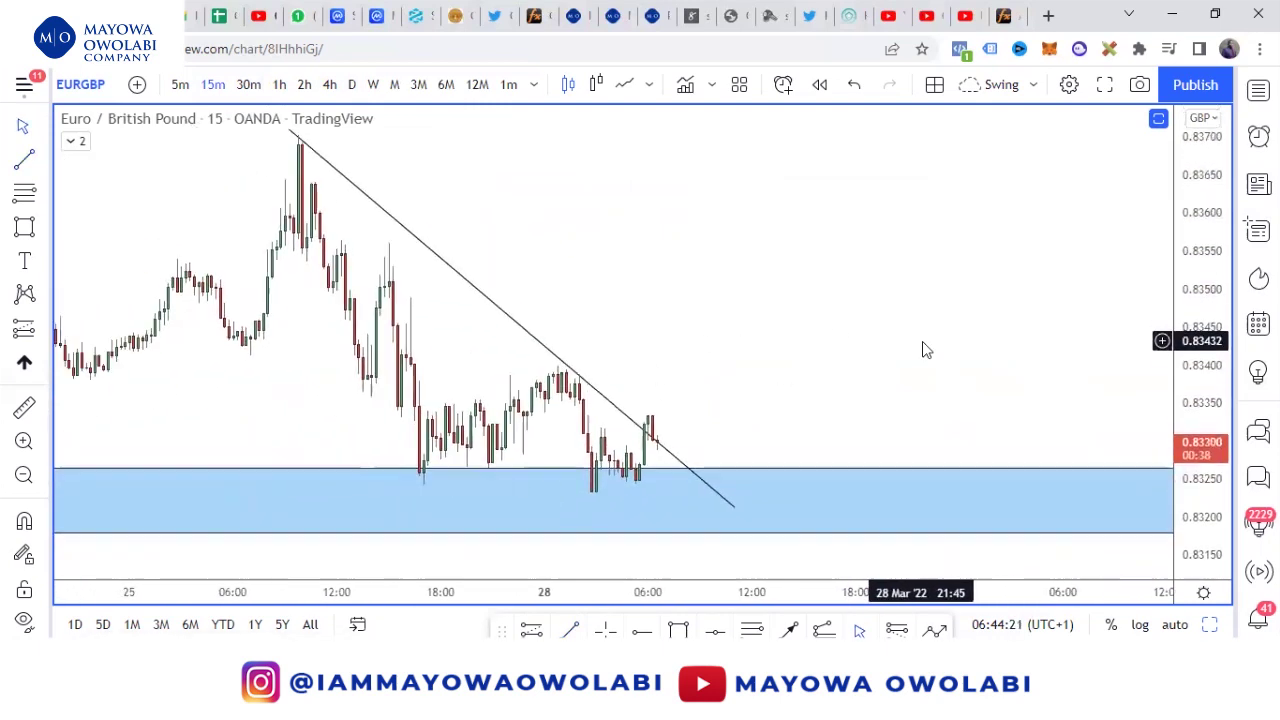
pyautogui.moveTo(1000, 402); pyautogui.dragTo(913, 390)
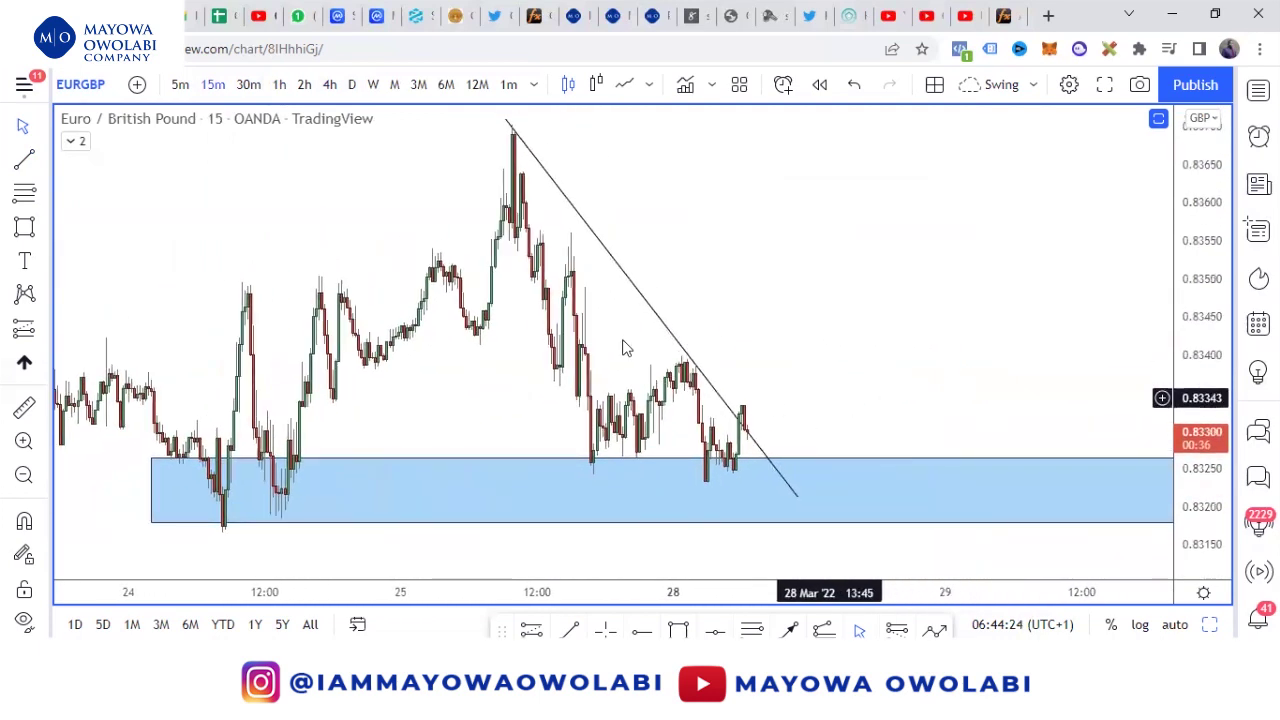
# - Return to the four-hour timeframe and place a down arrow mark on the long descending trendline at 0.84401
pyautogui.click(331, 86)
pyautogui.moveTo(1190, 231); pyautogui.dragTo(1214, 560)
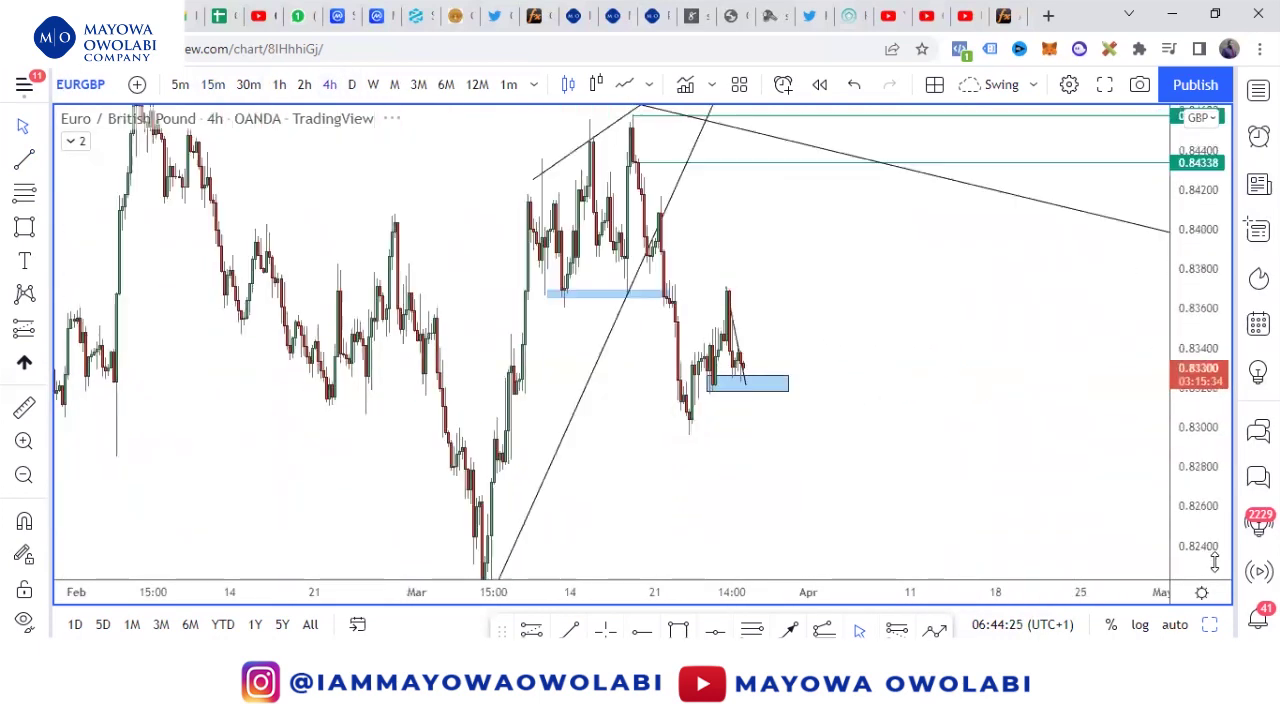
pyautogui.scroll(3, 832, 403)
pyautogui.moveTo(843, 345); pyautogui.dragTo(793, 479)
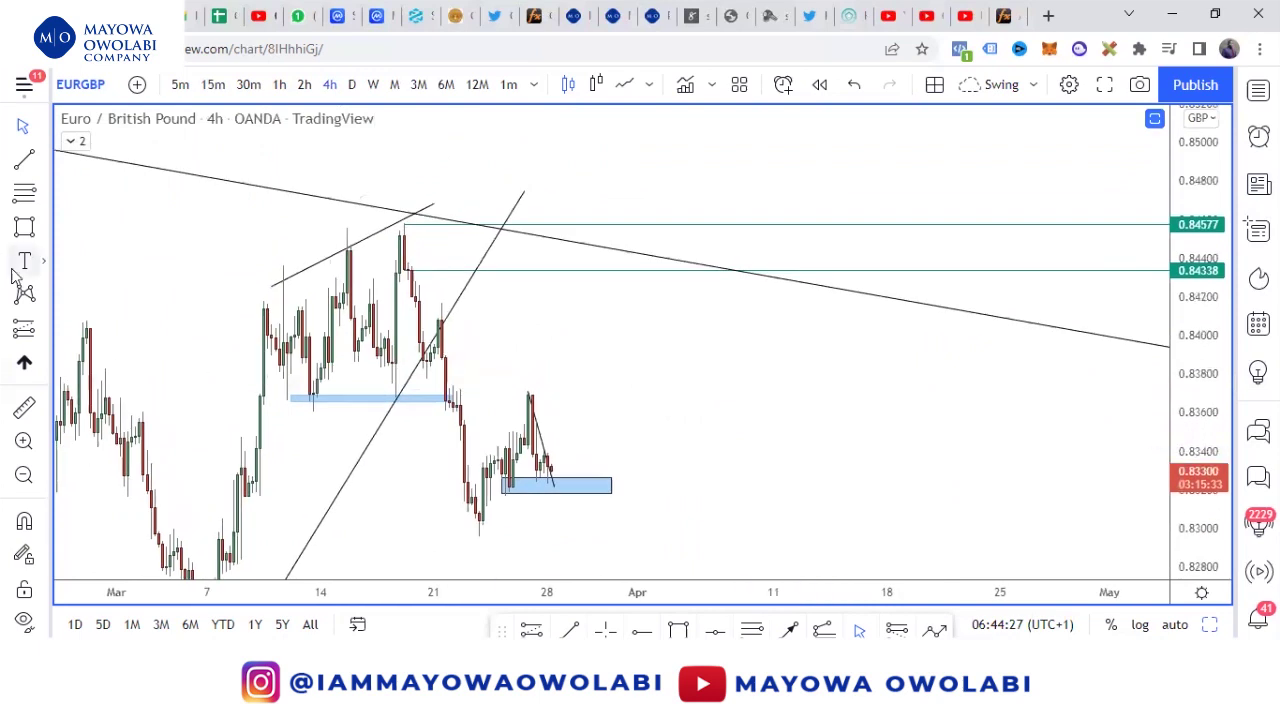
pyautogui.click(45, 367)
pyautogui.click(179, 140)
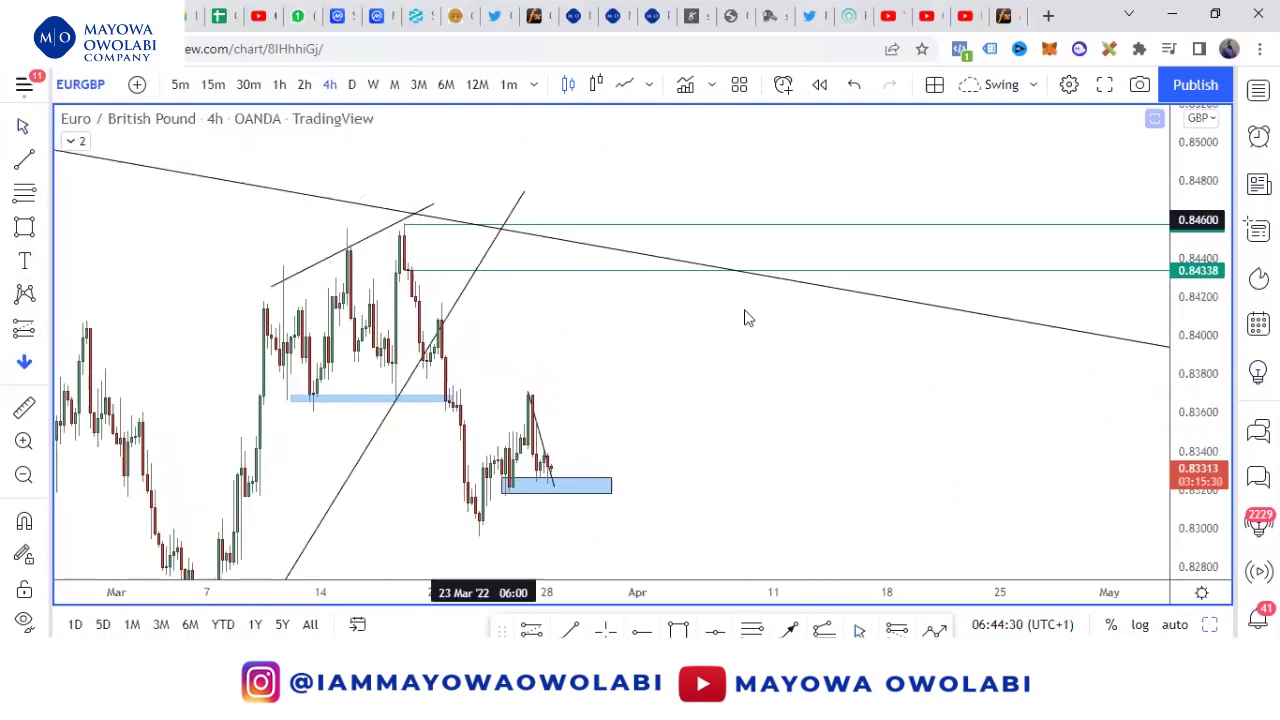
pyautogui.click(656, 260)
pyautogui.scroll(-5, 934, 309)
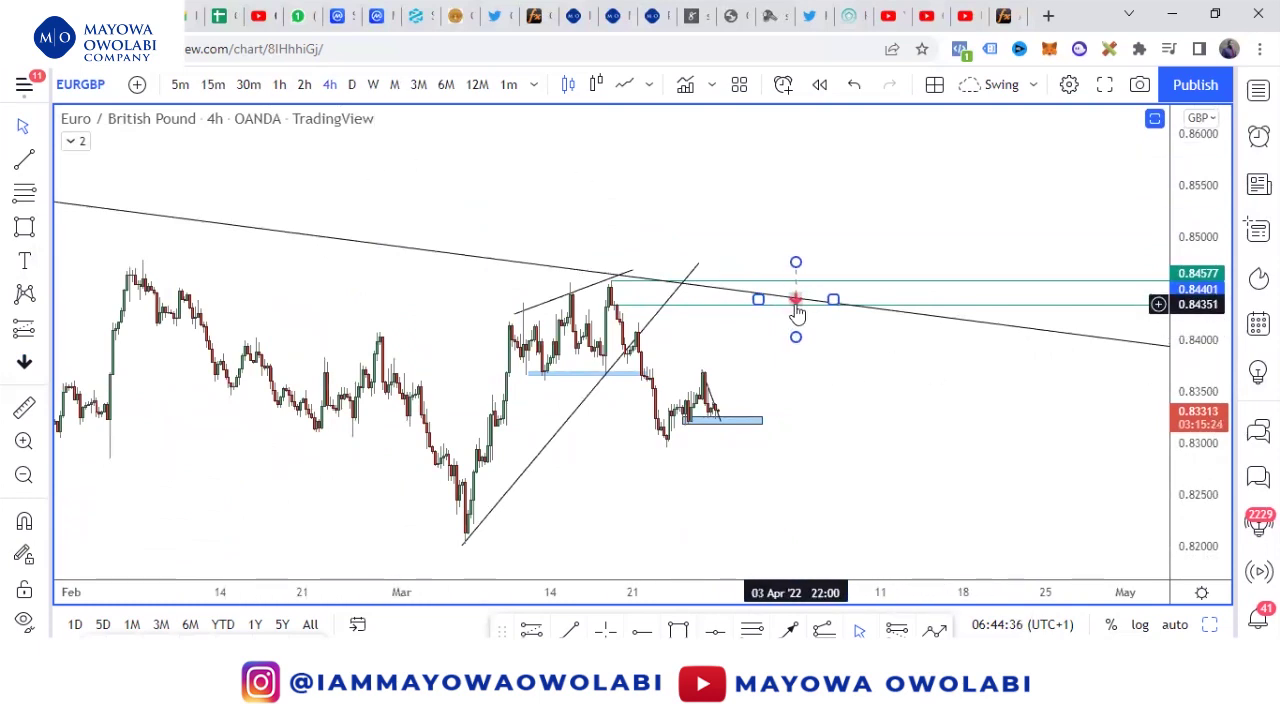
# - Measure the price drop from the 0.84338 level down to the horizontal line at 0.78324
pyautogui.moveTo(822, 350); pyautogui.dragTo(796, 202)
pyautogui.moveTo(924, 517); pyautogui.dragTo(938, 125)
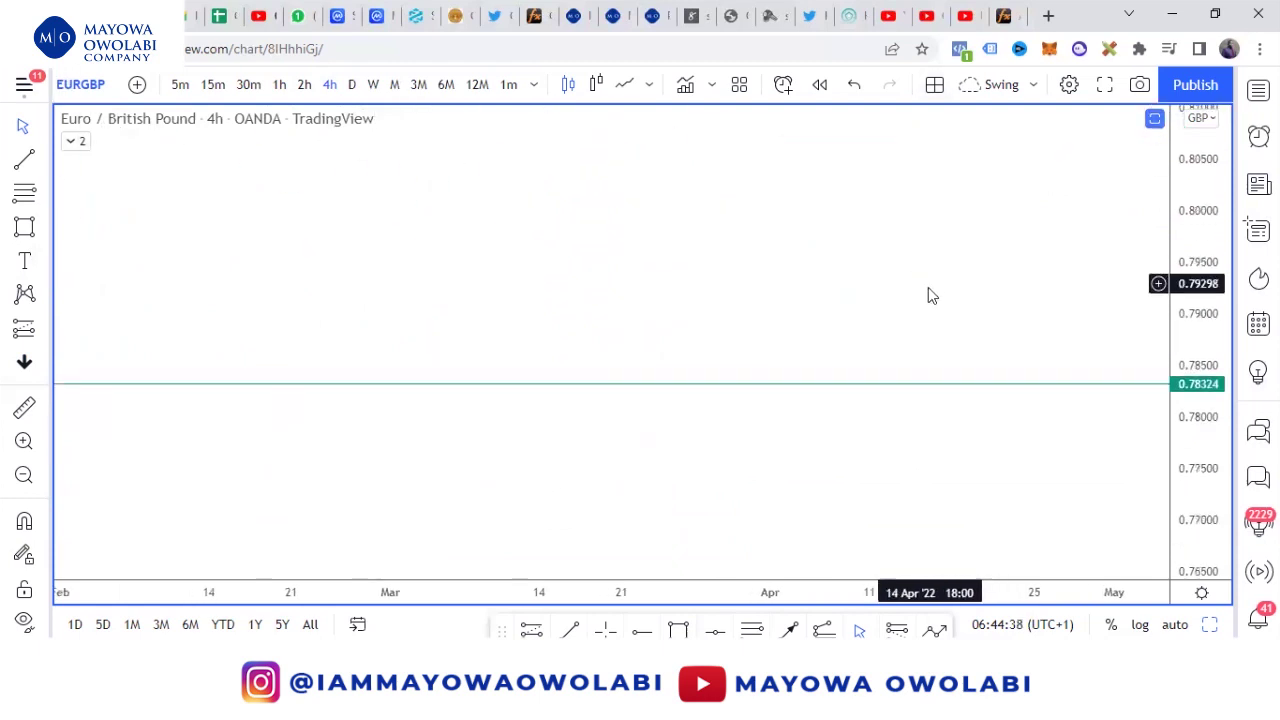
pyautogui.moveTo(923, 329); pyautogui.dragTo(898, 435)
pyautogui.moveTo(1197, 294); pyautogui.dragTo(1197, 395)
pyautogui.moveTo(934, 334); pyautogui.dragTo(883, 428)
pyautogui.scroll(-5, 883, 428)
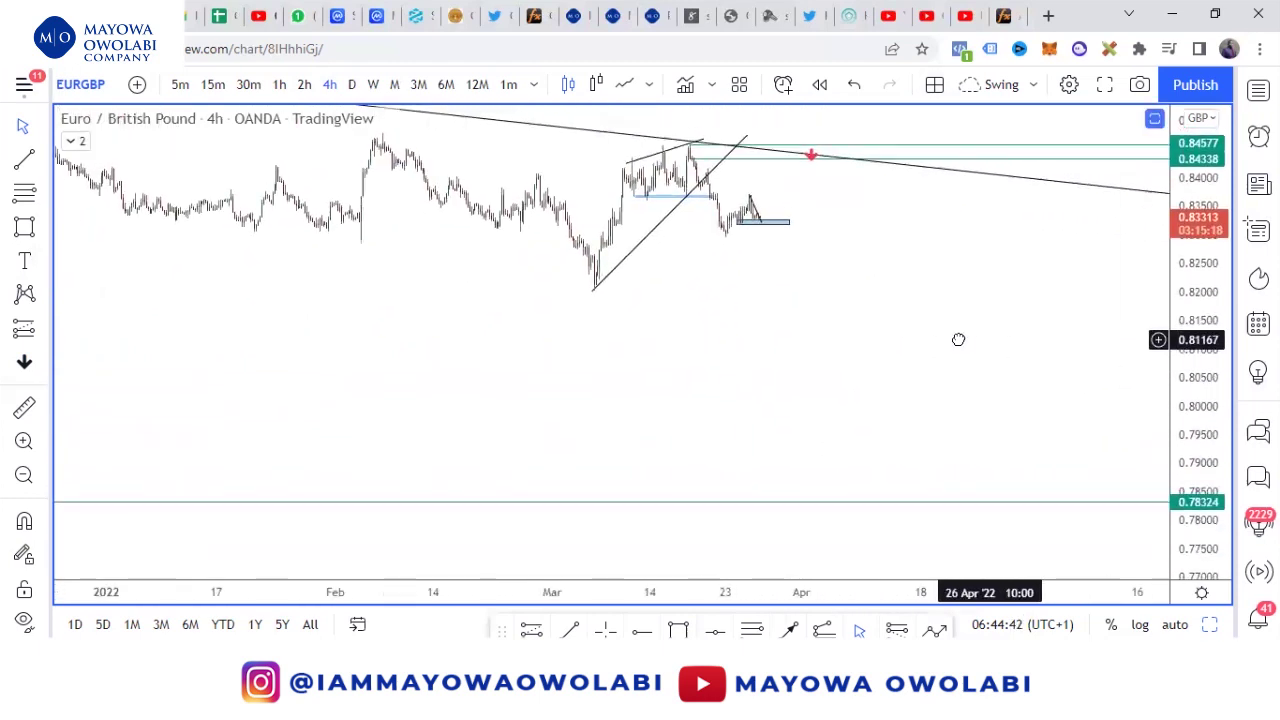
pyautogui.click(25, 408)
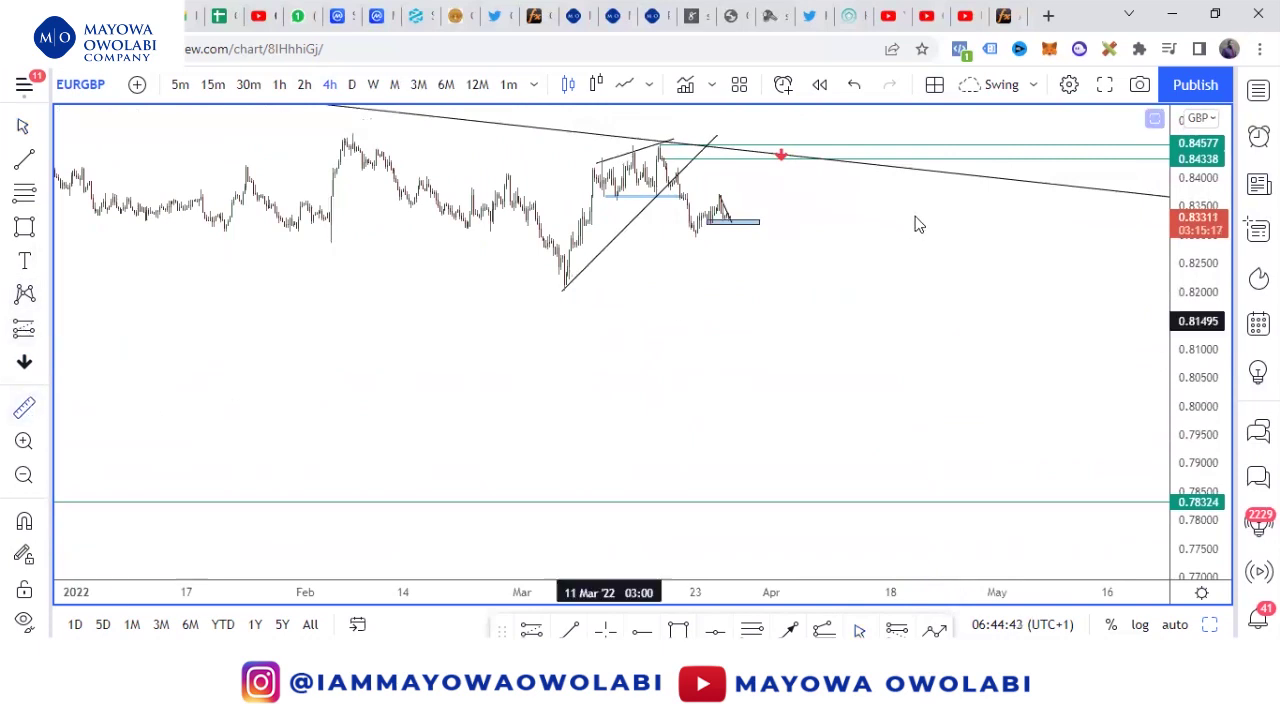
pyautogui.click(818, 160)
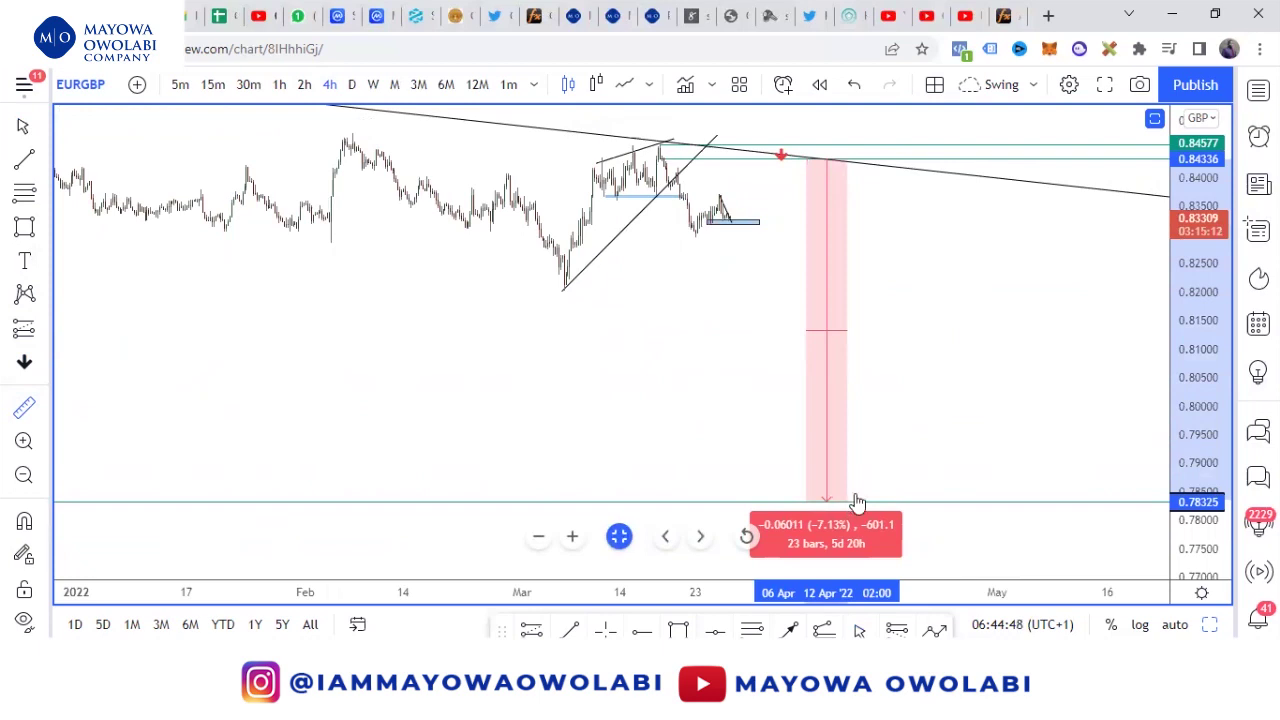
pyautogui.moveTo(944, 336); pyautogui.dragTo(868, 497)
# - Sketch a red zigzag path from the new zone up to the 0.84338 level, followed by a steep fall below 0.82800
pyautogui.moveTo(1181, 500); pyautogui.dragTo(1177, 160)
pyautogui.scroll(6, 909, 303)
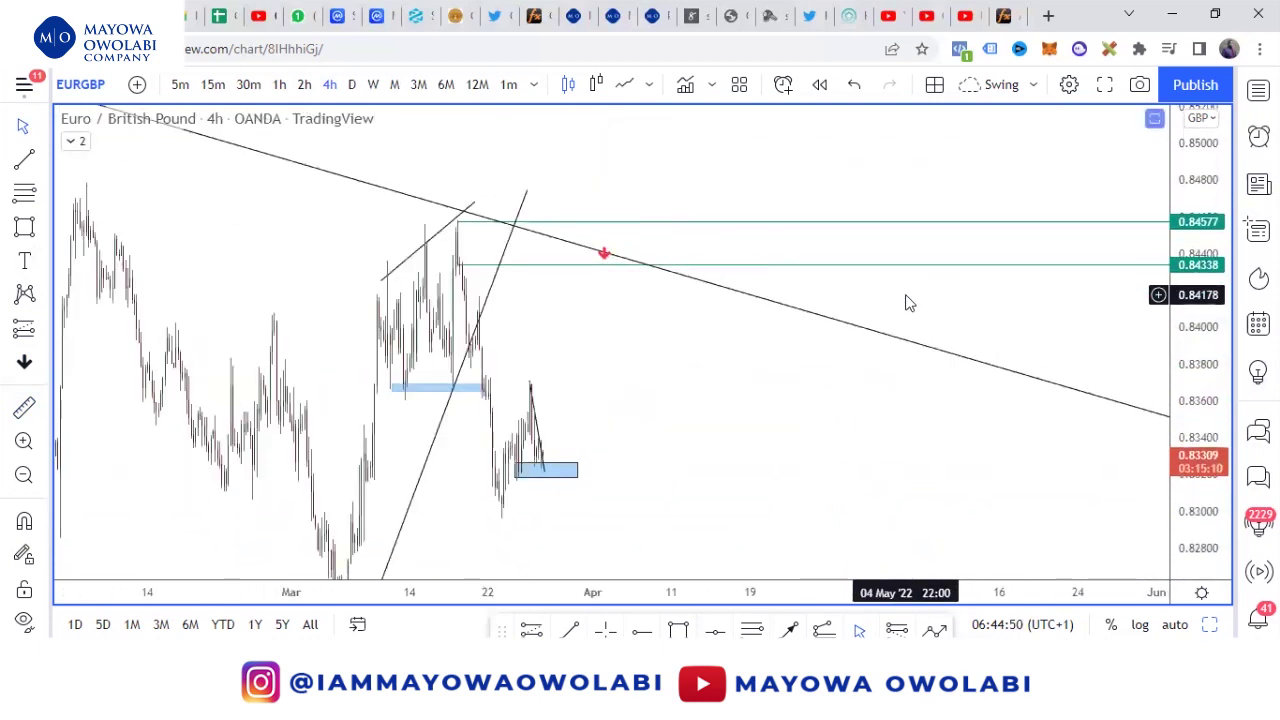
pyautogui.moveTo(378, 399); pyautogui.dragTo(735, 399)
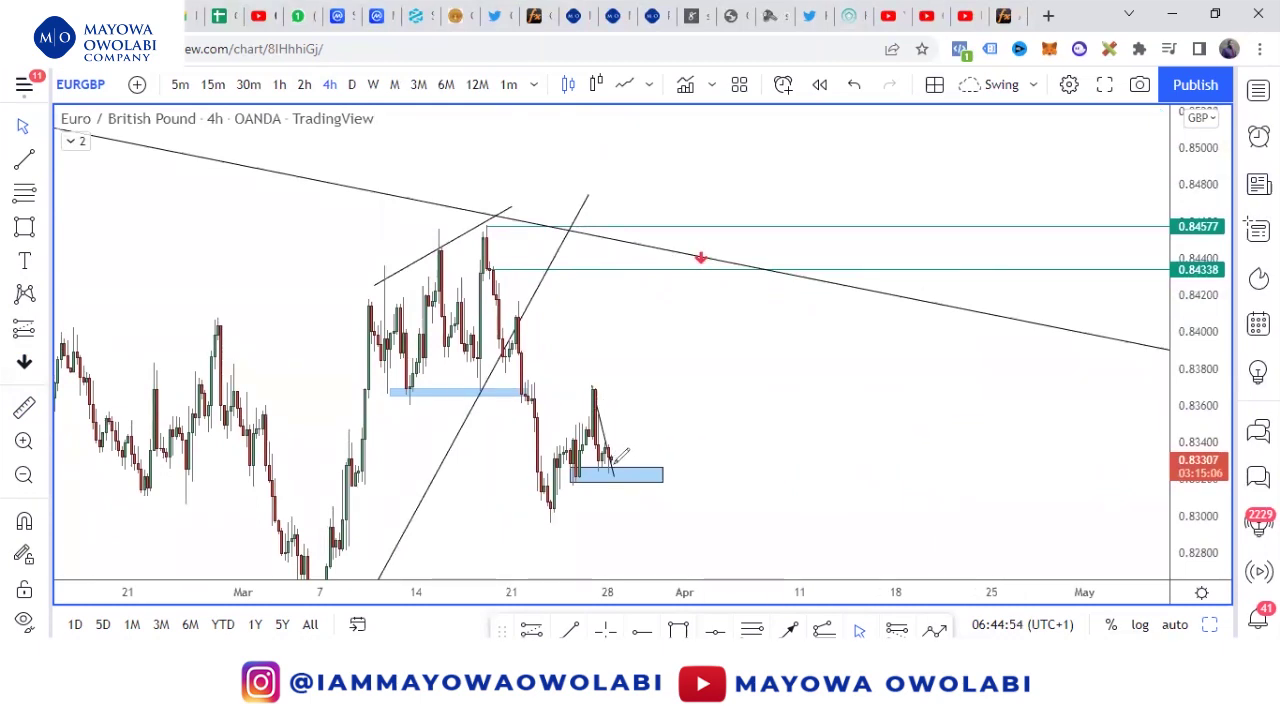
pyautogui.moveTo(613, 463); pyautogui.dragTo(642, 378)
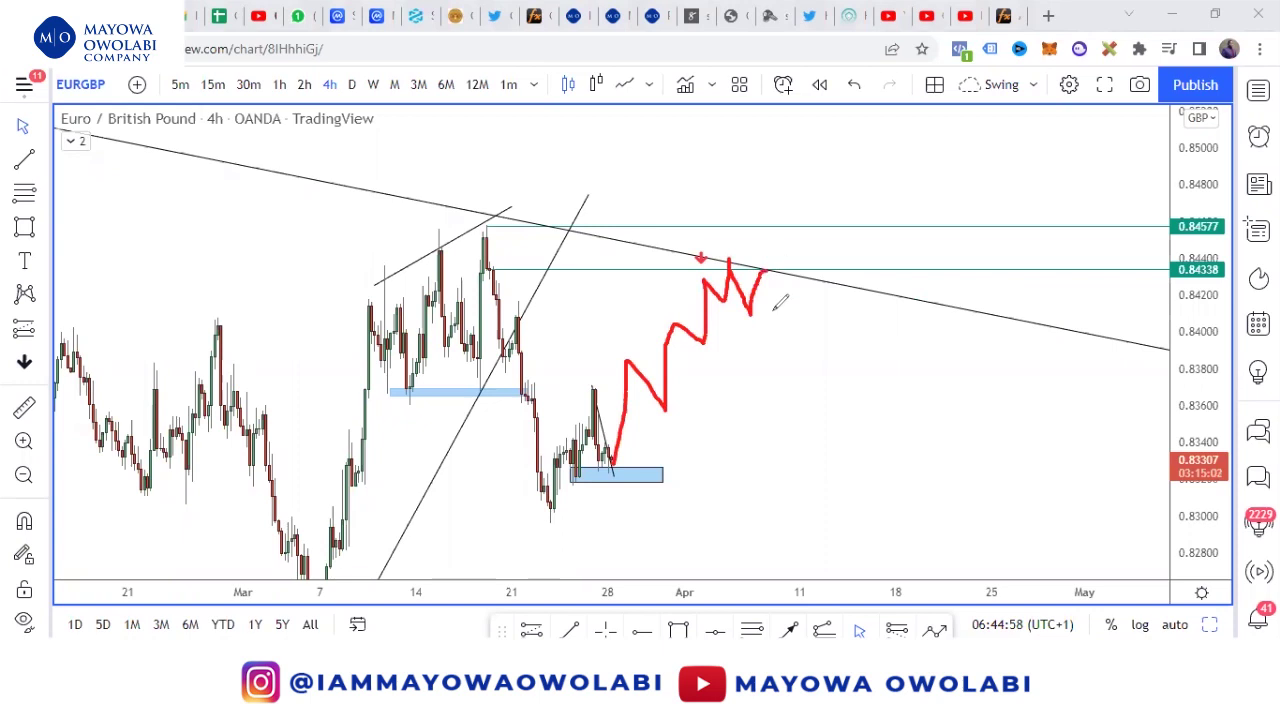
pyautogui.moveTo(774, 310); pyautogui.dragTo(804, 543)
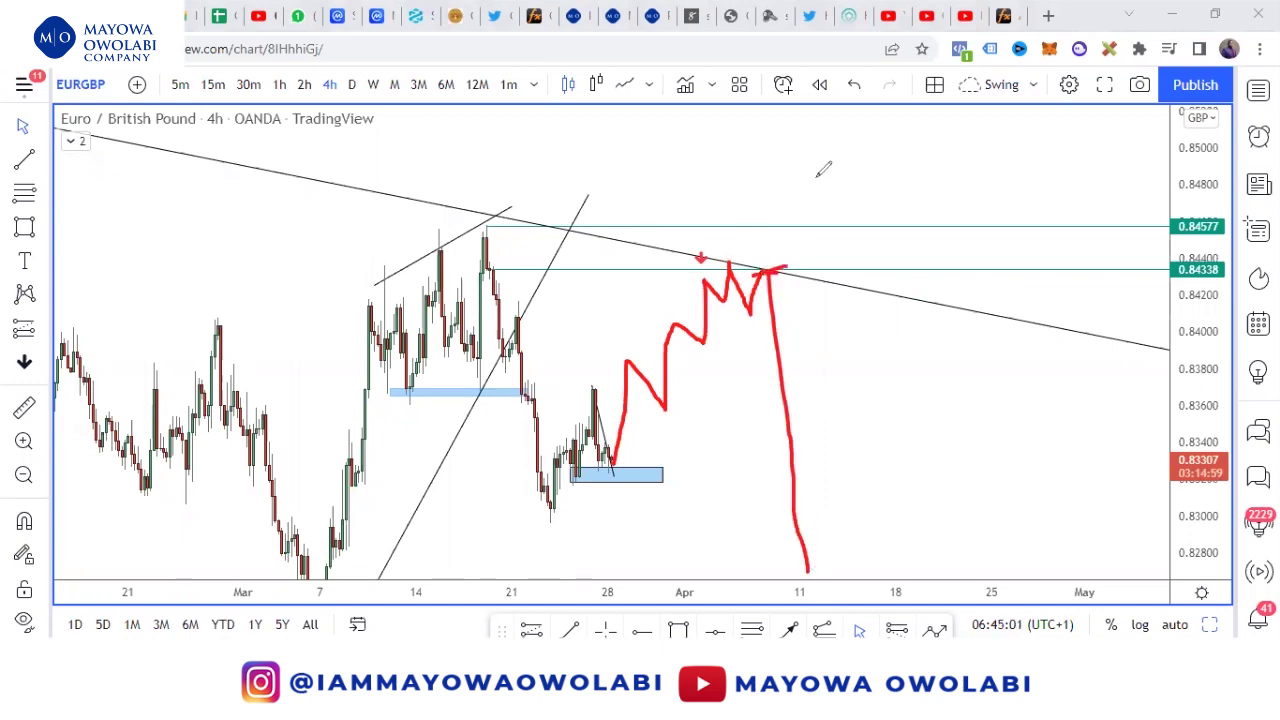
# - Clear the red projection sketch from the four-hour EURGBP chart
pyautogui.hotkey('ctrl', 'z')
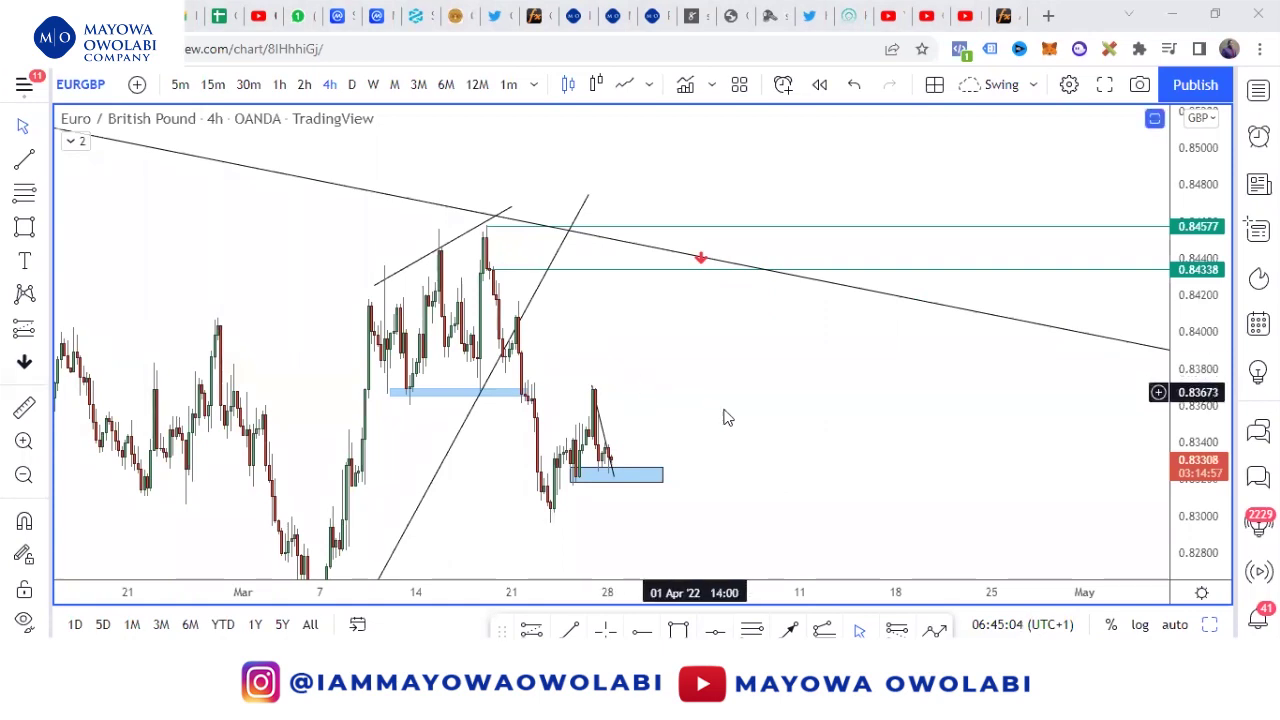
pyautogui.scroll(2, 740, 415)
pyautogui.moveTo(772, 420); pyautogui.dragTo(946, 418)
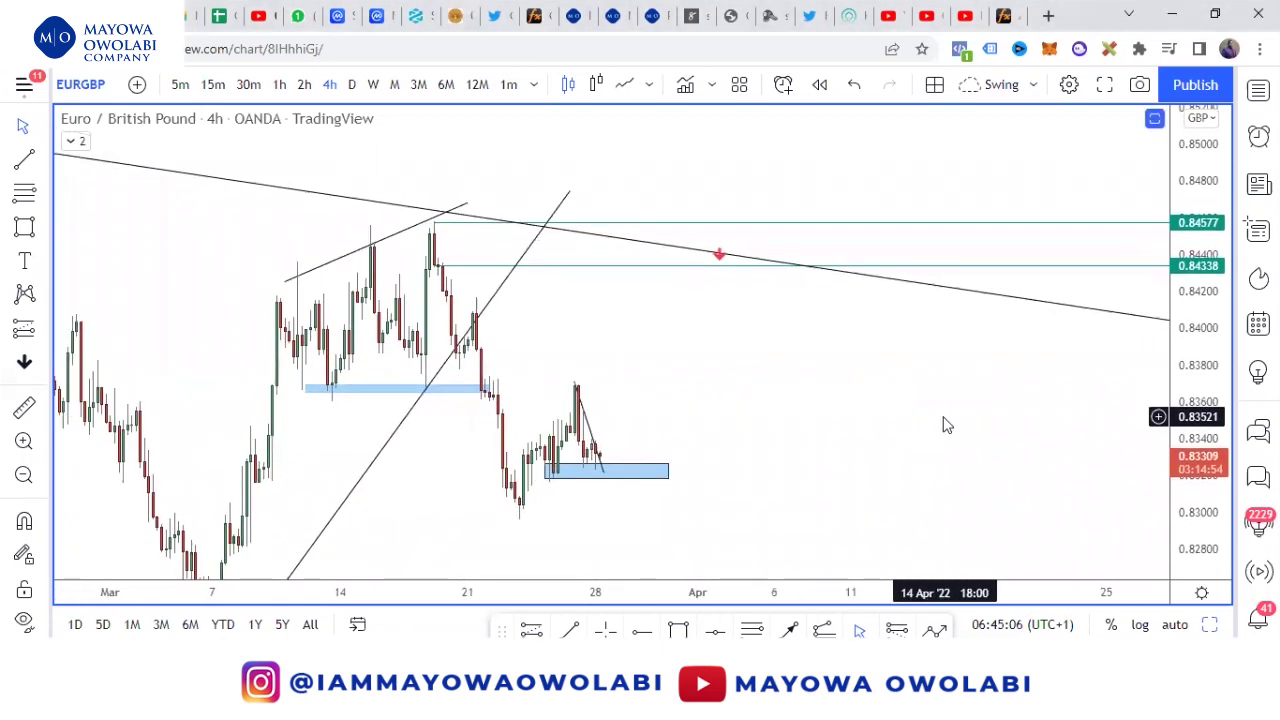
pyautogui.scroll(3, 790, 427)
pyautogui.moveTo(729, 426); pyautogui.dragTo(930, 404)
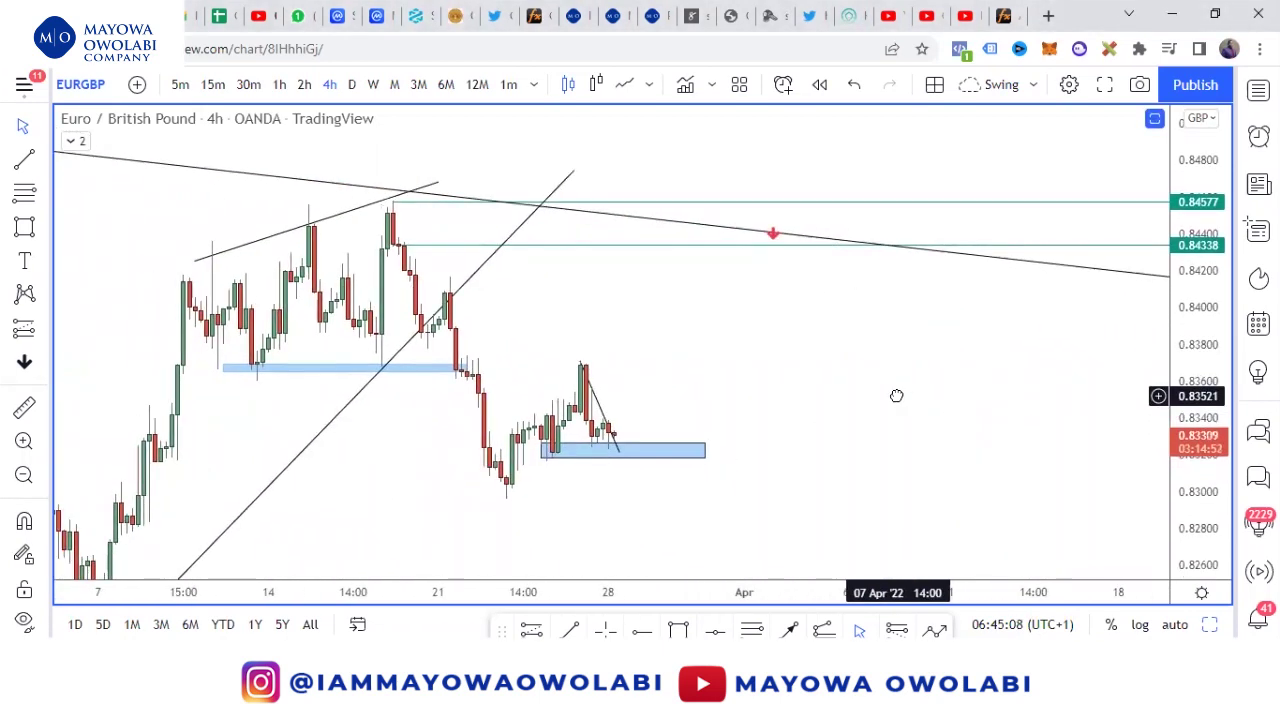
# - Open the AUDUSD chart from the FX Swing watchlist on the four-hour timeframe
pyautogui.click(1258, 90)
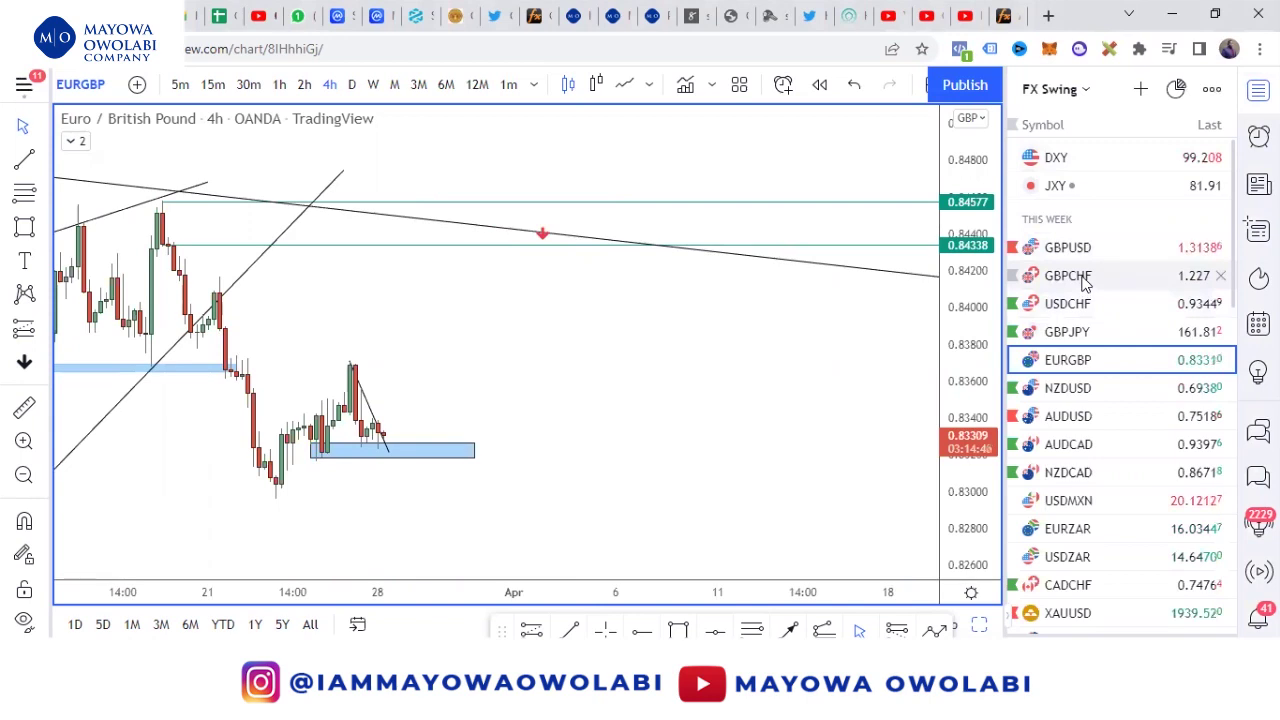
pyautogui.click(1075, 415)
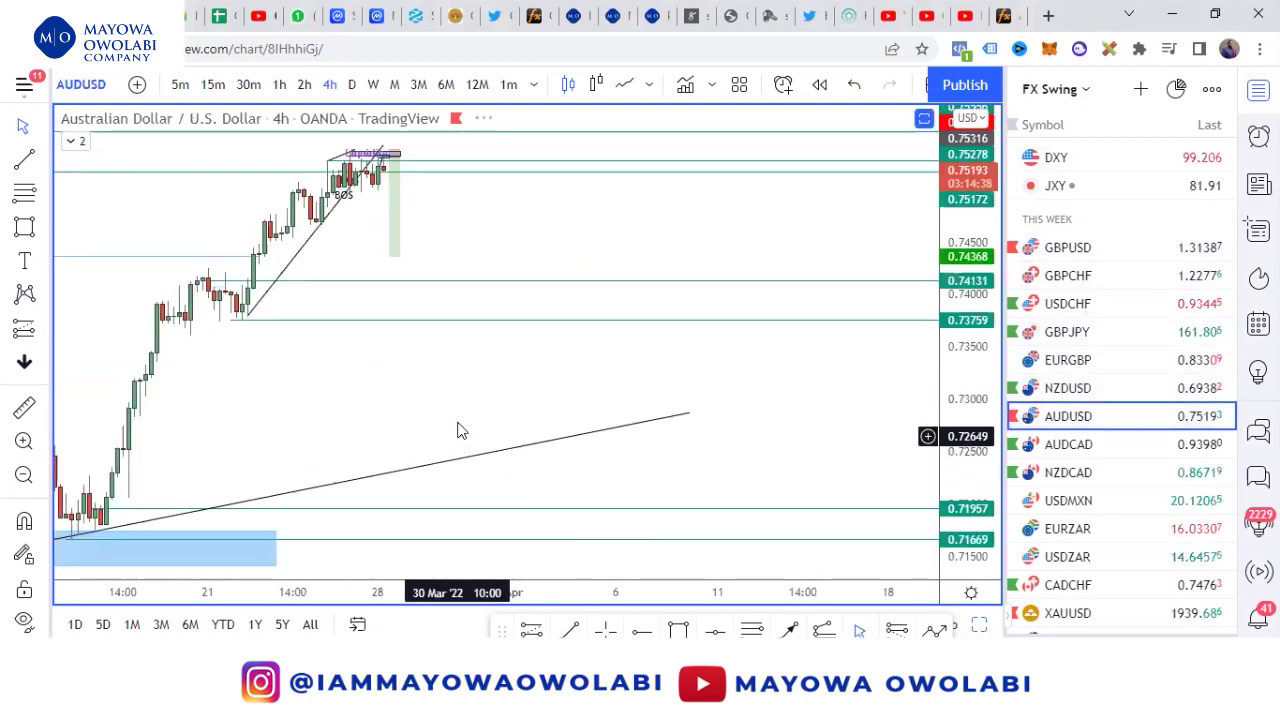
pyautogui.moveTo(477, 234); pyautogui.dragTo(800, 225)
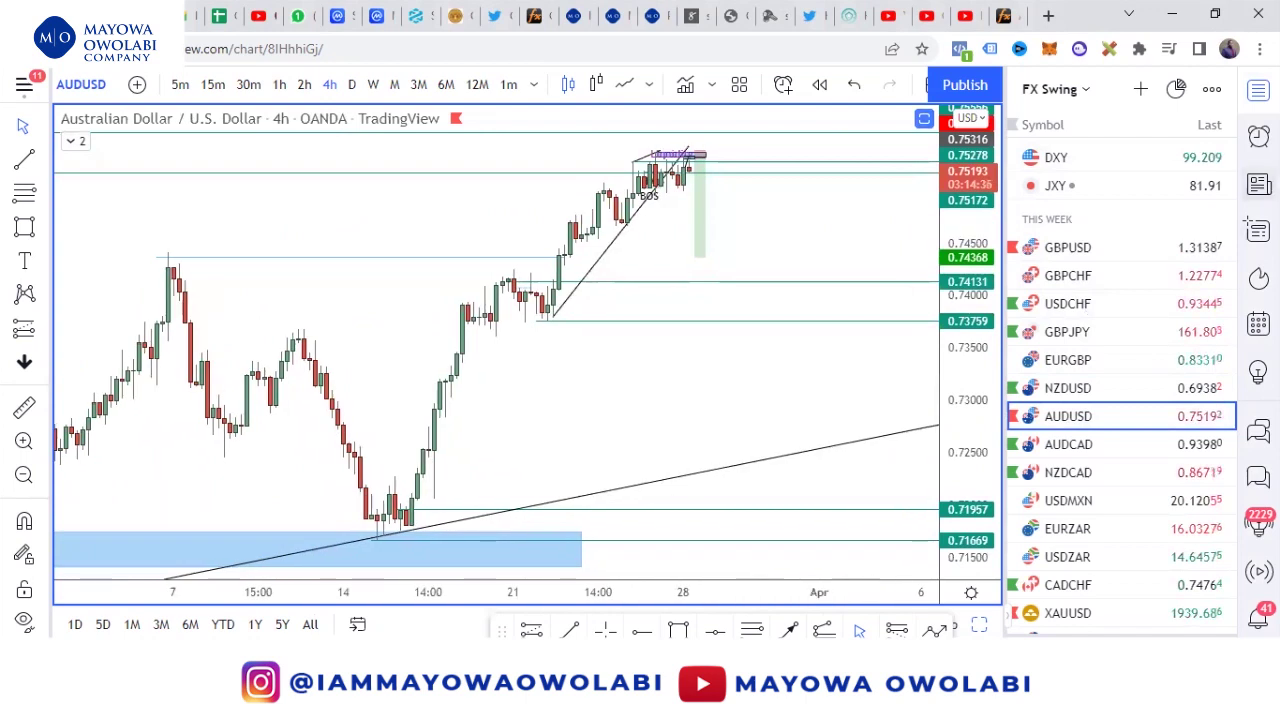
pyautogui.click(1258, 90)
pyautogui.scroll(3, 899, 418)
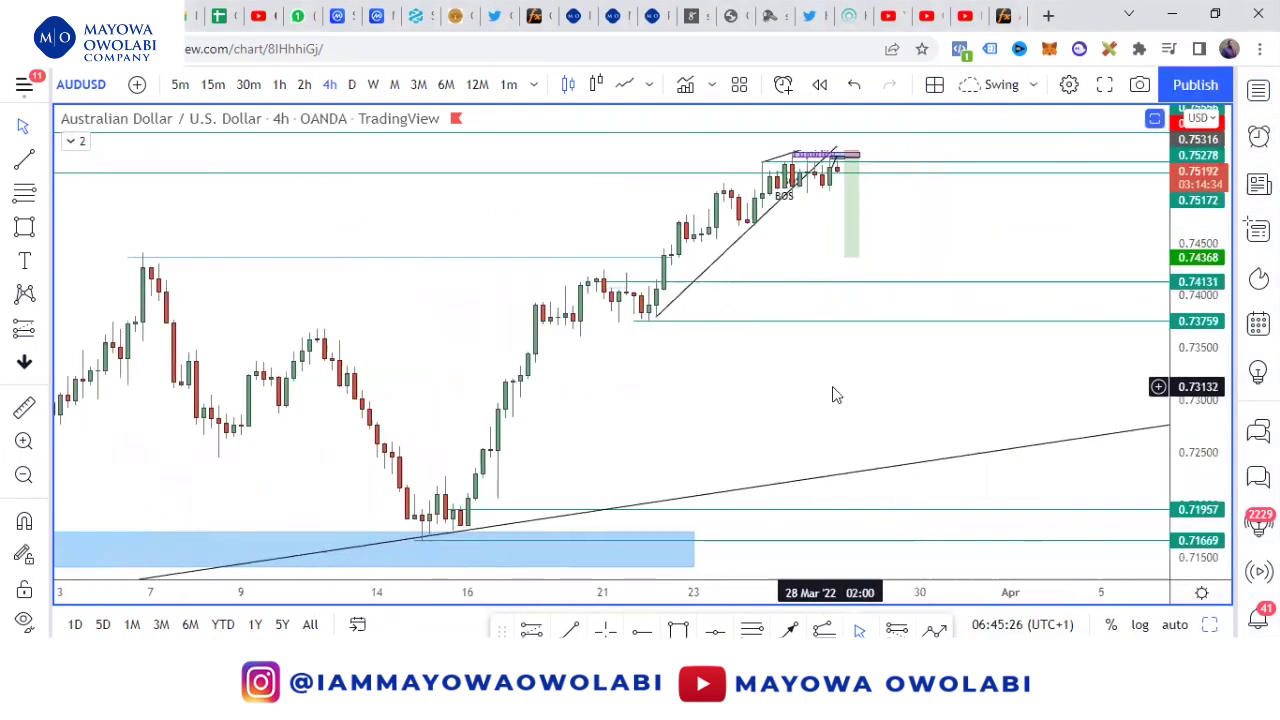
pyautogui.scroll(1, 832, 387)
pyautogui.scroll(-1, 832, 387)
pyautogui.moveTo(838, 397); pyautogui.dragTo(789, 426)
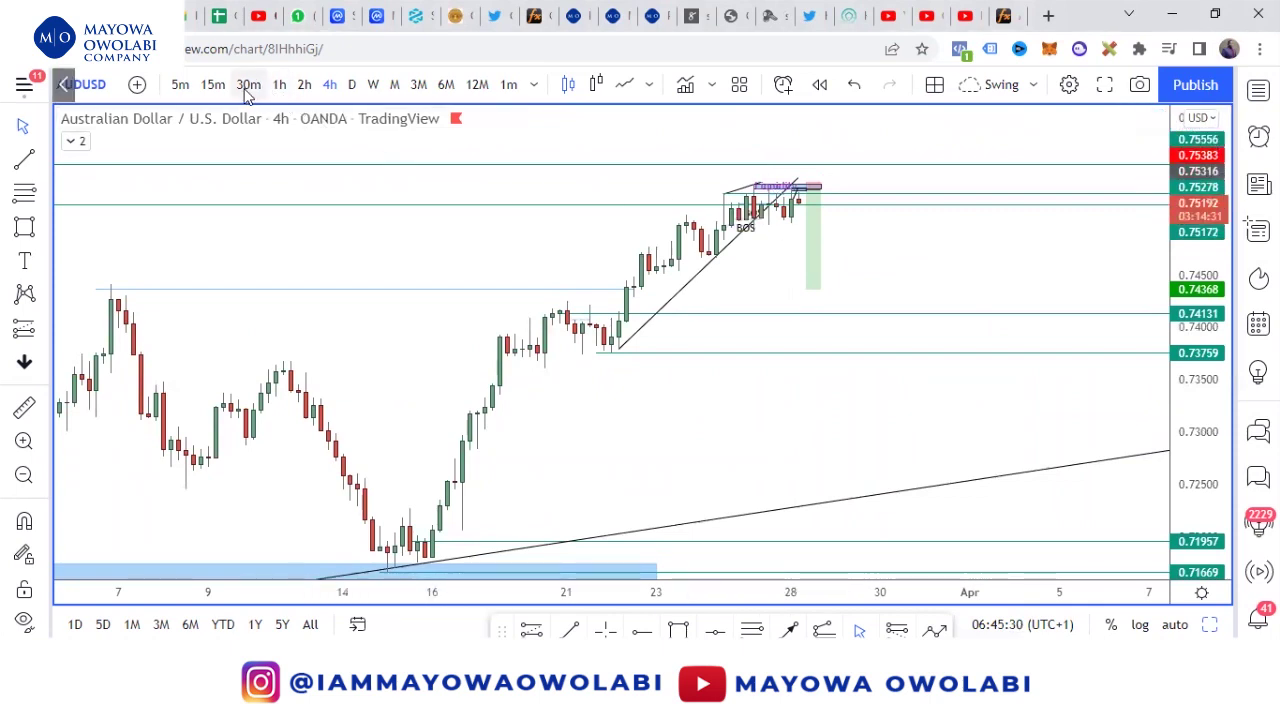
# - Switch AUDUSD to the 15-minute timeframe and frame the supply zones and short position around 0.75316
pyautogui.click(213, 85)
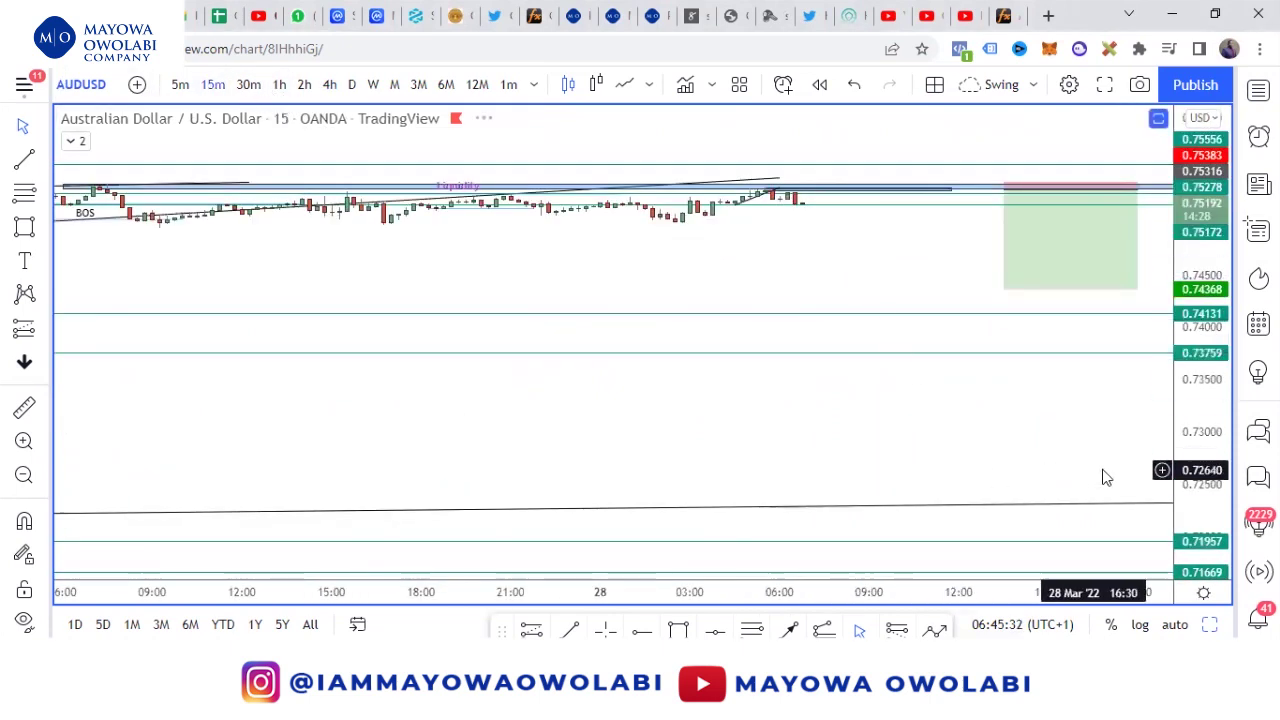
pyautogui.moveTo(1194, 542); pyautogui.dragTo(1071, 122)
pyautogui.scroll(-5, 980, 246)
pyautogui.moveTo(975, 240); pyautogui.dragTo(847, 537)
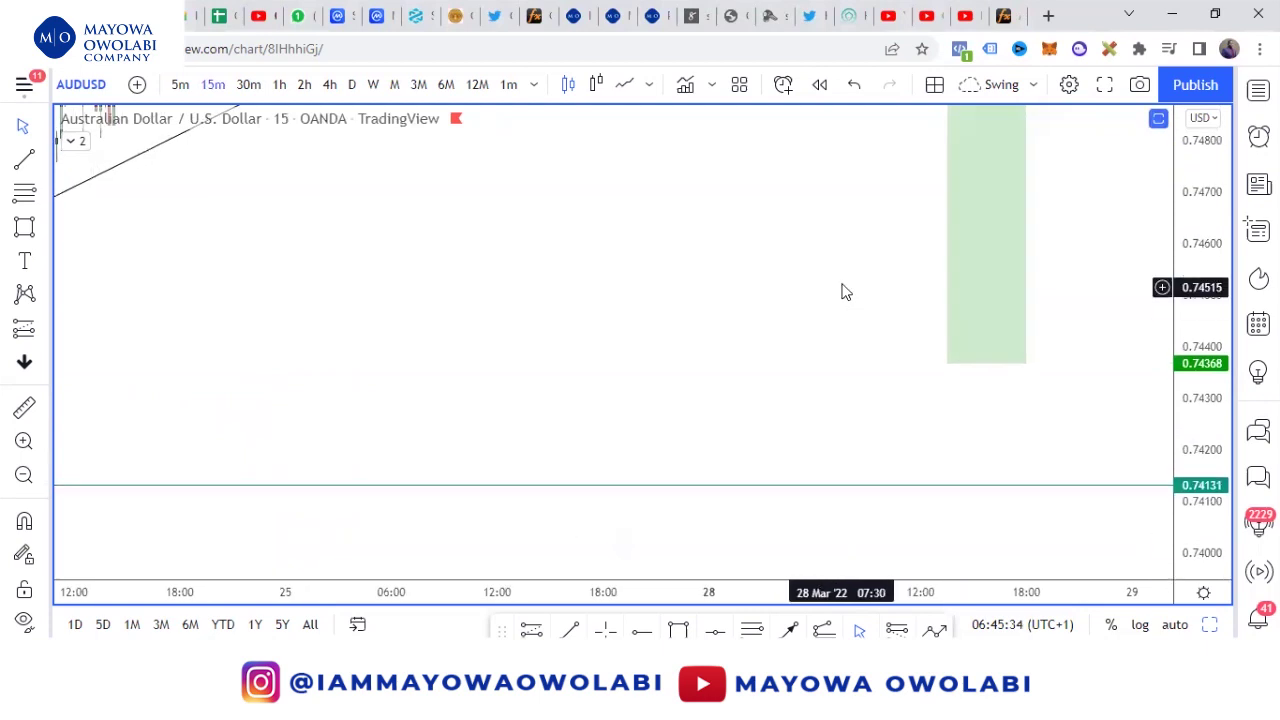
pyautogui.scroll(-5, 850, 280)
pyautogui.moveTo(880, 250); pyautogui.dragTo(752, 576)
pyautogui.scroll(5, 780, 509)
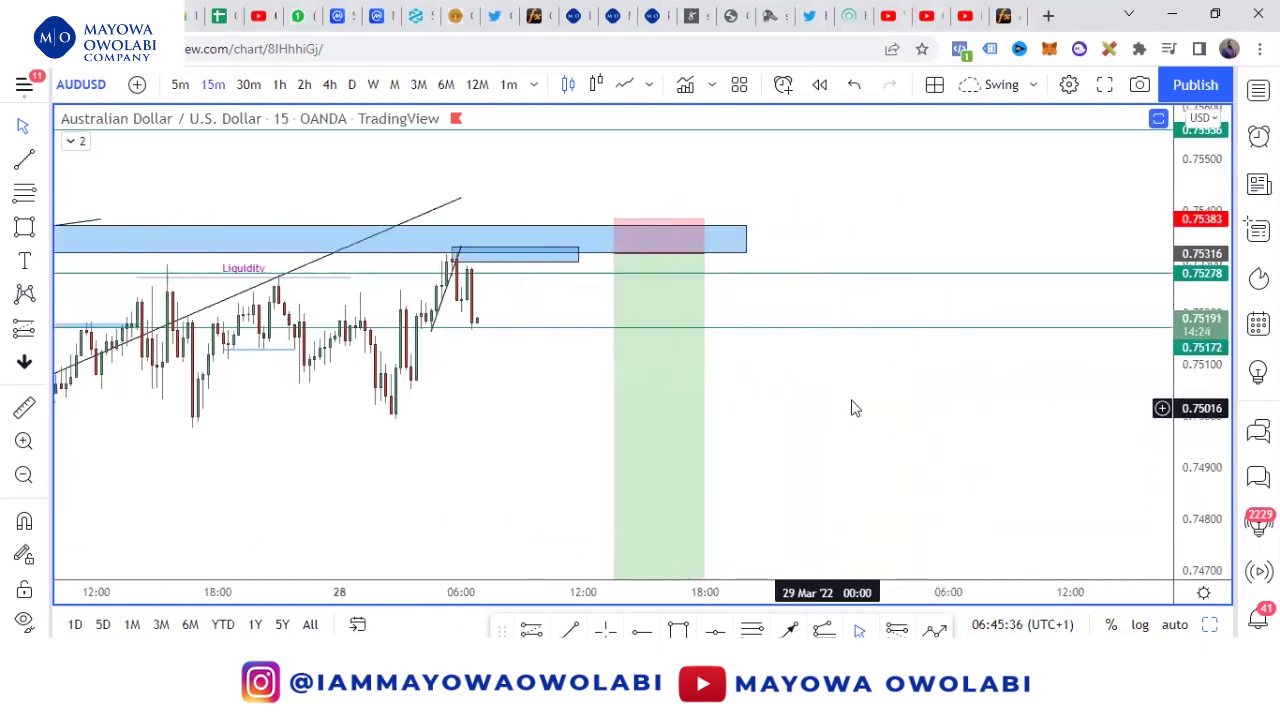
pyautogui.moveTo(1048, 386); pyautogui.dragTo(1030, 408)
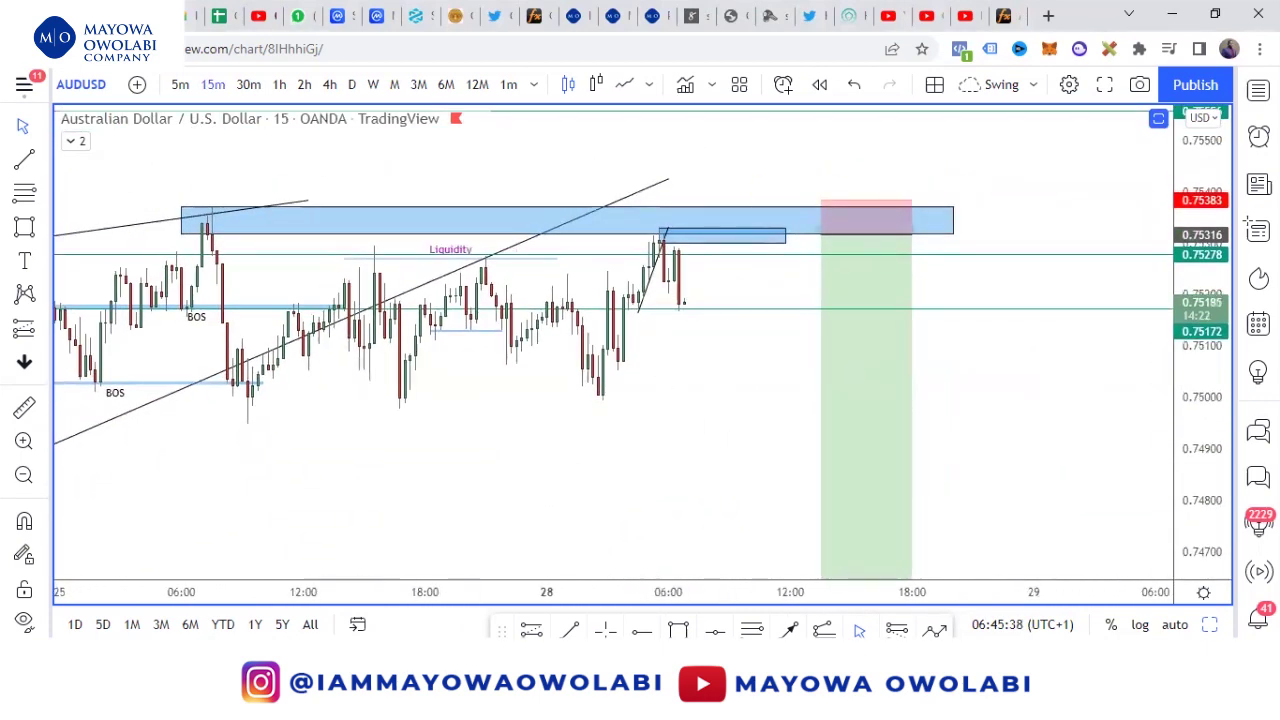
# - Switch to Discord, enlarge the AUDUSD counter-trend chart image, and mark the zone edges and the short position's entry and stop in red
pyautogui.click(389, 701)
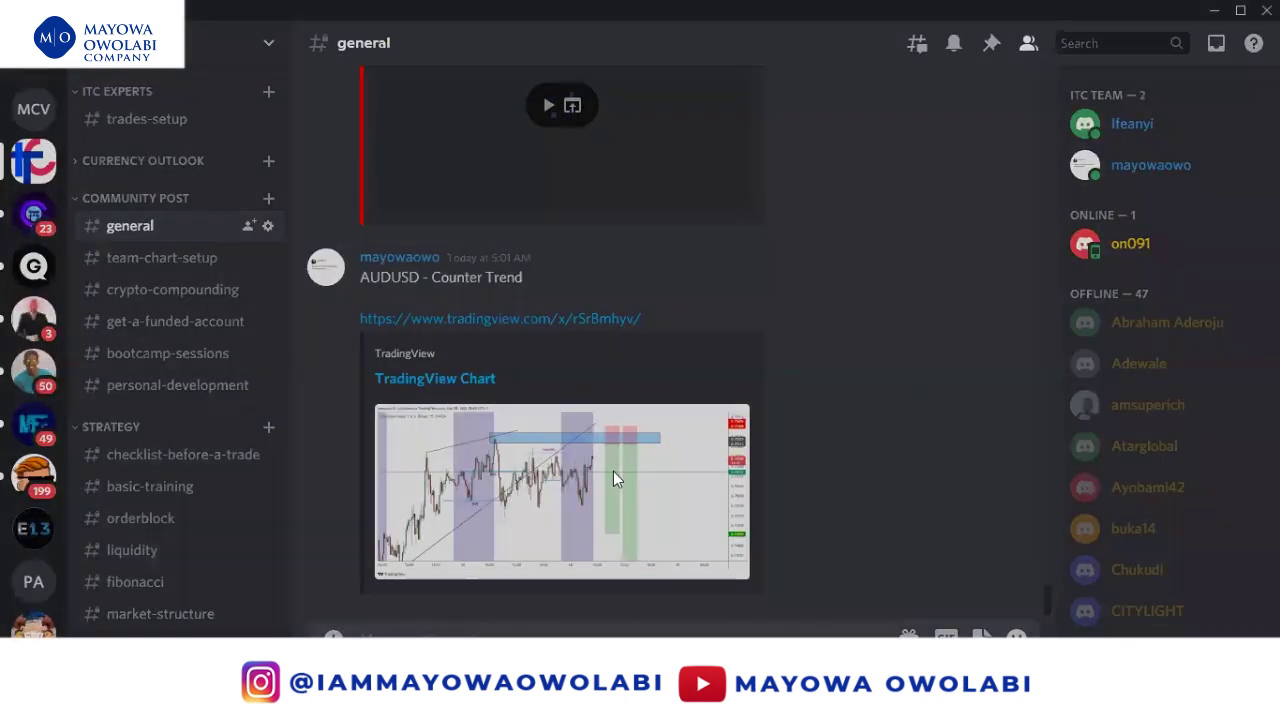
pyautogui.click(613, 471)
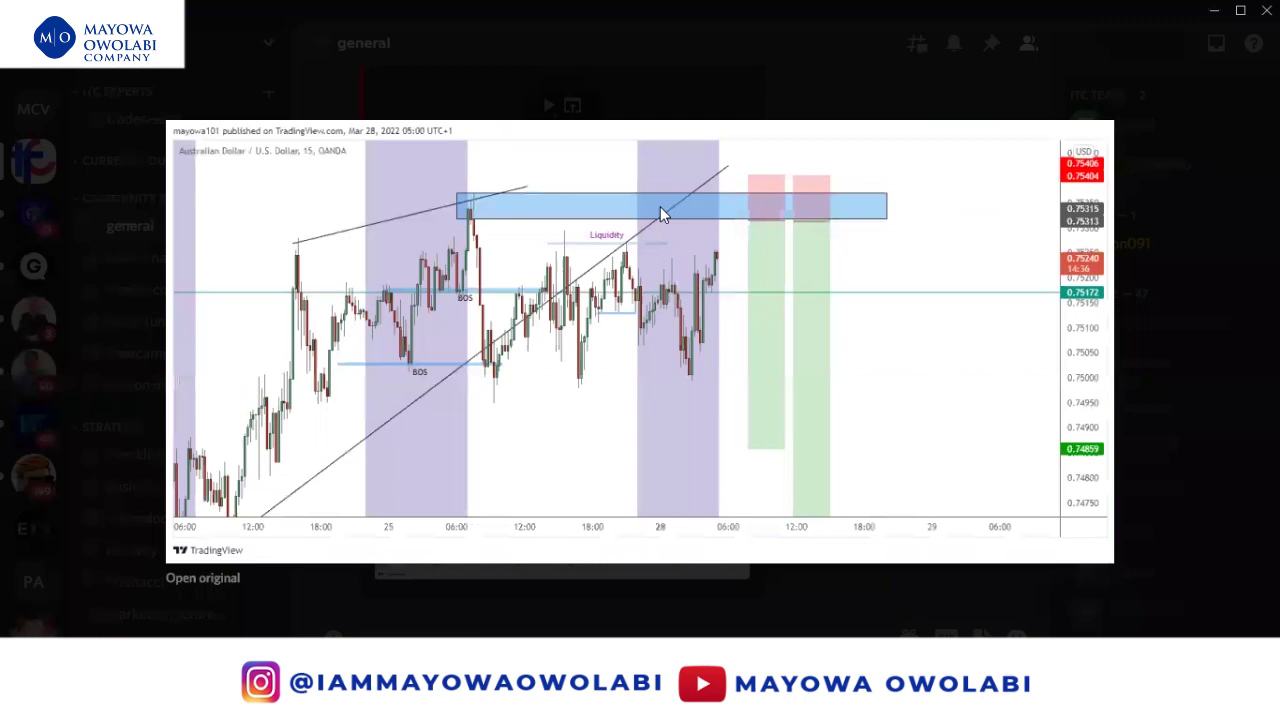
pyautogui.moveTo(455, 221); pyautogui.dragTo(485, 221)
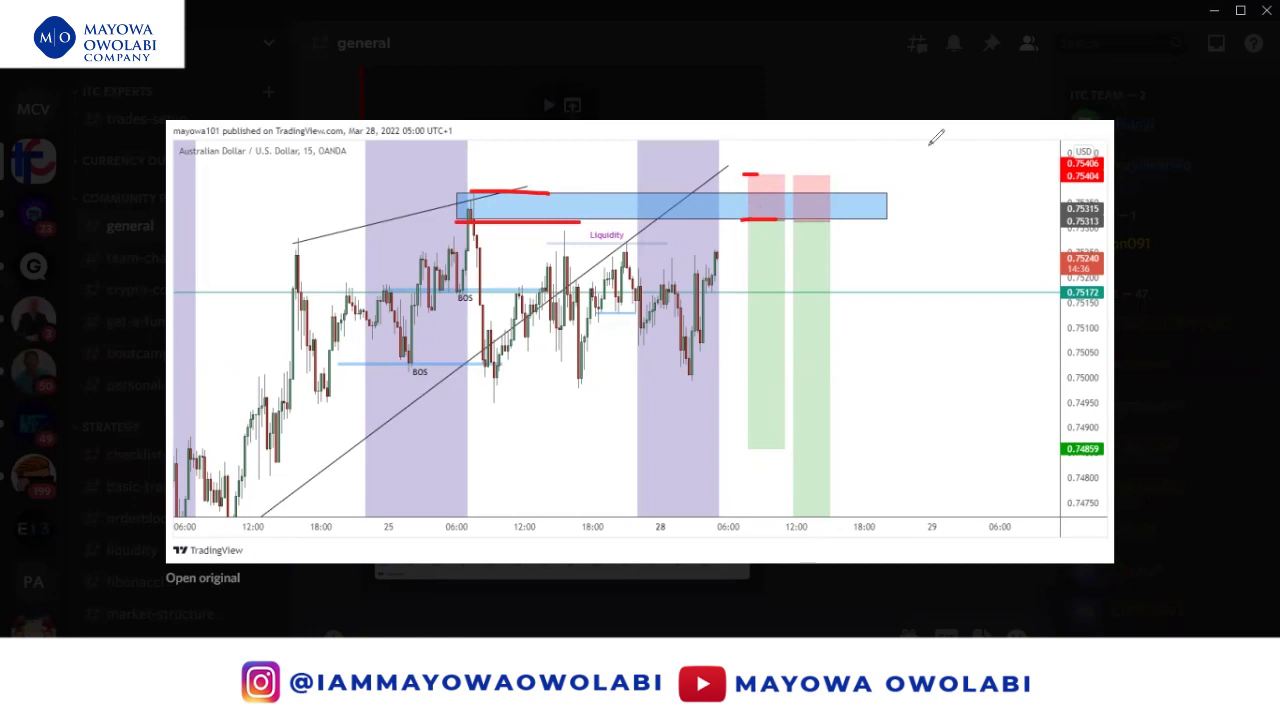
pyautogui.press('Escape')
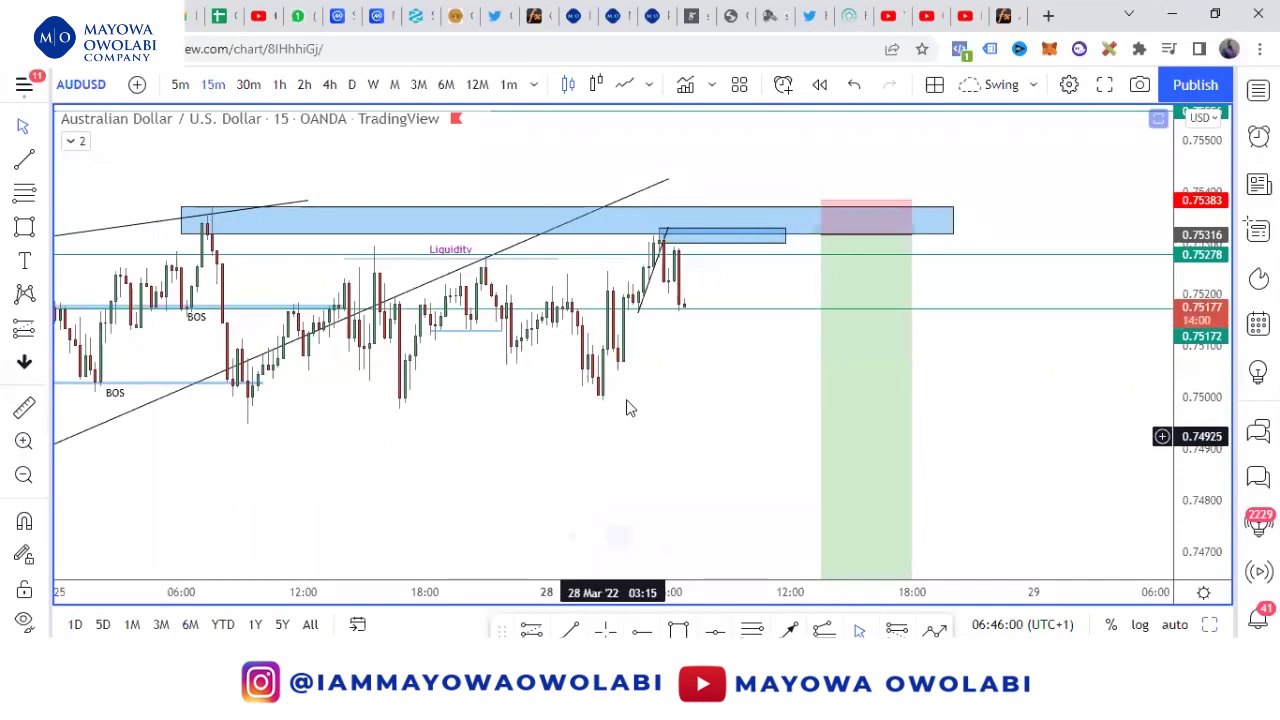
# - Examine the 15-minute AUDUSD price action below the supply zones in TradingView
pyautogui.moveTo(628, 408); pyautogui.dragTo(791, 406)
pyautogui.click(800, 238)
pyautogui.click(868, 411)
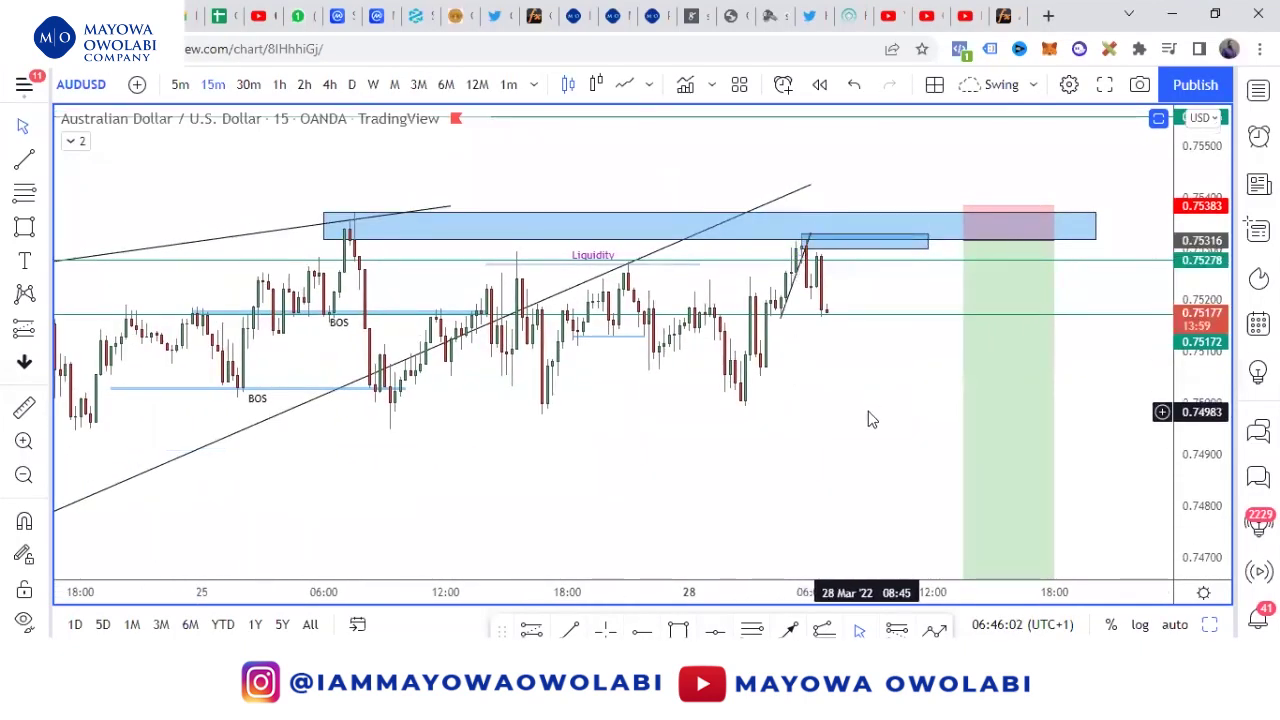
pyautogui.scroll(-2, 868, 411)
pyautogui.moveTo(1213, 440); pyautogui.dragTo(1214, 316)
pyautogui.moveTo(806, 422); pyautogui.dragTo(784, 387)
# - Switch AUDUSD to the daily timeframe and frame the latest rally with free space above it
pyautogui.click(352, 88)
pyautogui.moveTo(1180, 220); pyautogui.dragTo(1185, 580)
pyautogui.scroll(3, 914, 454)
pyautogui.moveTo(914, 407); pyautogui.dragTo(970, 318)
pyautogui.moveTo(1191, 262); pyautogui.dragTo(1190, 495)
pyautogui.moveTo(767, 422); pyautogui.dragTo(695, 317)
pyautogui.scroll(5, 740, 351)
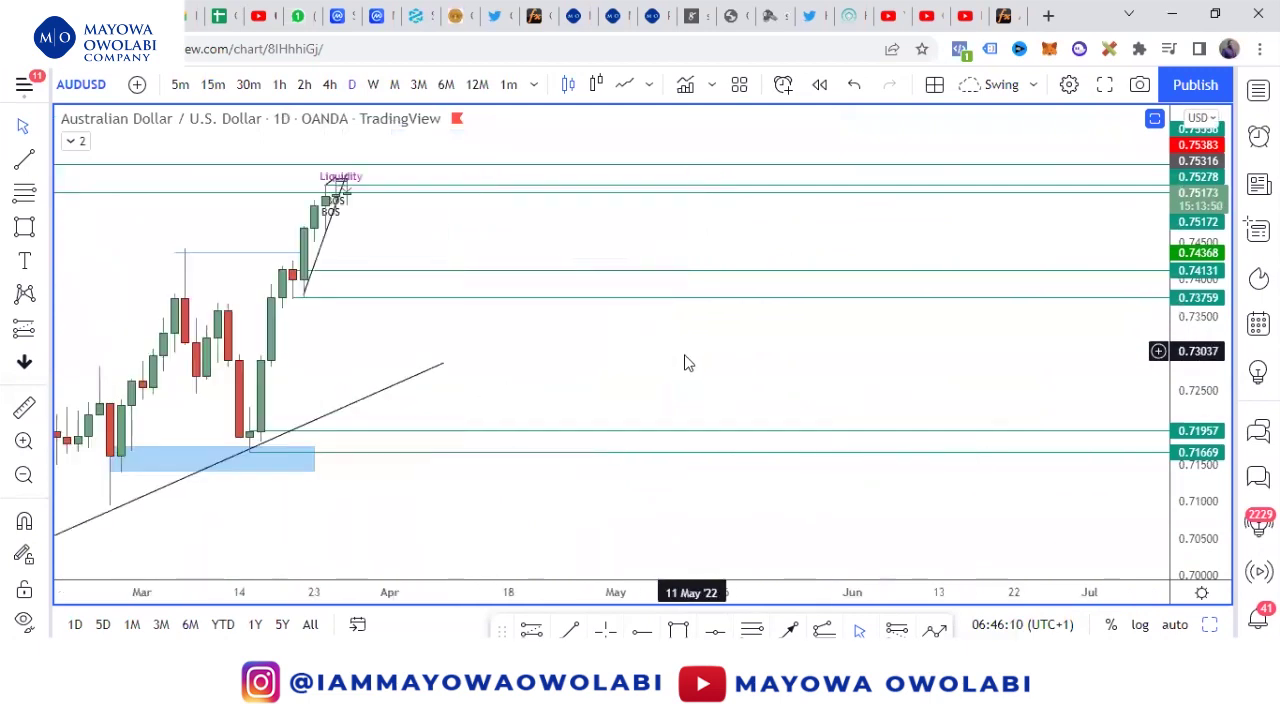
pyautogui.moveTo(630, 360); pyautogui.dragTo(812, 524)
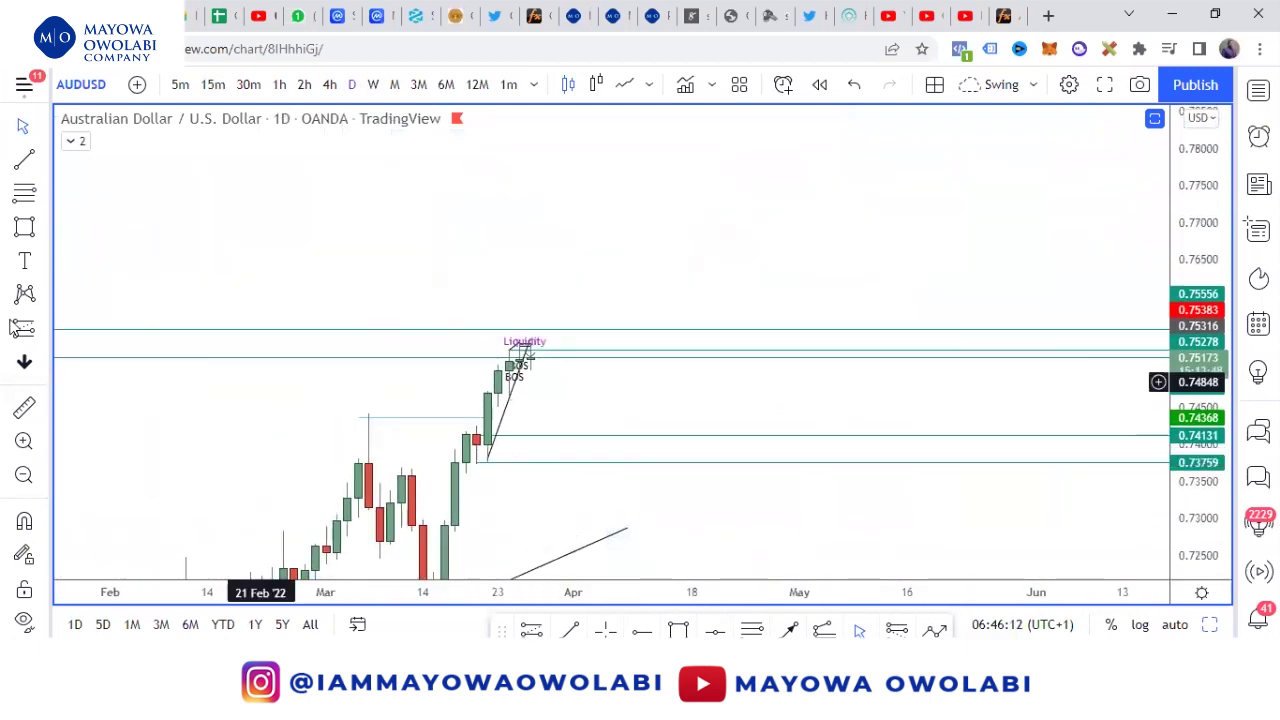
# - Draw an upward arrow on the daily chart from about 0.74050 at 1 April 2022 to about 0.779
pyautogui.click(42, 165)
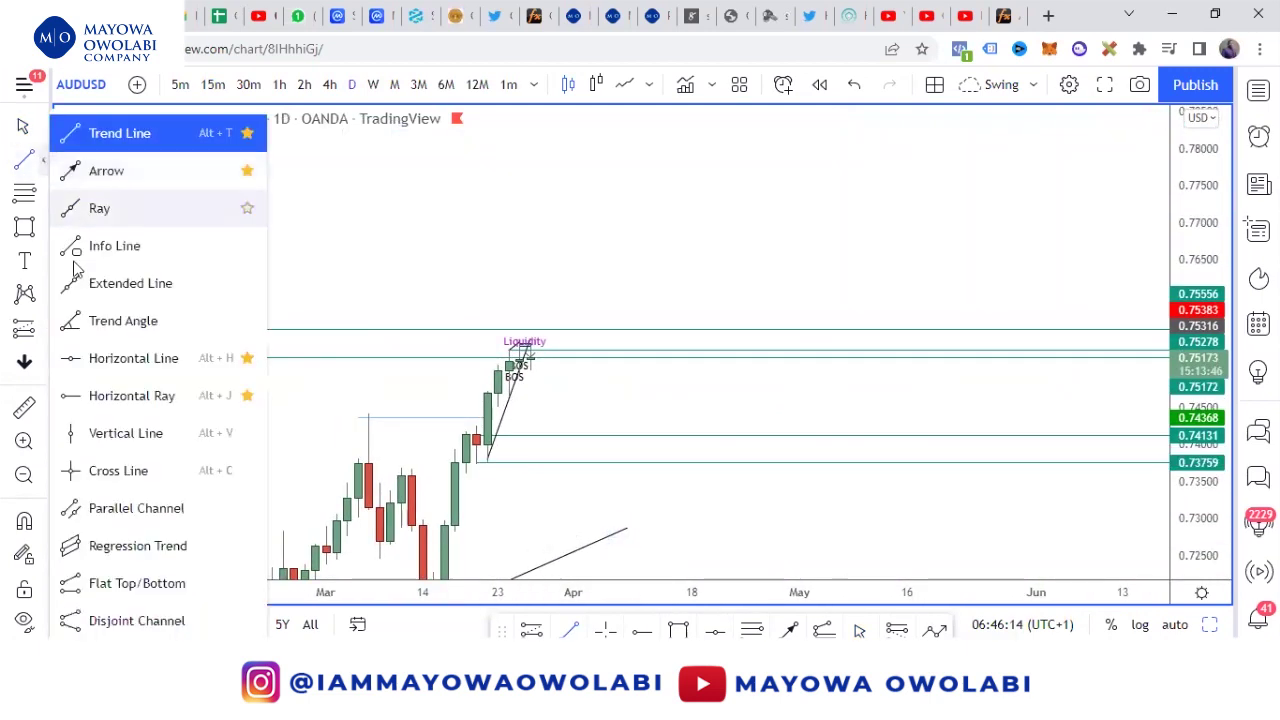
pyautogui.click(574, 444)
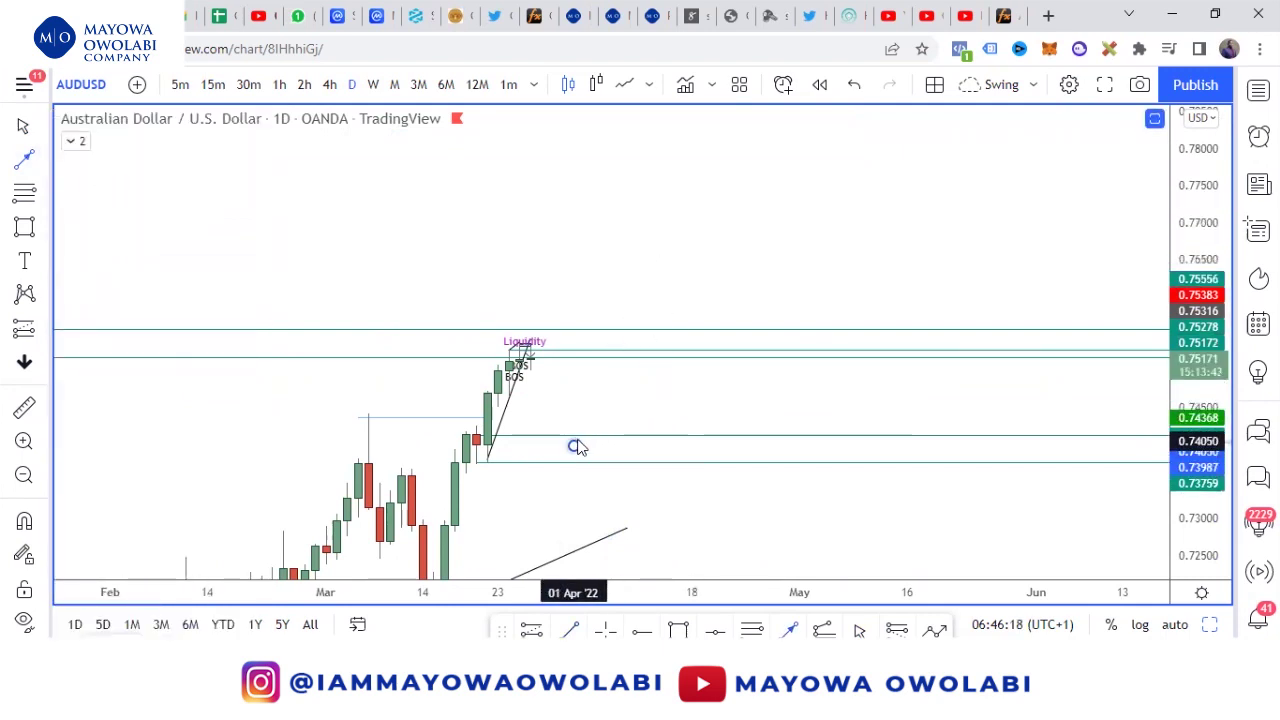
pyautogui.click(637, 155)
pyautogui.scroll(-3, 1000, 210)
pyautogui.moveTo(1207, 220); pyautogui.dragTo(1205, 430)
pyautogui.scroll(-4, 1112, 400)
pyautogui.moveTo(1034, 283); pyautogui.dragTo(803, 403)
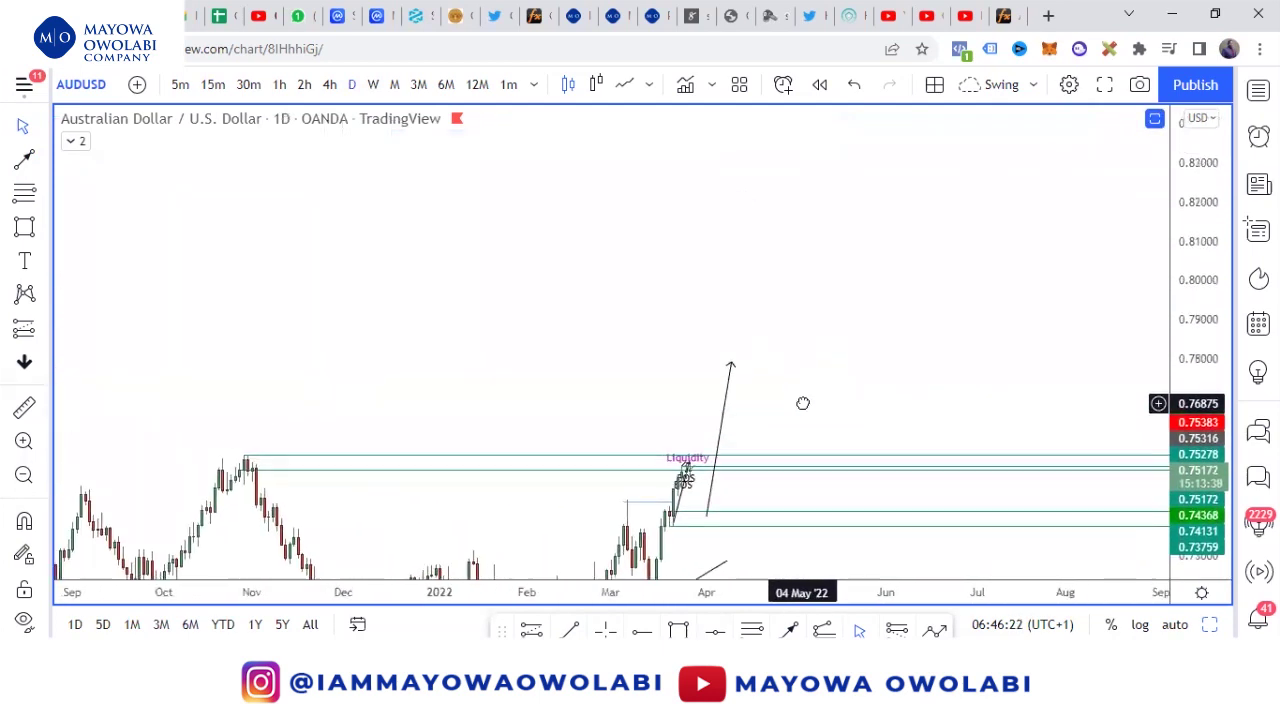
# - Switch AUDUSD to the monthly timeframe and frame the candles around the 2021 highs
pyautogui.click(394, 85)
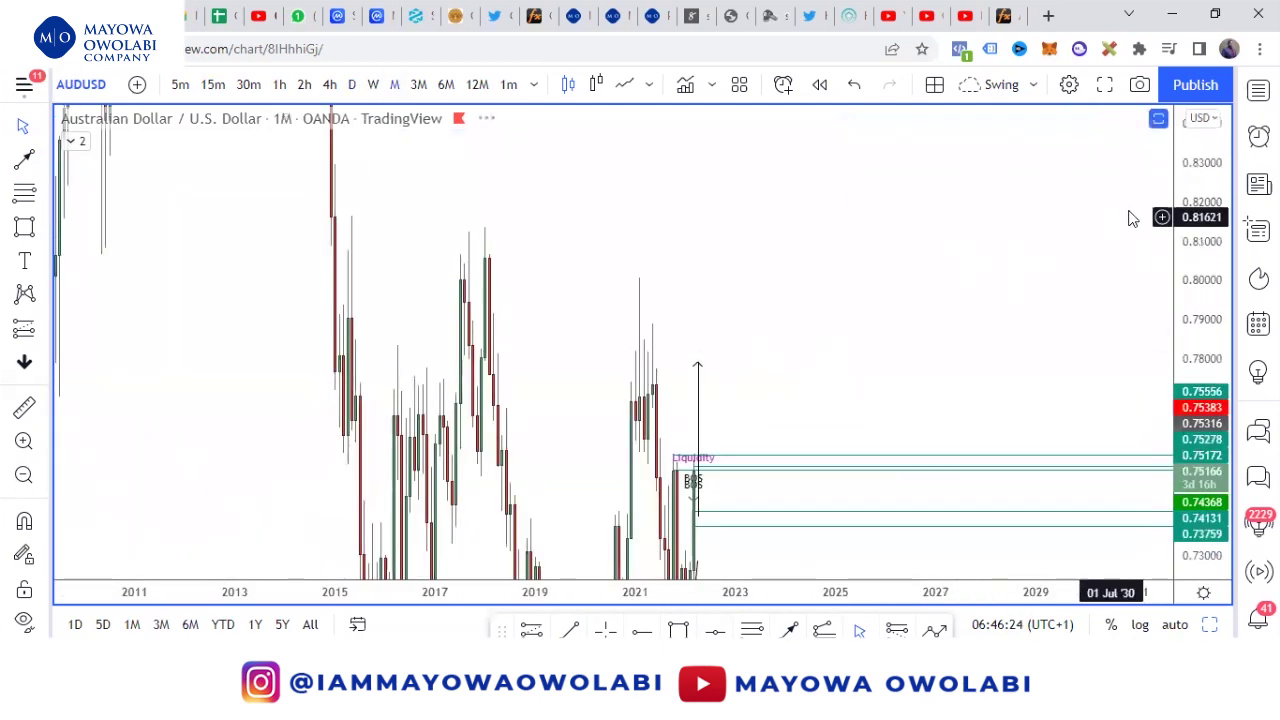
pyautogui.moveTo(1205, 197); pyautogui.dragTo(1205, 350)
pyautogui.scroll(4, 949, 314)
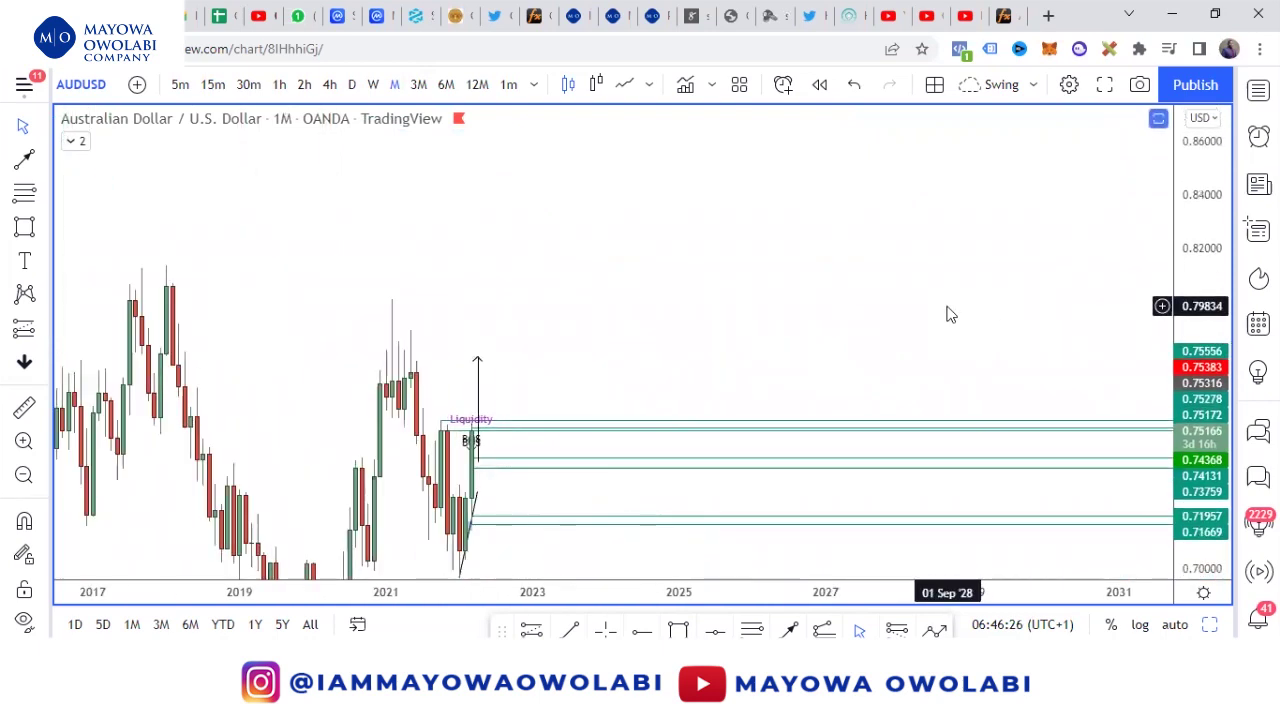
pyautogui.moveTo(704, 289); pyautogui.dragTo(812, 246)
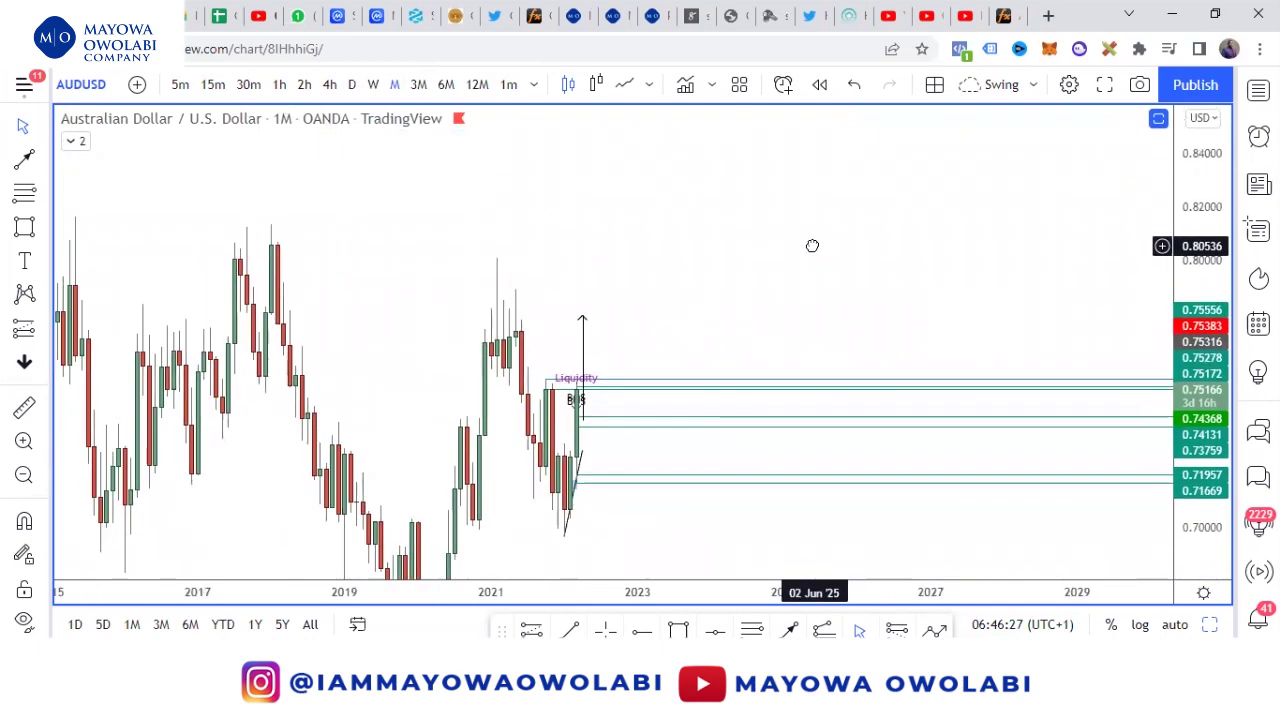
# - Place a horizontal ray at 0.77096 starting from the mid-2021 monthly candles
pyautogui.click(680, 388)
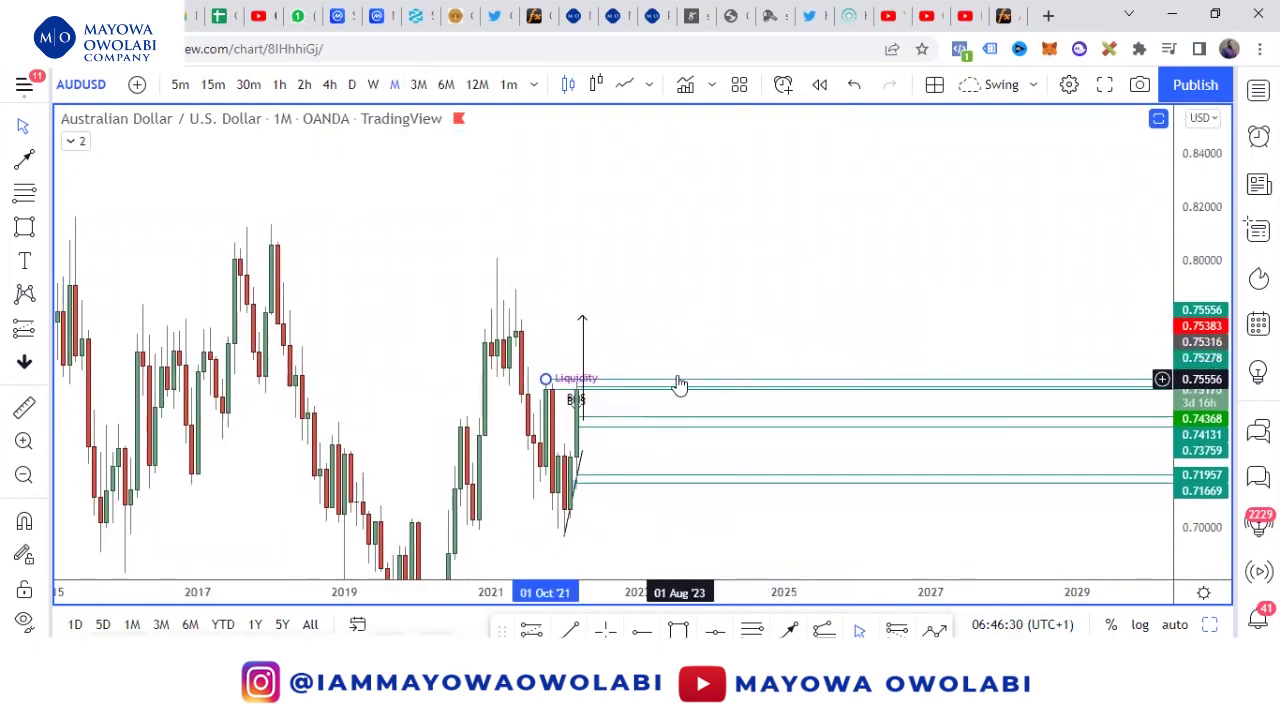
pyautogui.click(43, 158)
pyautogui.click(100, 391)
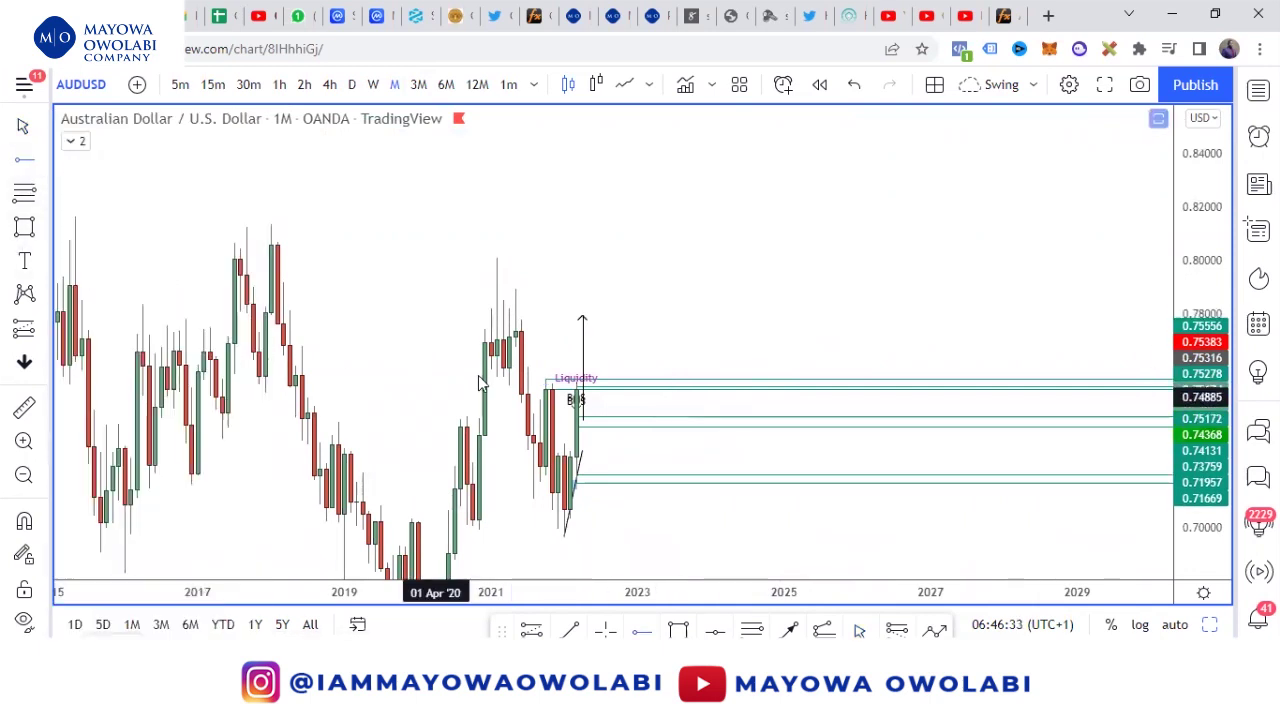
pyautogui.click(521, 337)
pyautogui.moveTo(869, 246); pyautogui.dragTo(1014, 285)
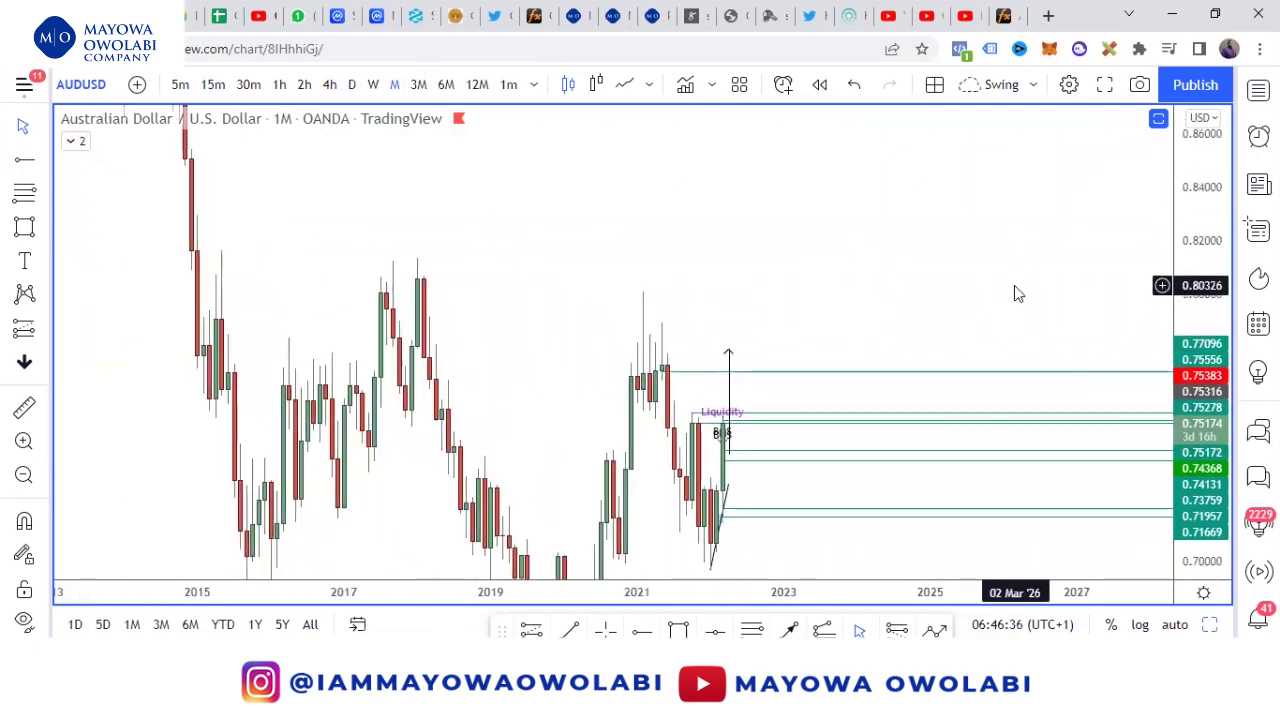
# - Place a horizontal ray at 0.92771 starting from the 2014 monthly highs
pyautogui.scroll(-1, 1014, 285)
pyautogui.moveTo(1194, 234); pyautogui.dragTo(1190, 484)
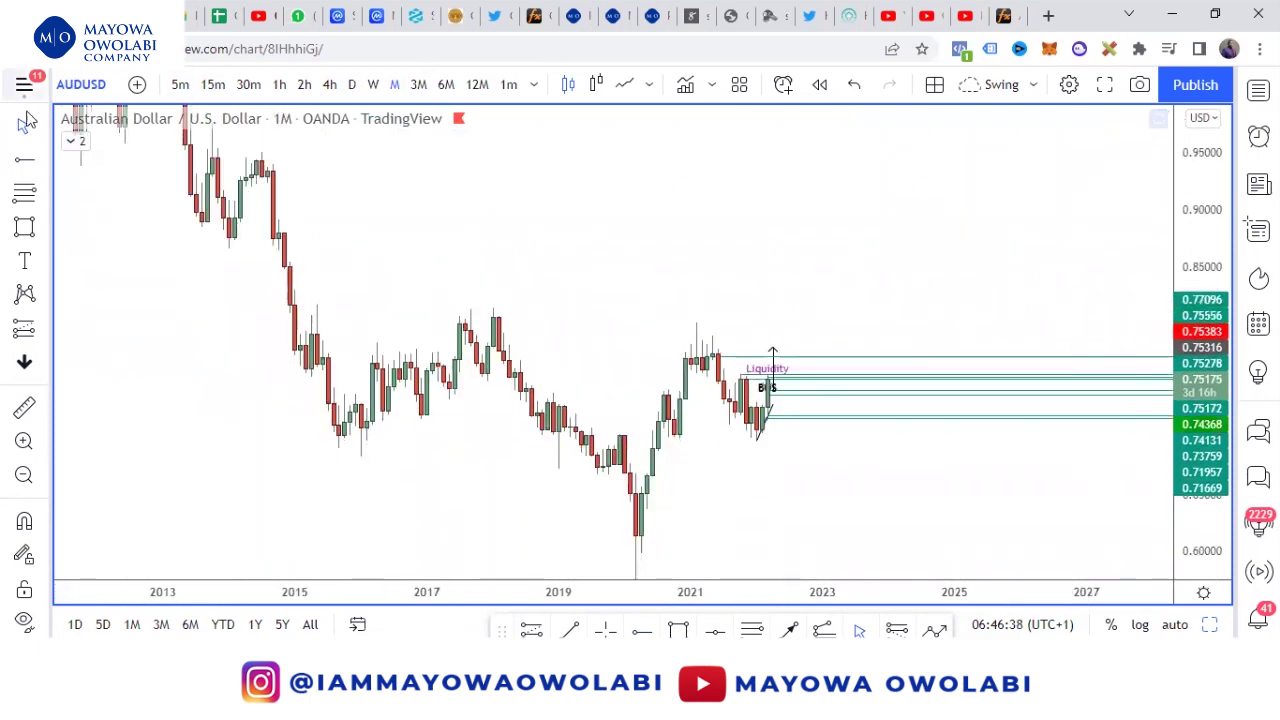
pyautogui.click(24, 160)
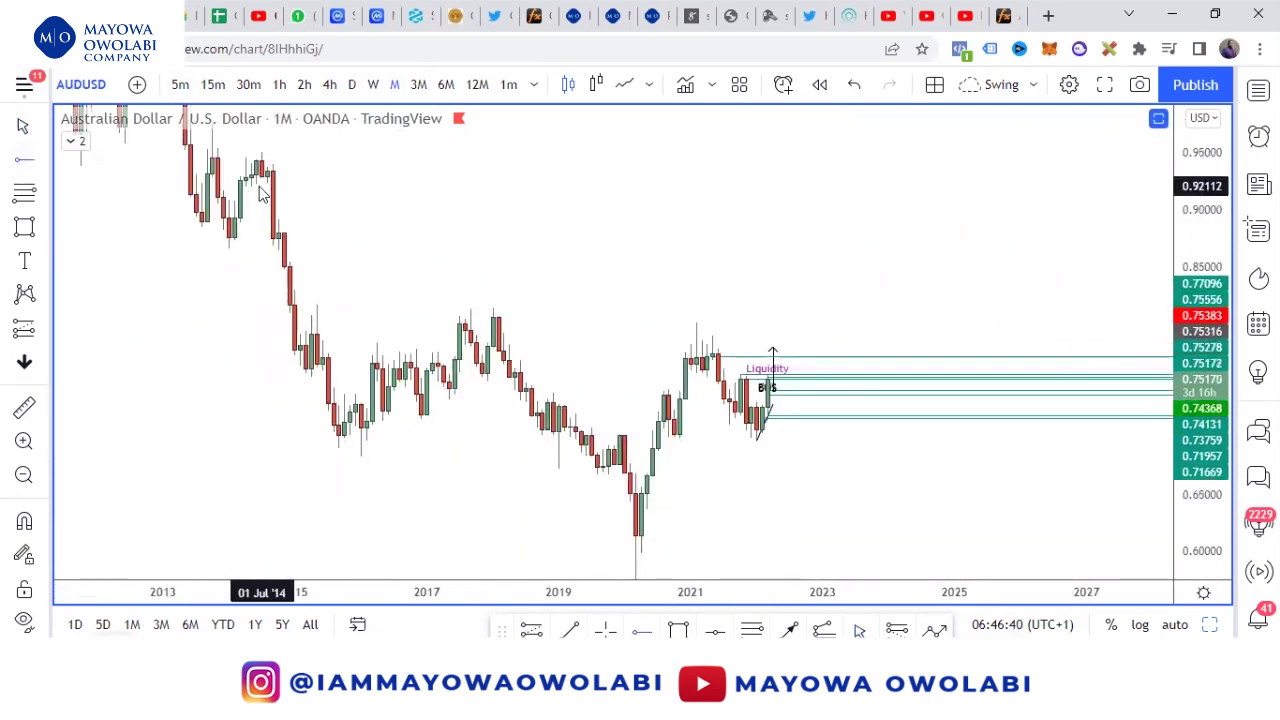
pyautogui.click(261, 178)
pyautogui.moveTo(800, 275); pyautogui.dragTo(814, 449)
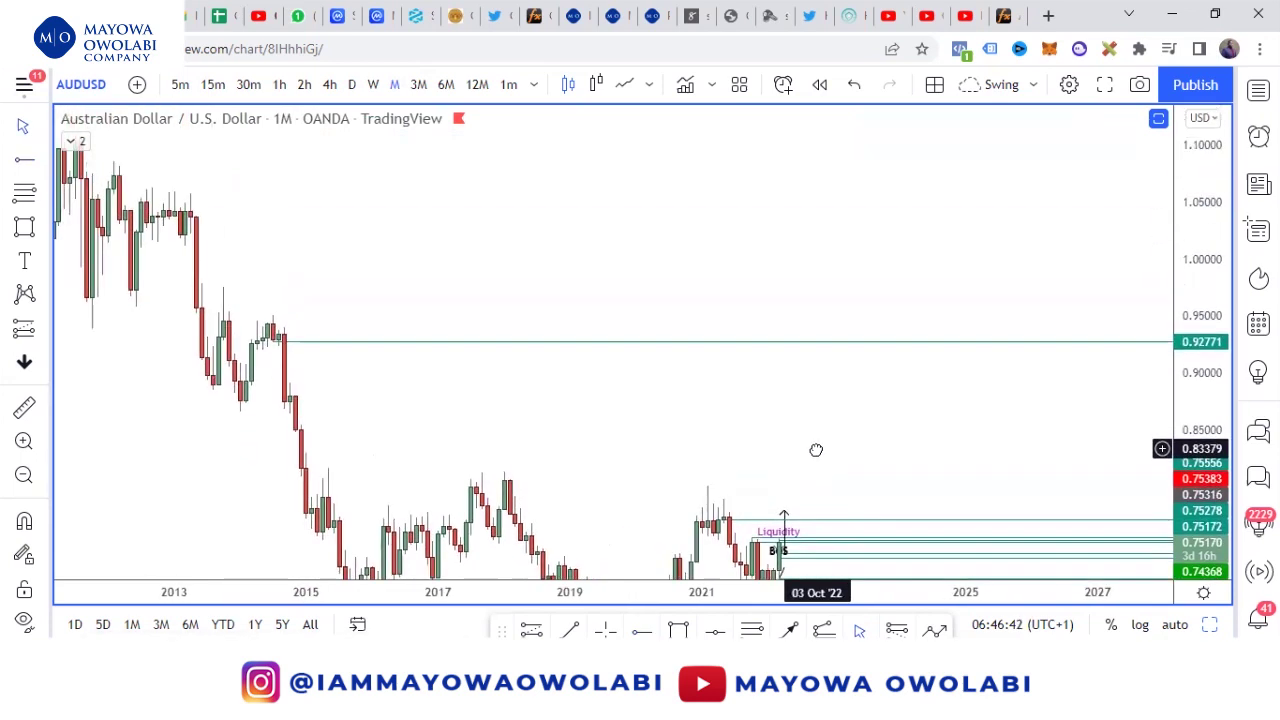
# - Place a horizontal ray at 1.03893 from the April 2013 candle and return to the recent monthly candles
pyautogui.scroll(-3, 814, 423)
pyautogui.scroll(-1, 812, 425)
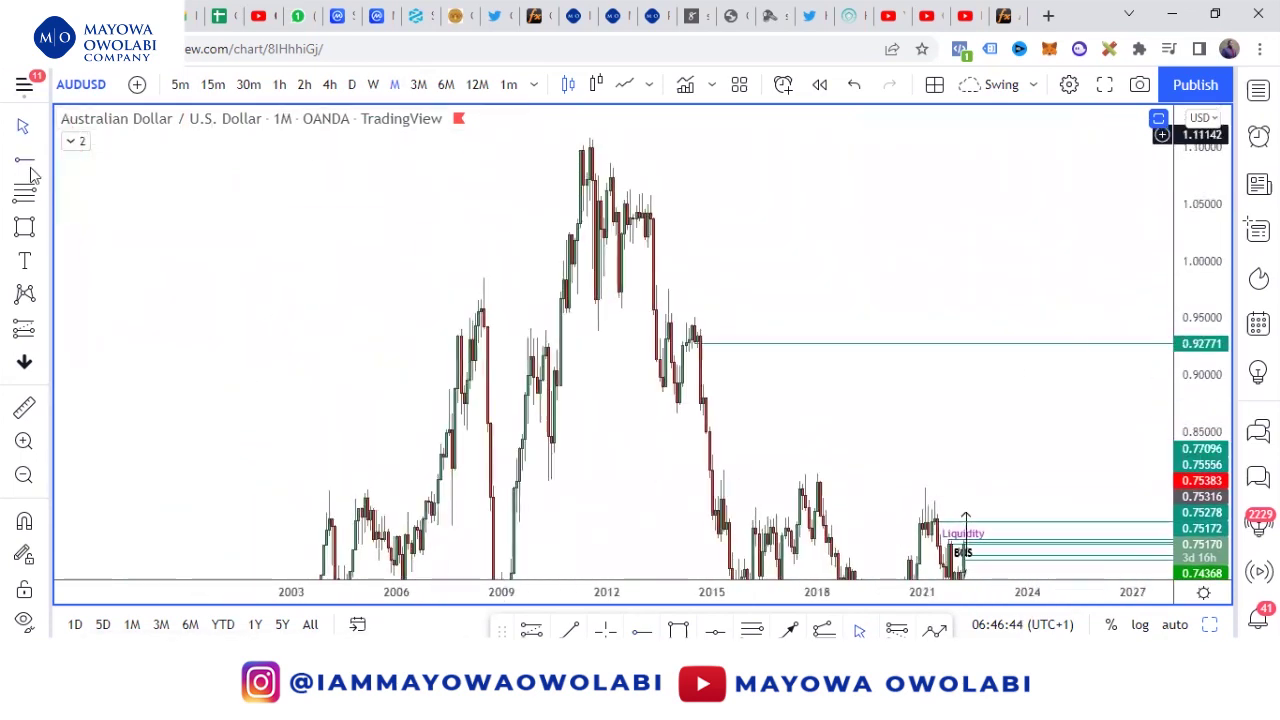
pyautogui.click(656, 216)
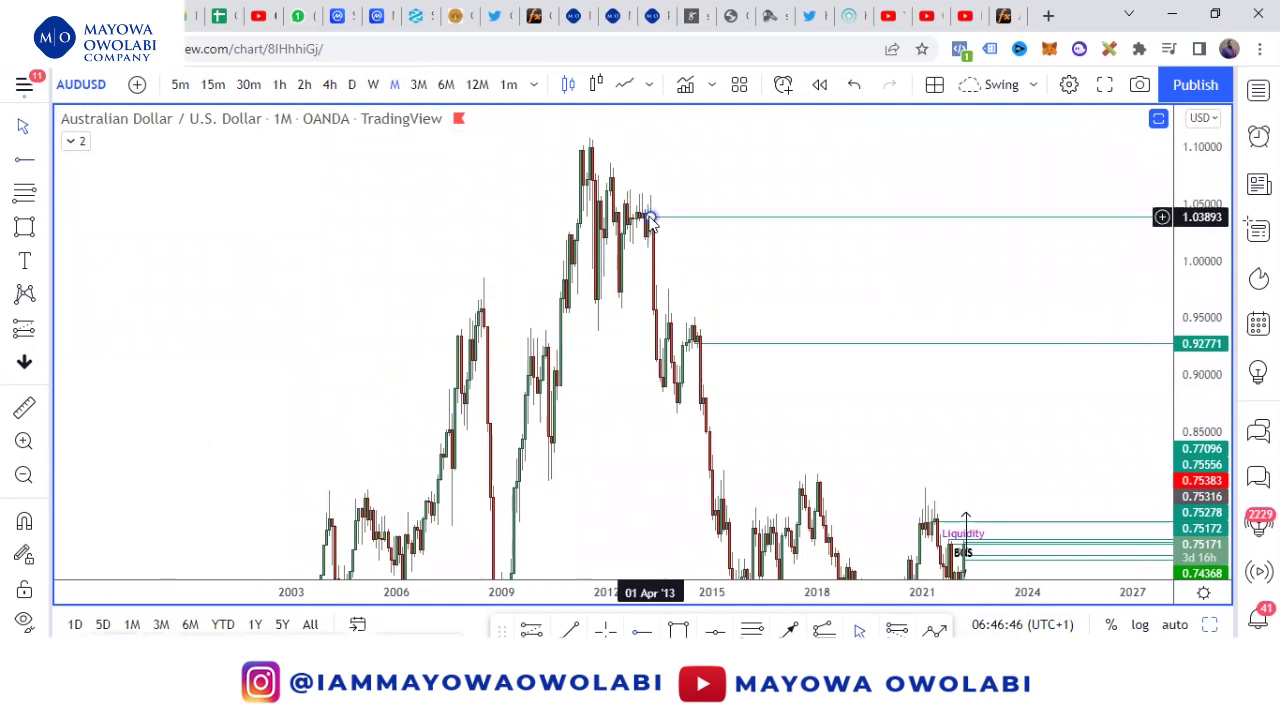
pyautogui.scroll(5, 814, 331)
pyautogui.moveTo(675, 389); pyautogui.dragTo(856, 216)
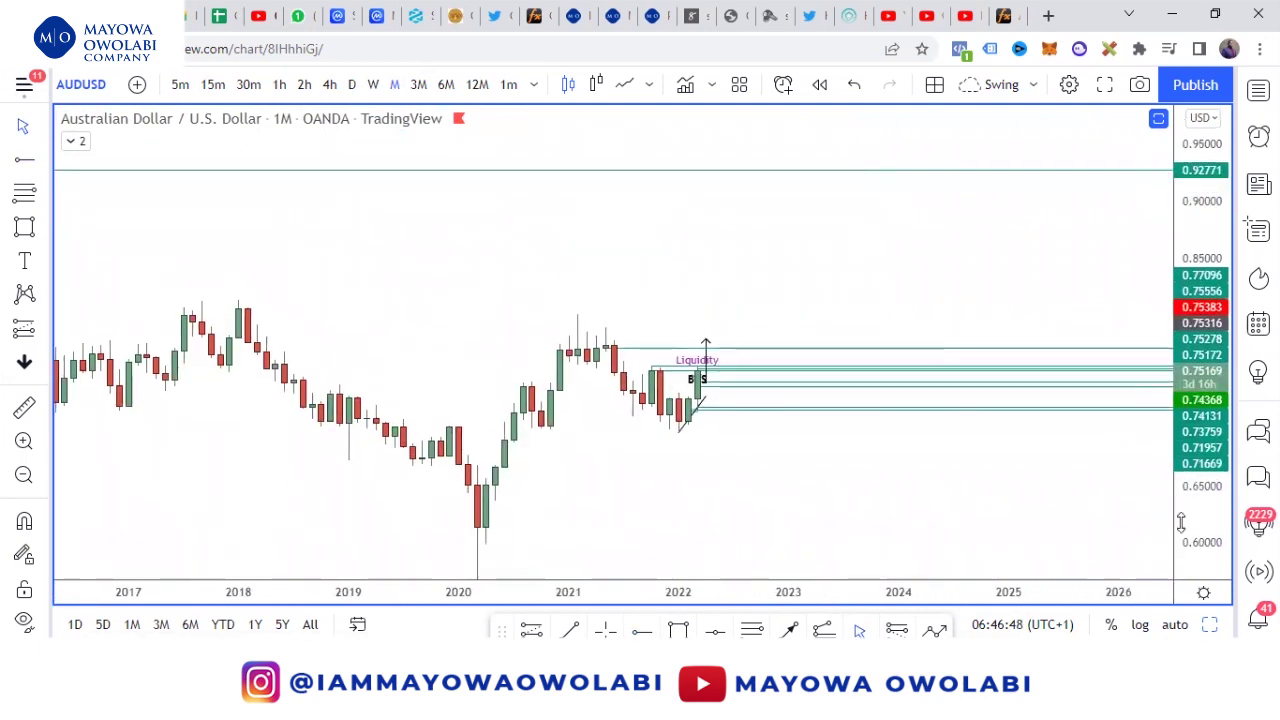
pyautogui.moveTo(1180, 523); pyautogui.dragTo(1180, 131)
pyautogui.moveTo(945, 272); pyautogui.dragTo(1012, 131)
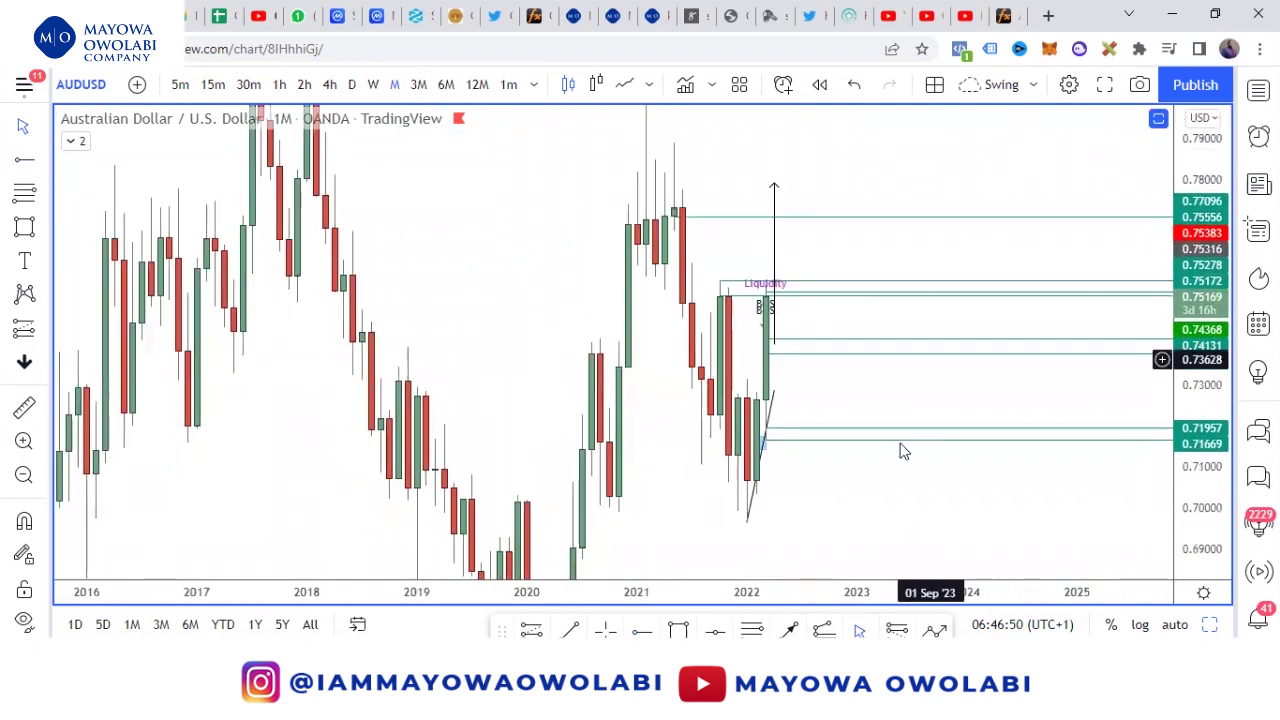
# - Switch AUDUSD to the daily timeframe and measure the price range from the 0.74131 level up to the 0.77096 level
pyautogui.moveTo(886, 514); pyautogui.dragTo(822, 408)
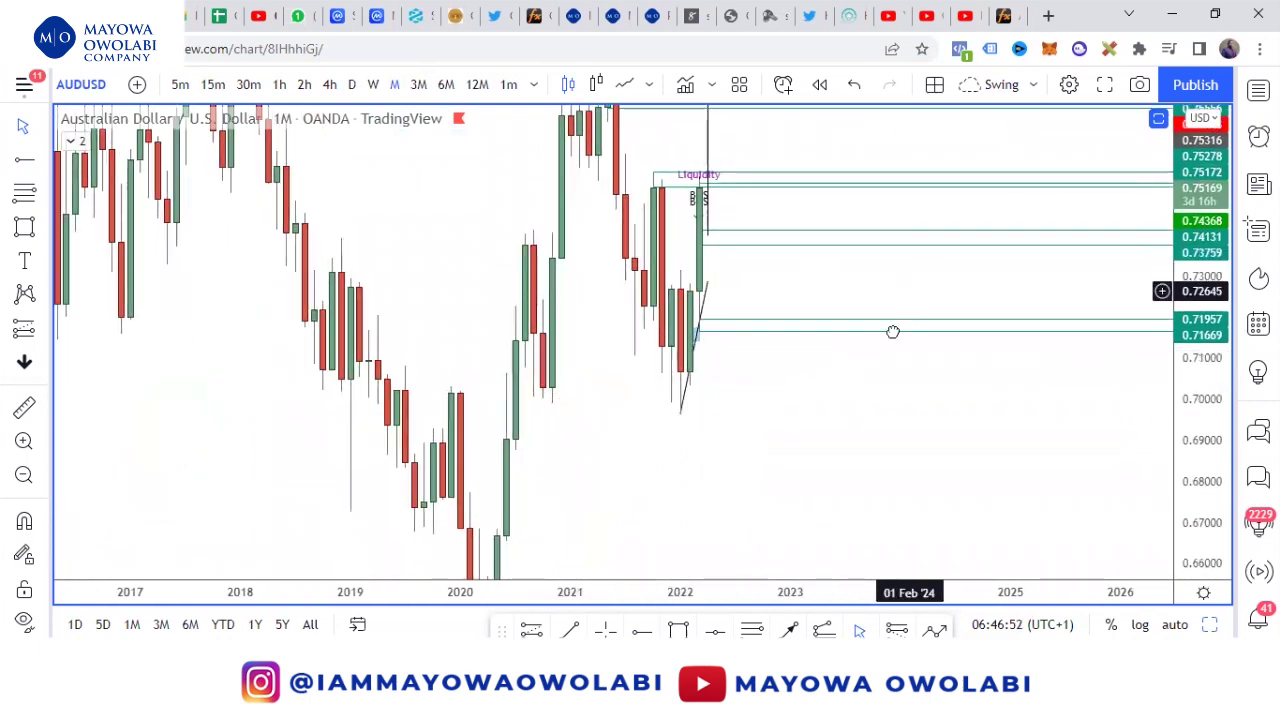
pyautogui.moveTo(891, 334); pyautogui.dragTo(845, 453)
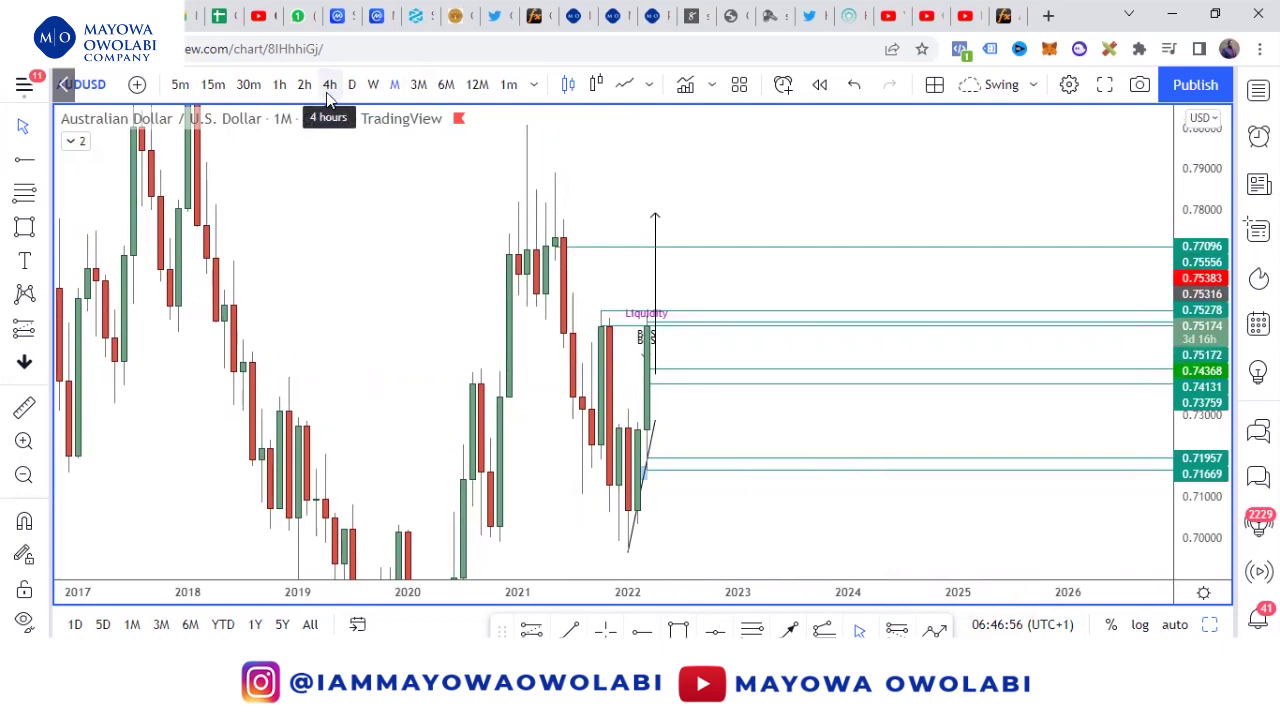
pyautogui.click(351, 86)
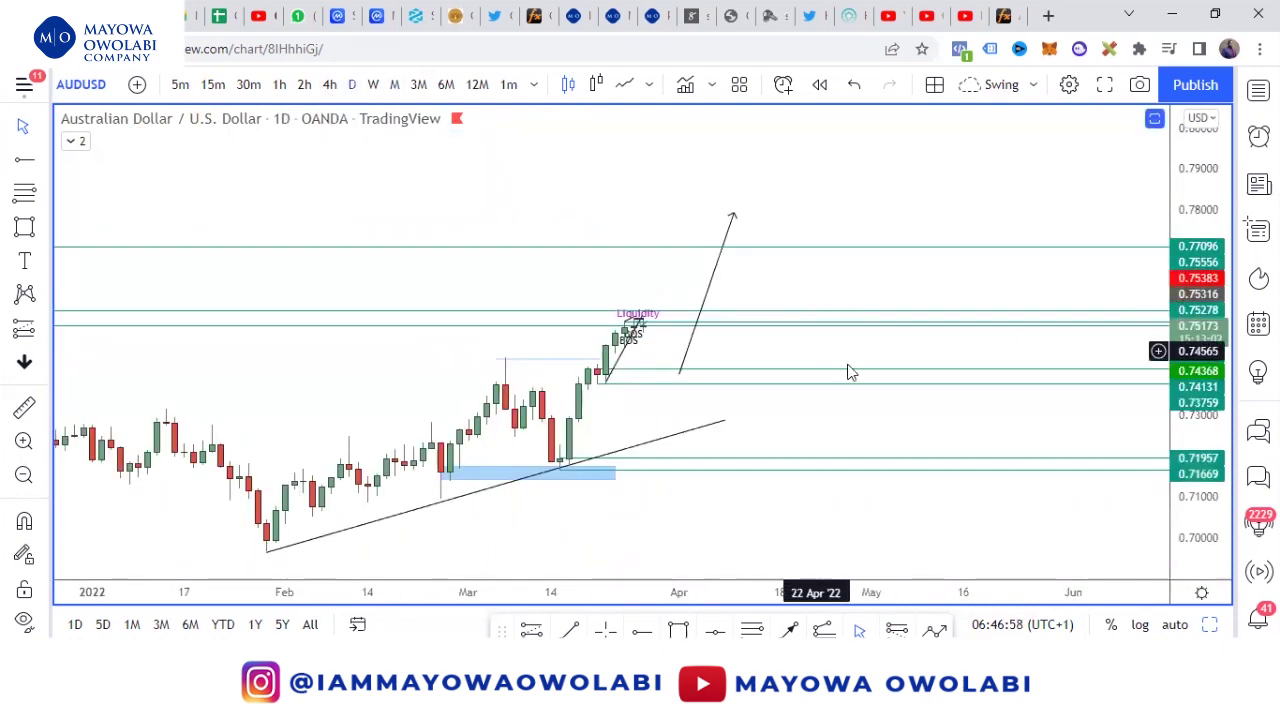
pyautogui.moveTo(1189, 503); pyautogui.dragTo(1203, 450)
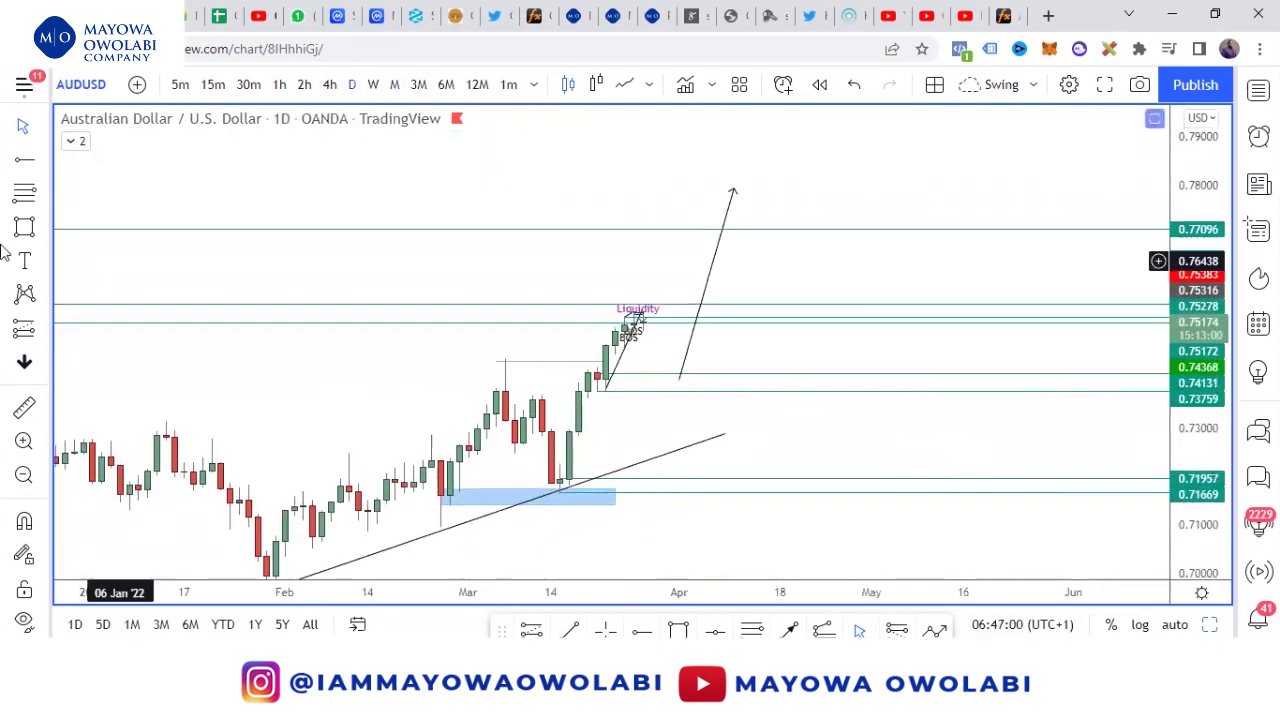
pyautogui.click(24, 408)
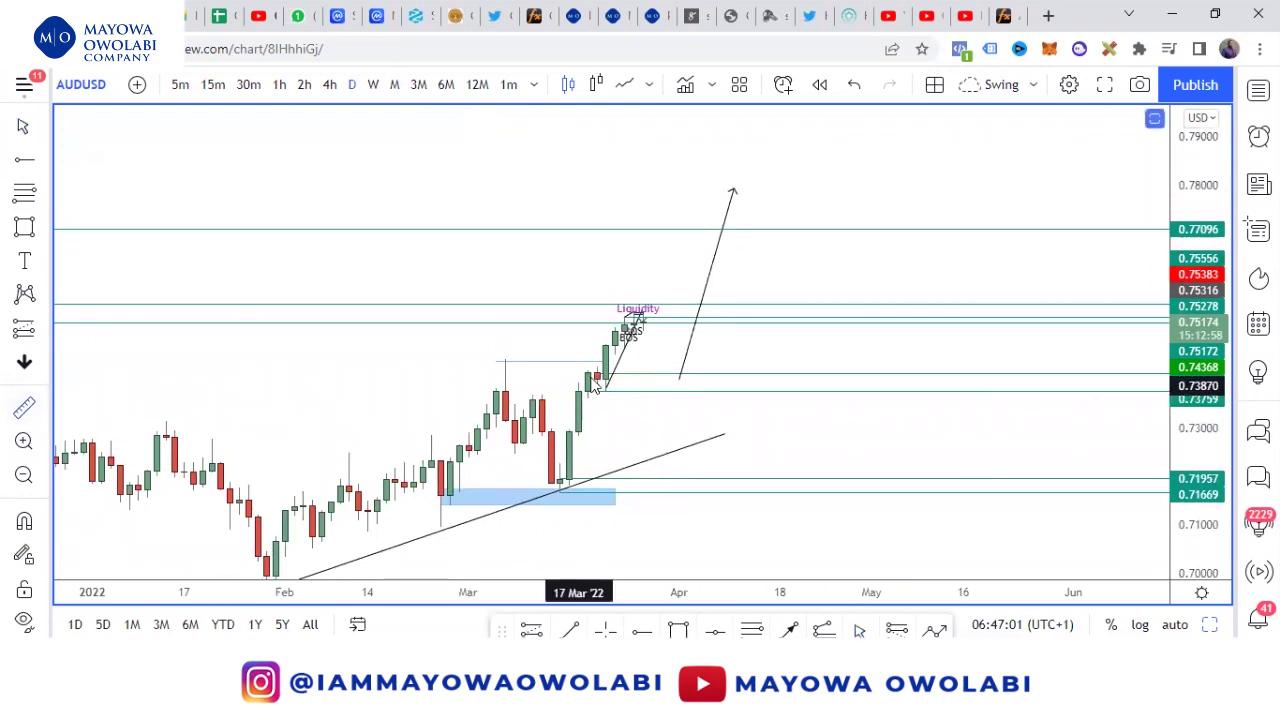
pyautogui.click(708, 375)
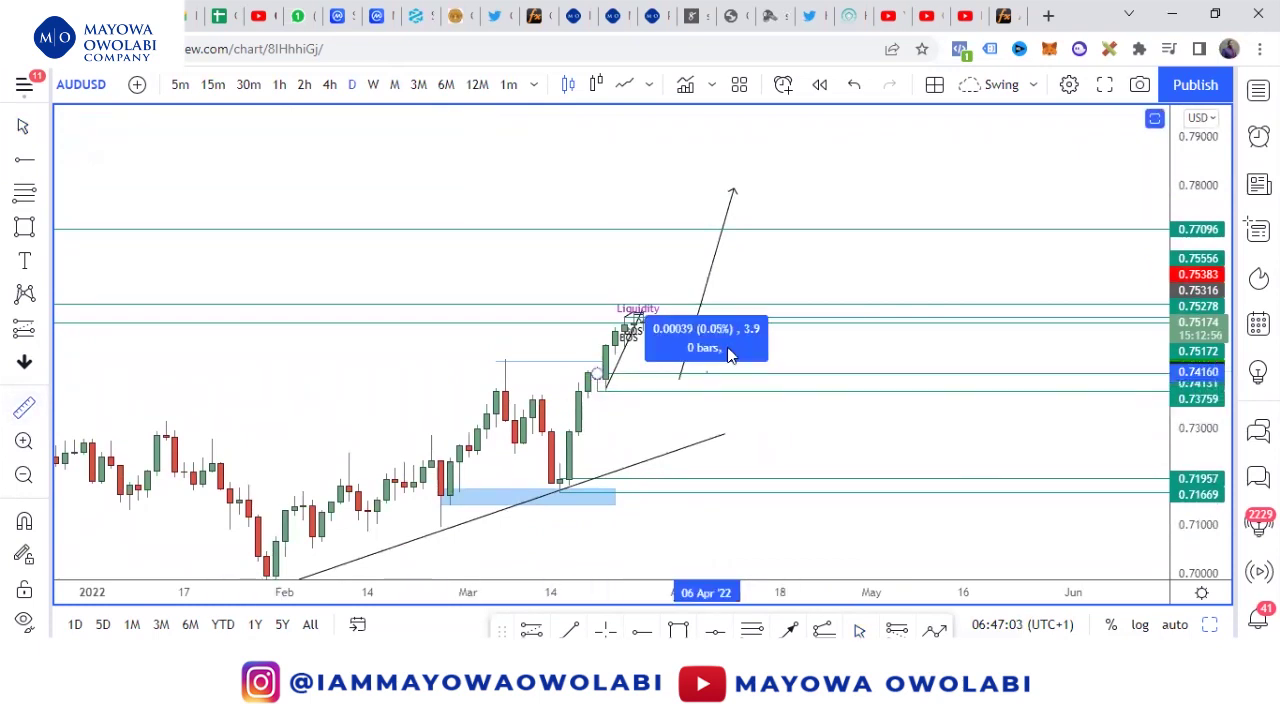
pyautogui.click(776, 229)
pyautogui.click(829, 281)
# - Sketch a freehand red pullback pattern into the zone between 0.74131 and 0.73759, mark the zone's height, and erase the sketch
pyautogui.scroll(3, 827, 284)
pyautogui.scroll(2, 1130, 510)
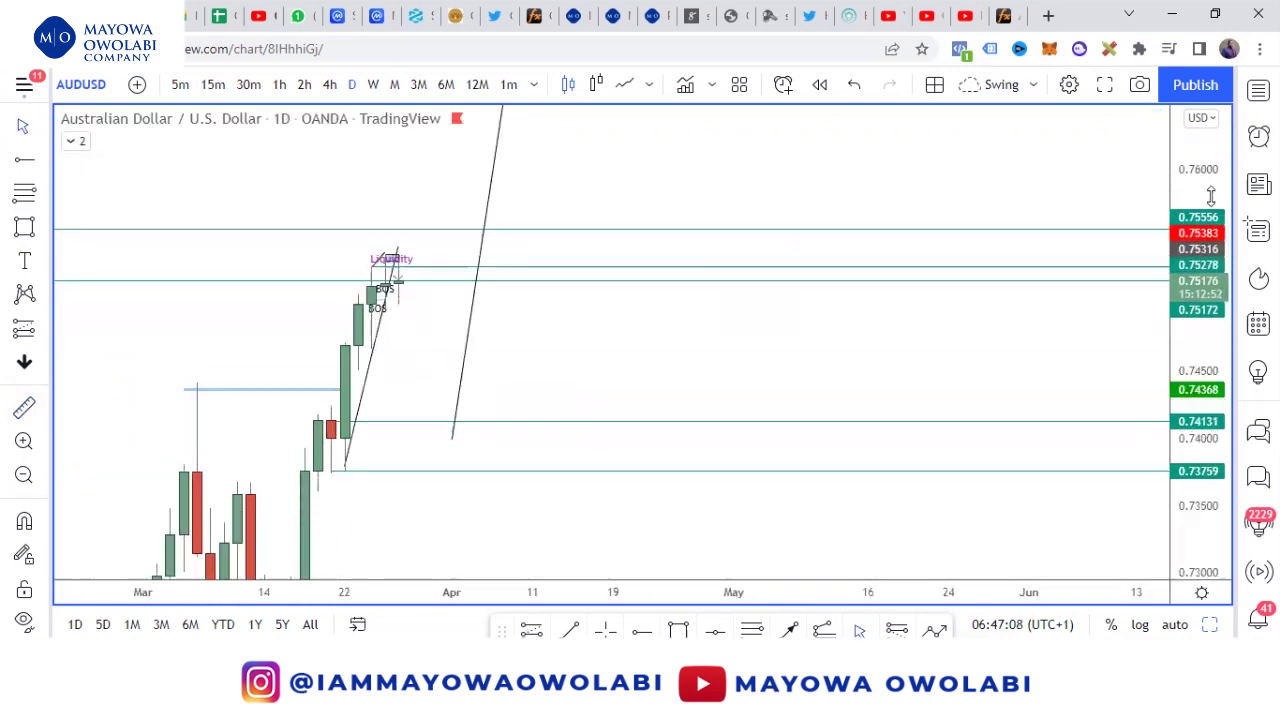
pyautogui.moveTo(624, 318); pyautogui.dragTo(1039, 390)
pyautogui.moveTo(948, 456); pyautogui.dragTo(907, 354)
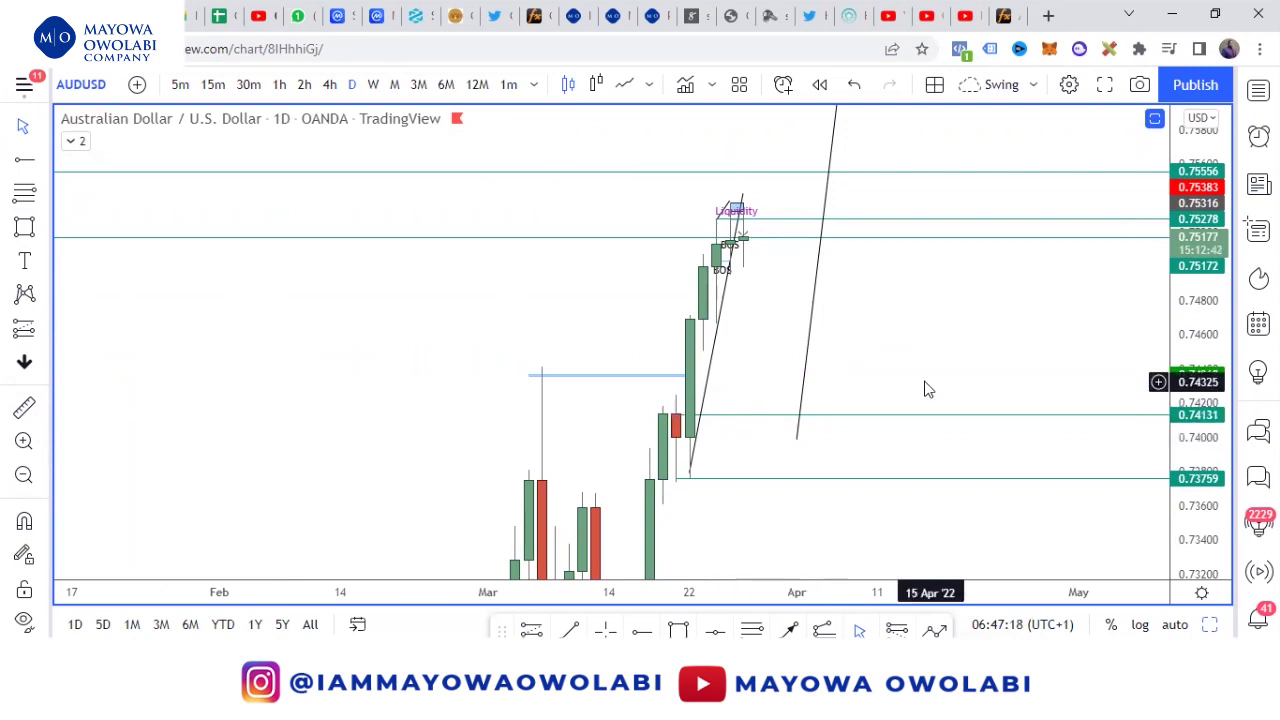
pyautogui.moveTo(923, 386); pyautogui.dragTo(763, 383)
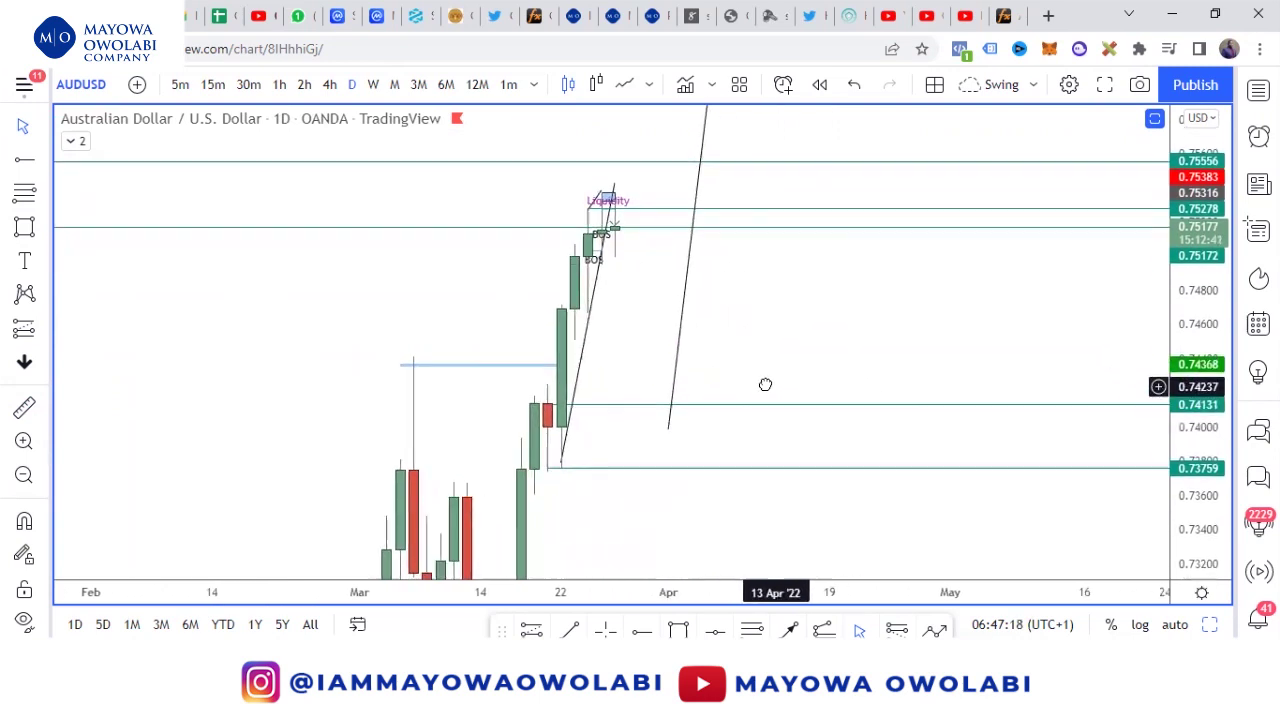
pyautogui.click(585, 134)
pyautogui.moveTo(619, 341); pyautogui.dragTo(662, 362)
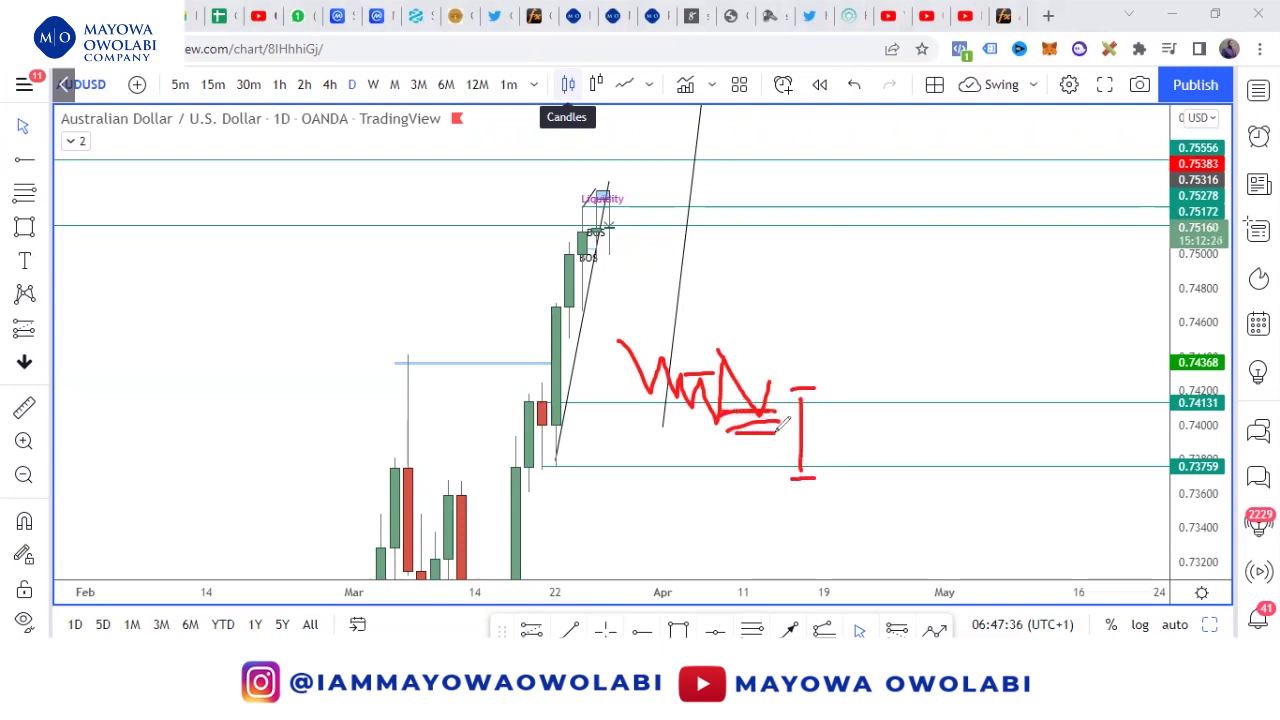
pyautogui.click(781, 122)
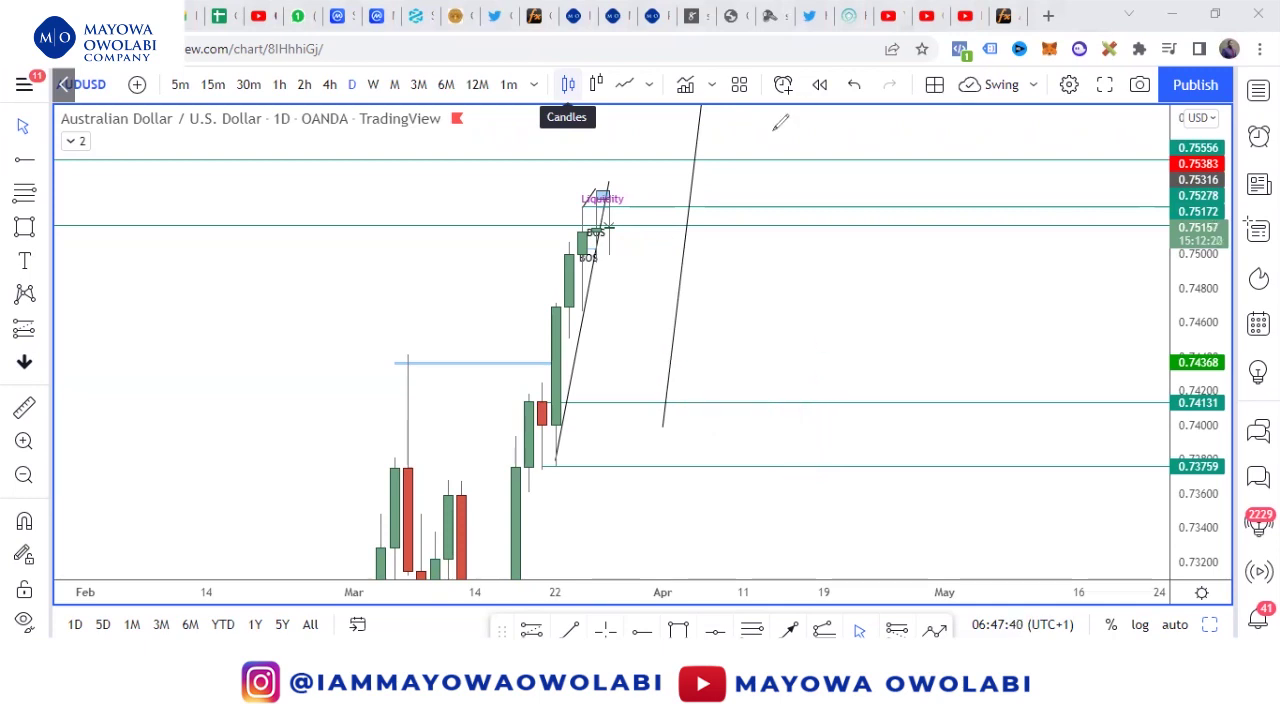
pyautogui.press('Escape')
# - Shorten the upward projection arrow so its tip ends at the 0.77096 level
pyautogui.moveTo(806, 320); pyautogui.dragTo(783, 481)
pyautogui.moveTo(1206, 214); pyautogui.dragTo(1202, 465)
pyautogui.moveTo(917, 335); pyautogui.dragTo(900, 416)
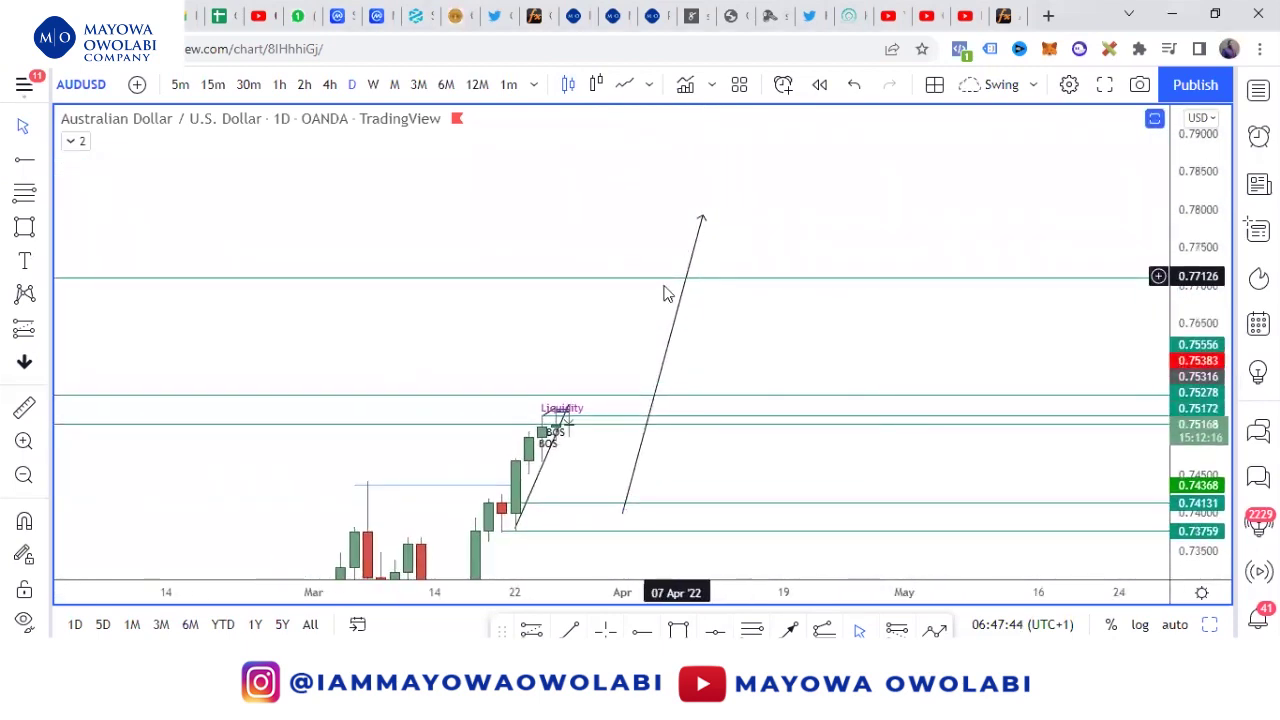
pyautogui.moveTo(703, 220); pyautogui.dragTo(690, 277)
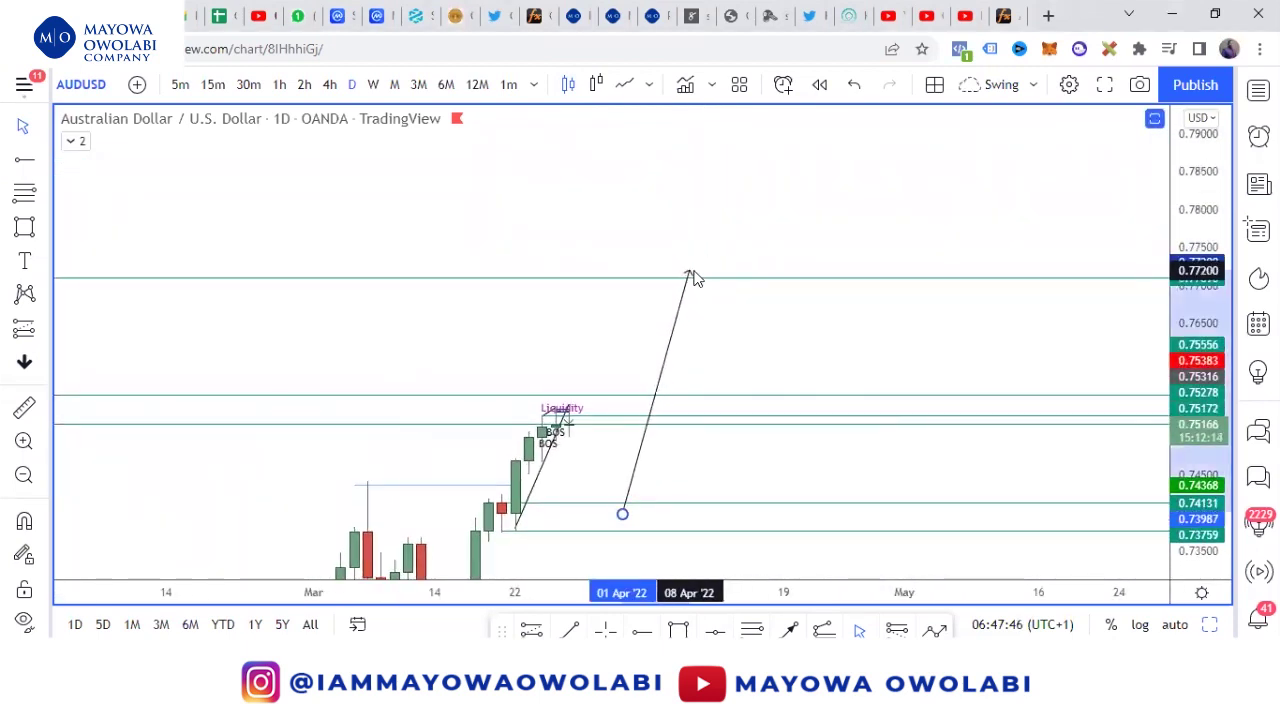
pyautogui.click(891, 298)
pyautogui.moveTo(891, 298); pyautogui.dragTo(977, 230)
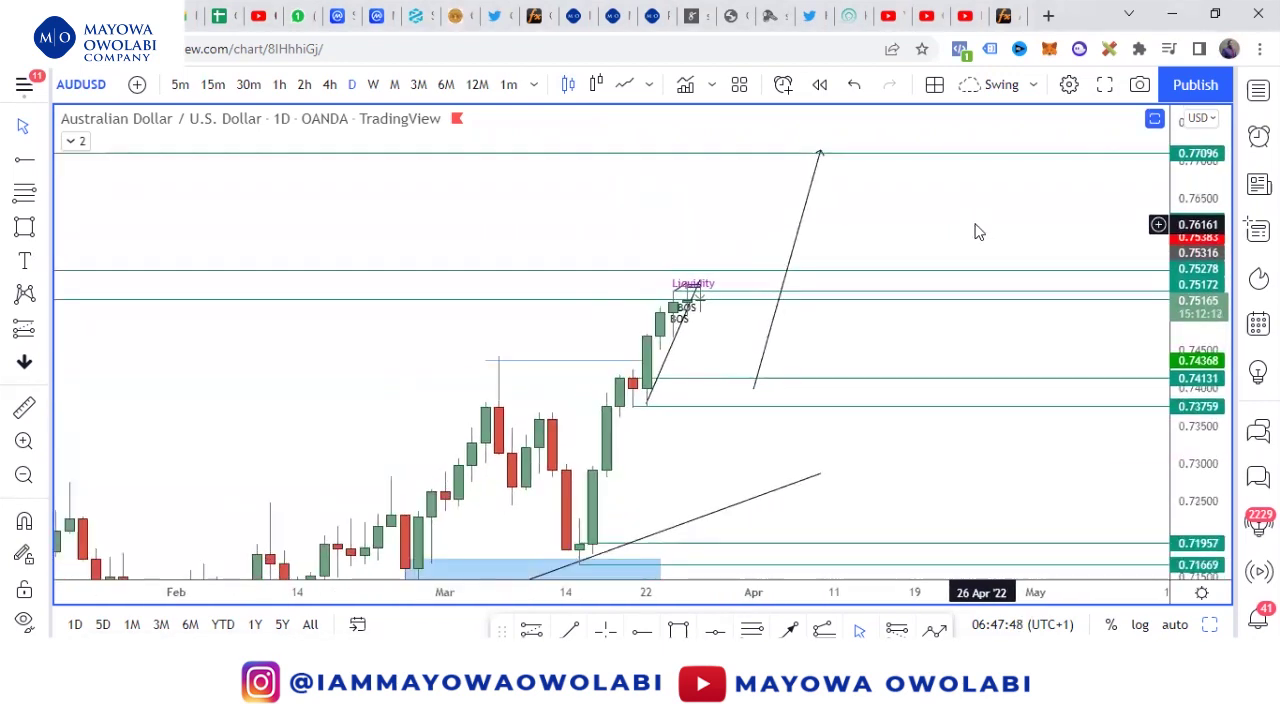
# - Switch AUDUSD to the 15-minute timeframe and frame the supply zone together with the short position
pyautogui.click(196, 88)
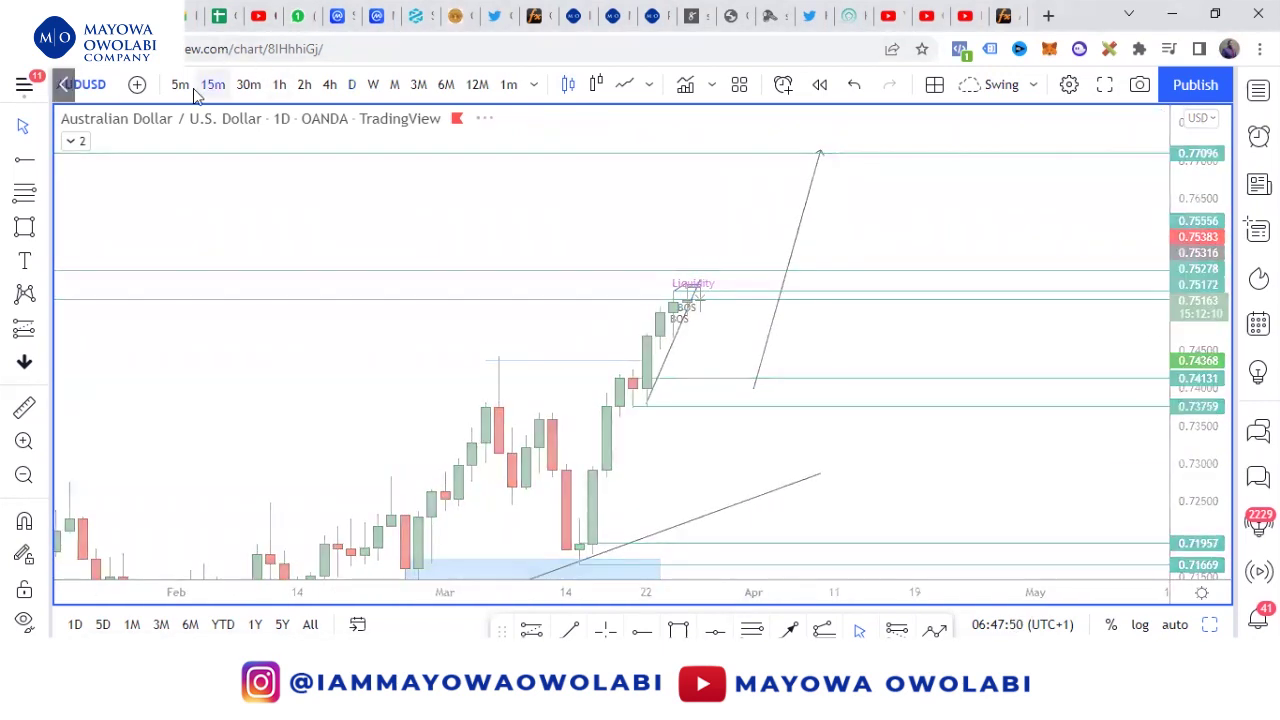
pyautogui.moveTo(1198, 562); pyautogui.dragTo(1188, 120)
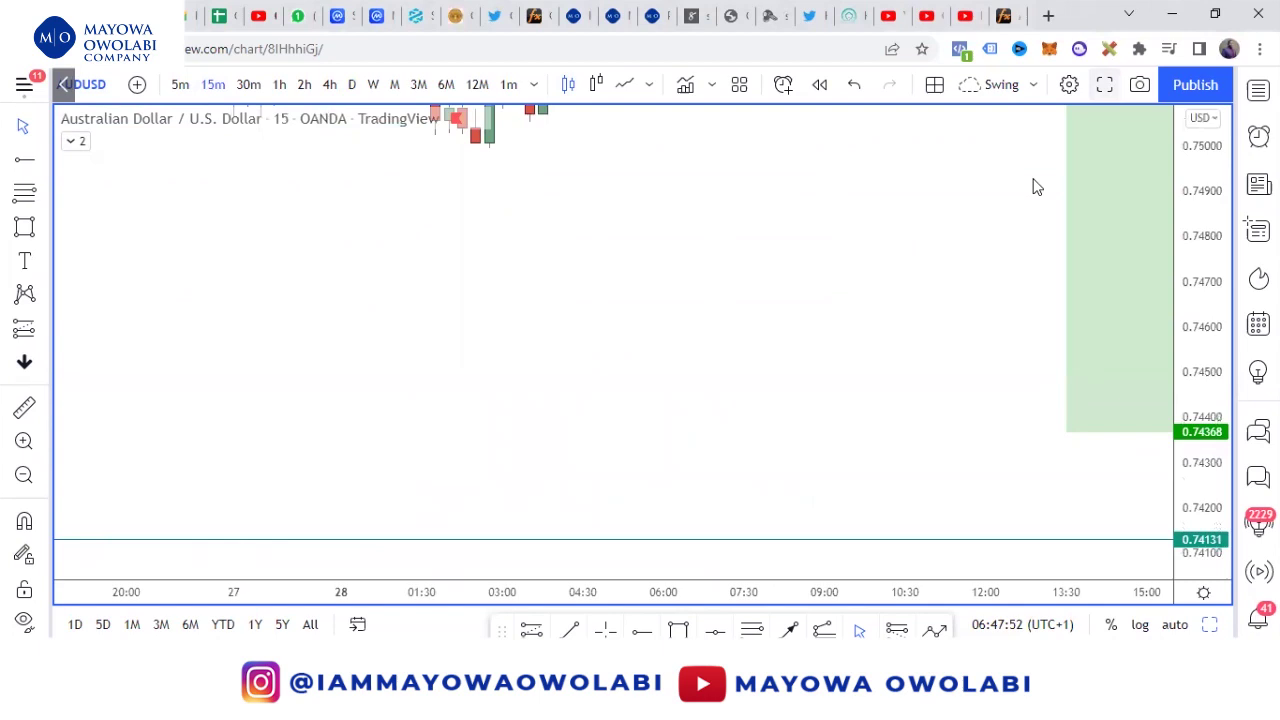
pyautogui.scroll(-10, 973, 228)
pyautogui.moveTo(1048, 229); pyautogui.dragTo(924, 426)
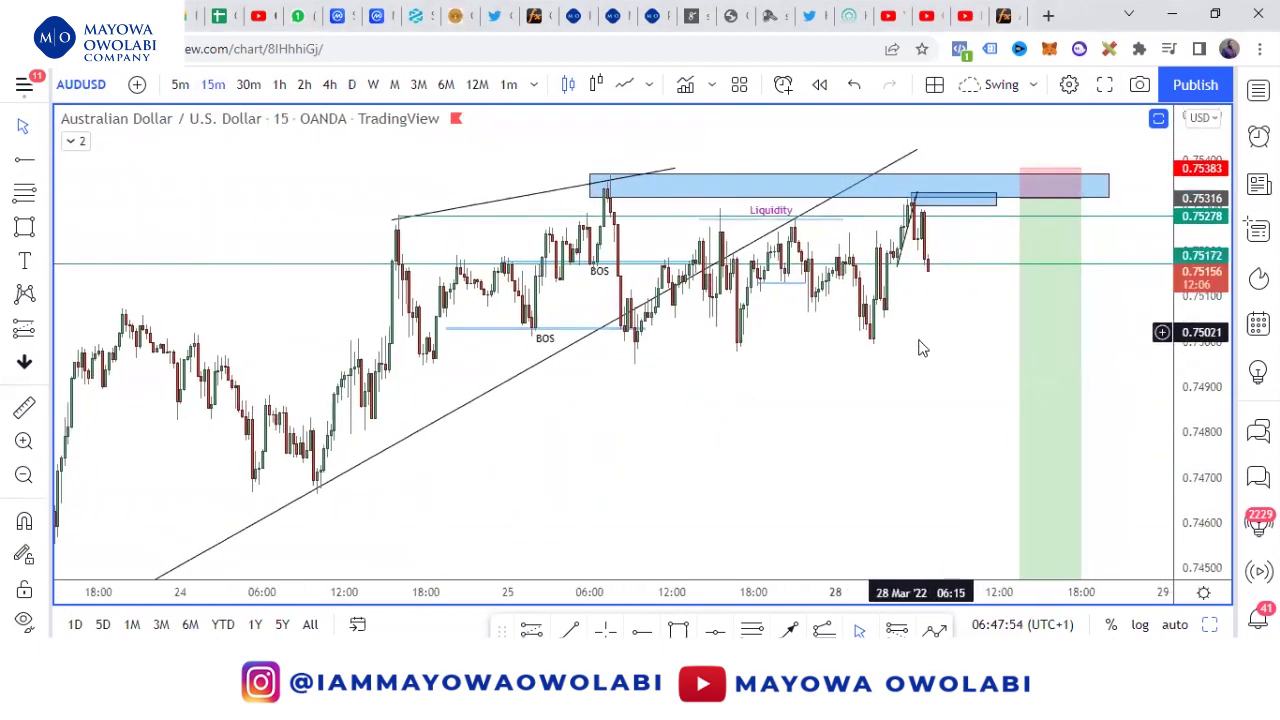
pyautogui.moveTo(1190, 258); pyautogui.dragTo(1186, 320)
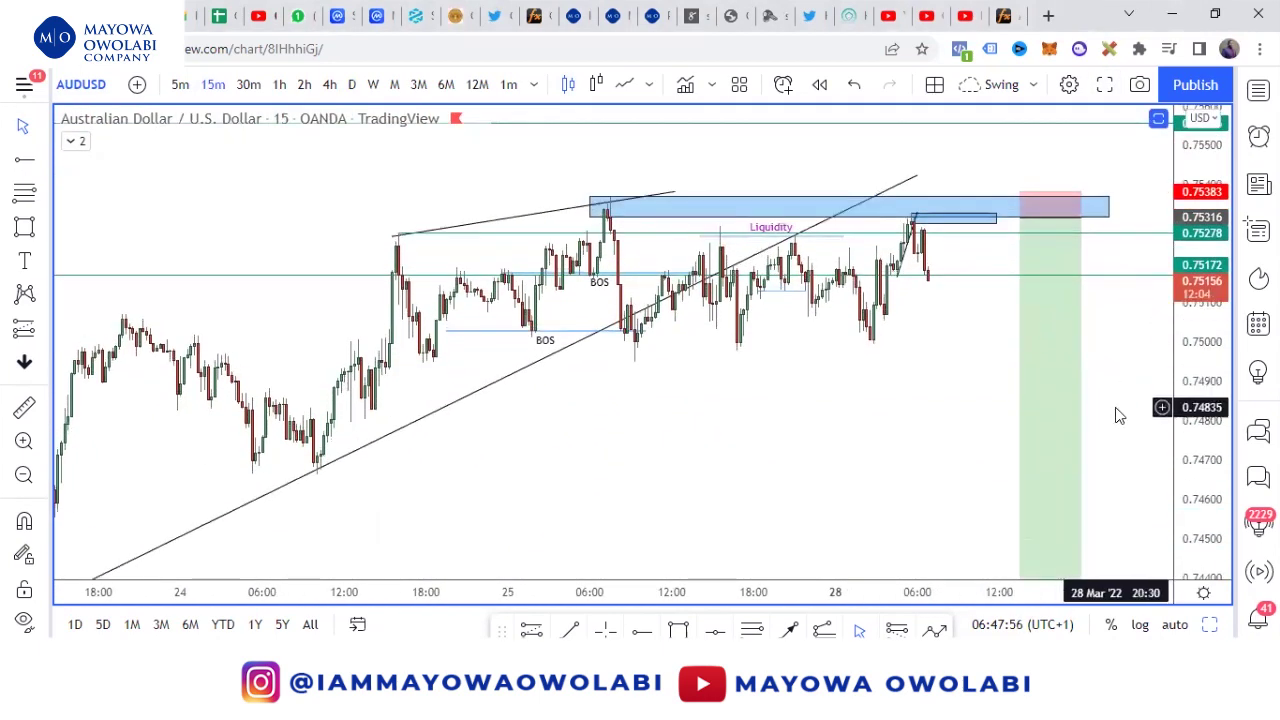
pyautogui.moveTo(1041, 441); pyautogui.dragTo(1027, 369)
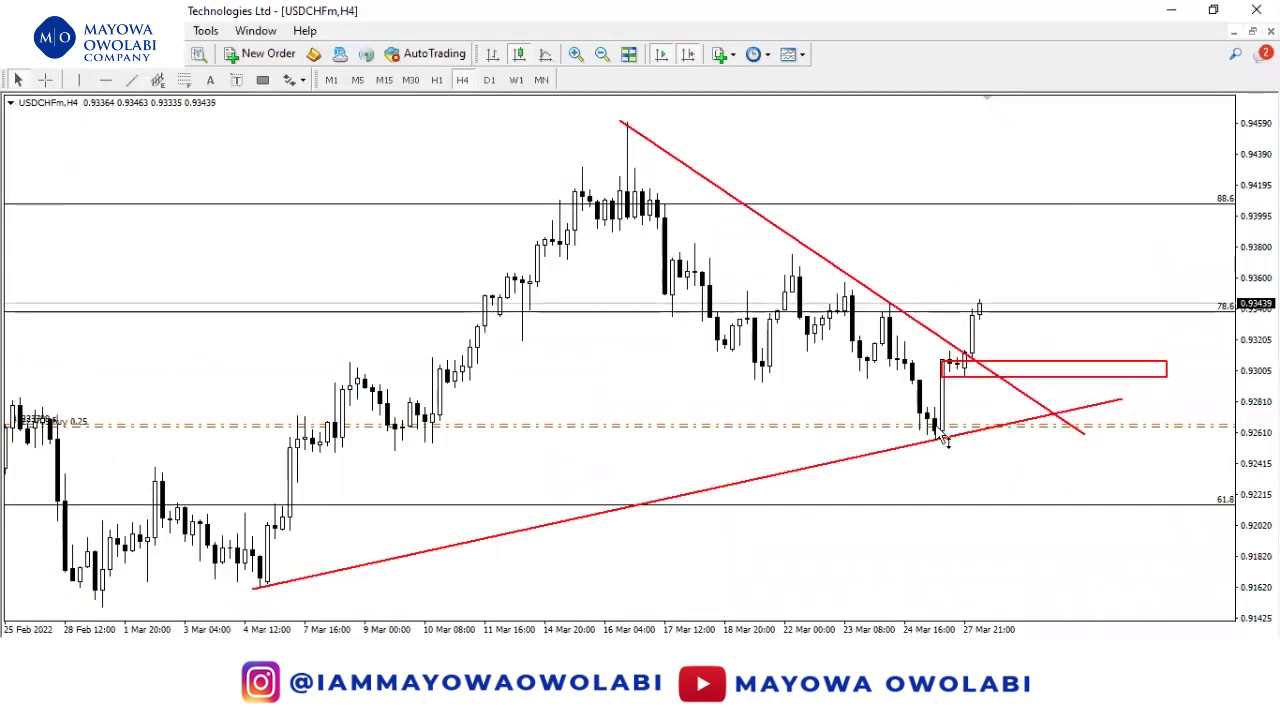
# - In MetaTrader, open the GBPJPY daily chart and measure from the buy entry line up to the current price
pyautogui.moveTo(940, 437)
pyautogui.click(290, 645)
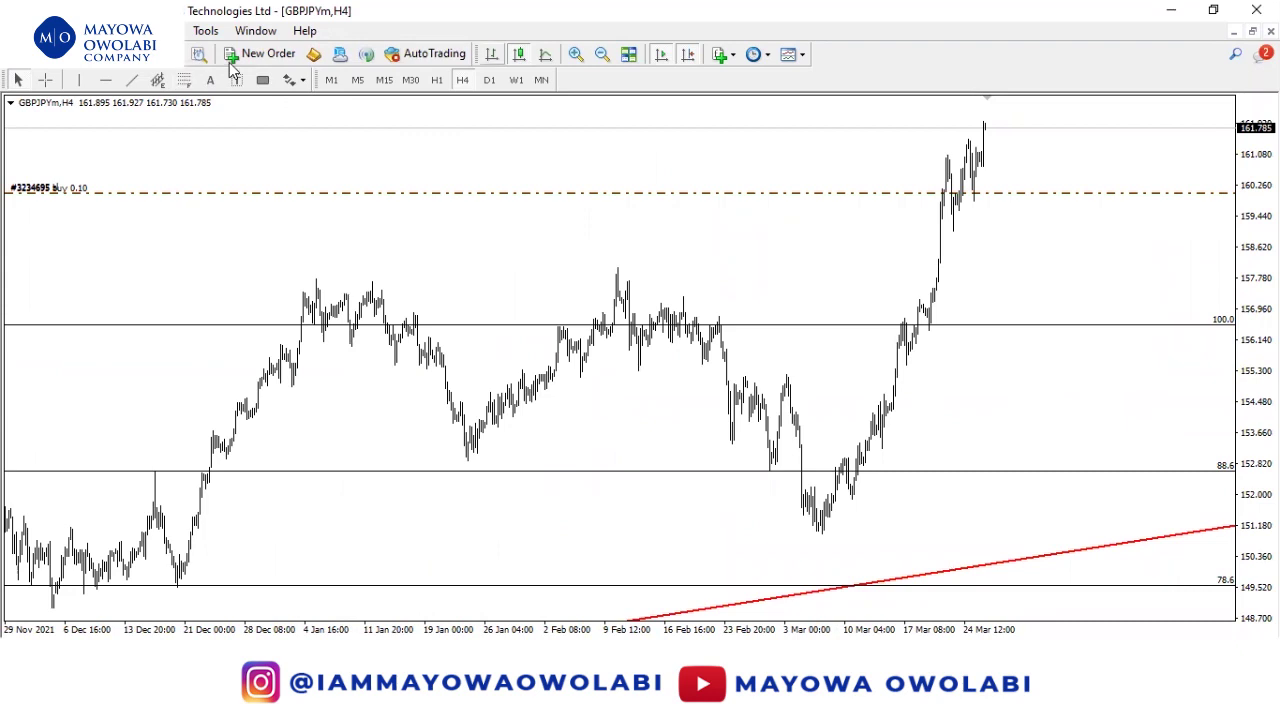
pyautogui.press('+')
pyautogui.press('+')
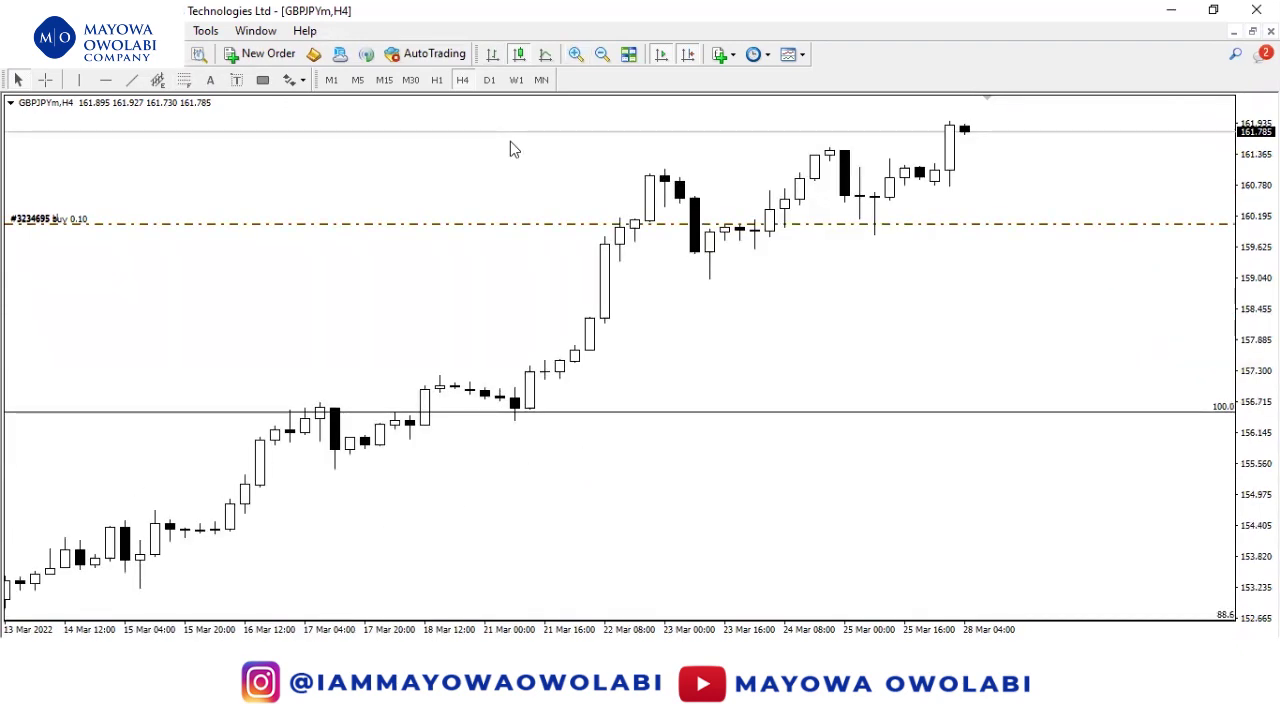
pyautogui.click(489, 80)
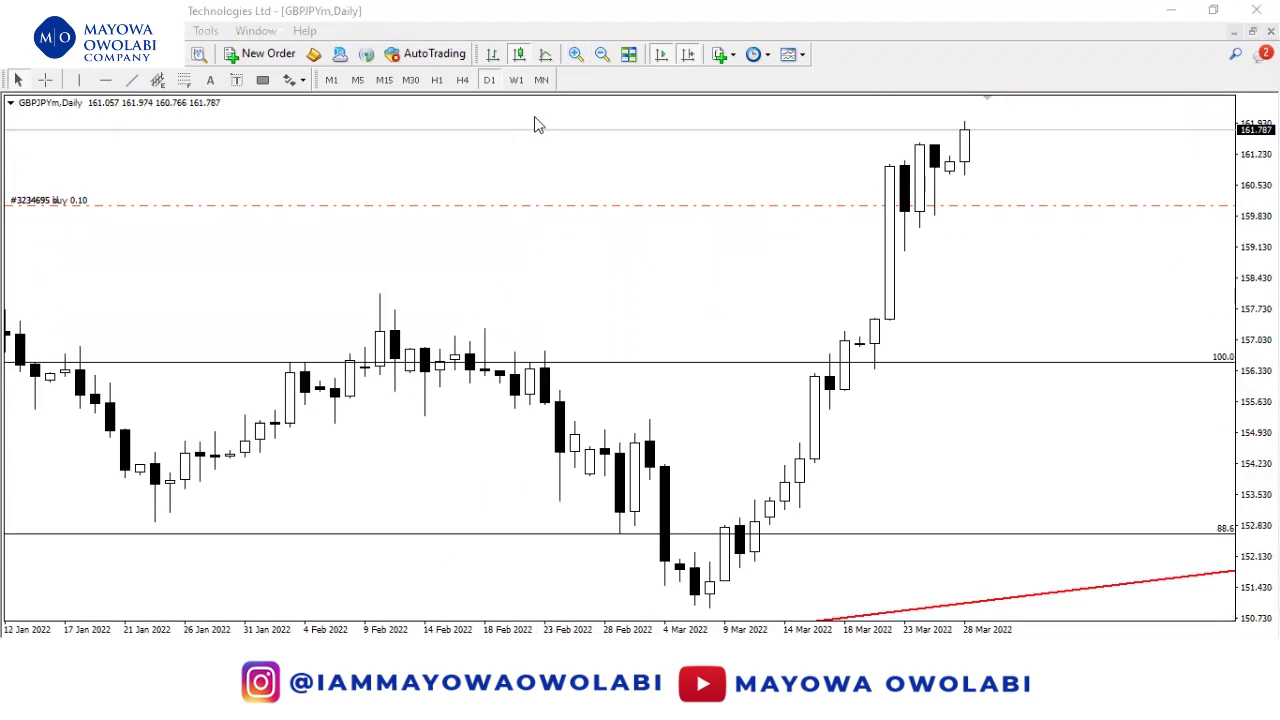
pyautogui.click(45, 79)
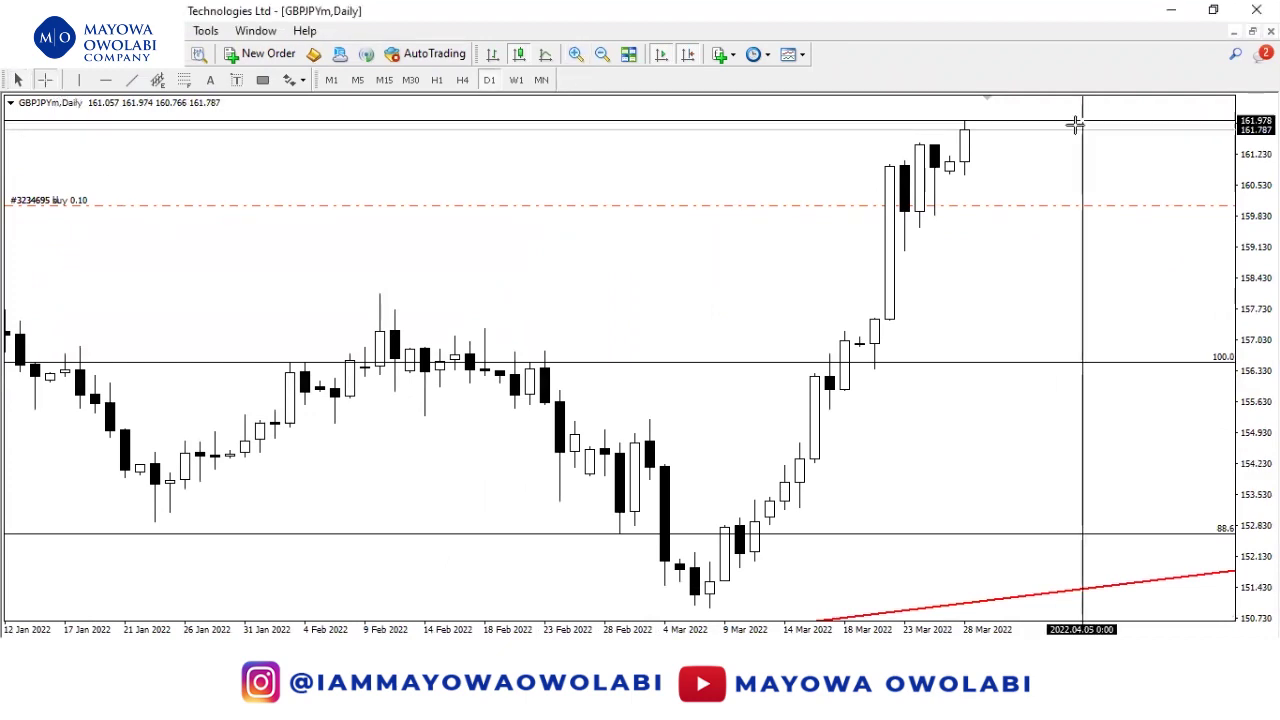
pyautogui.moveTo(976, 204); pyautogui.dragTo(971, 133)
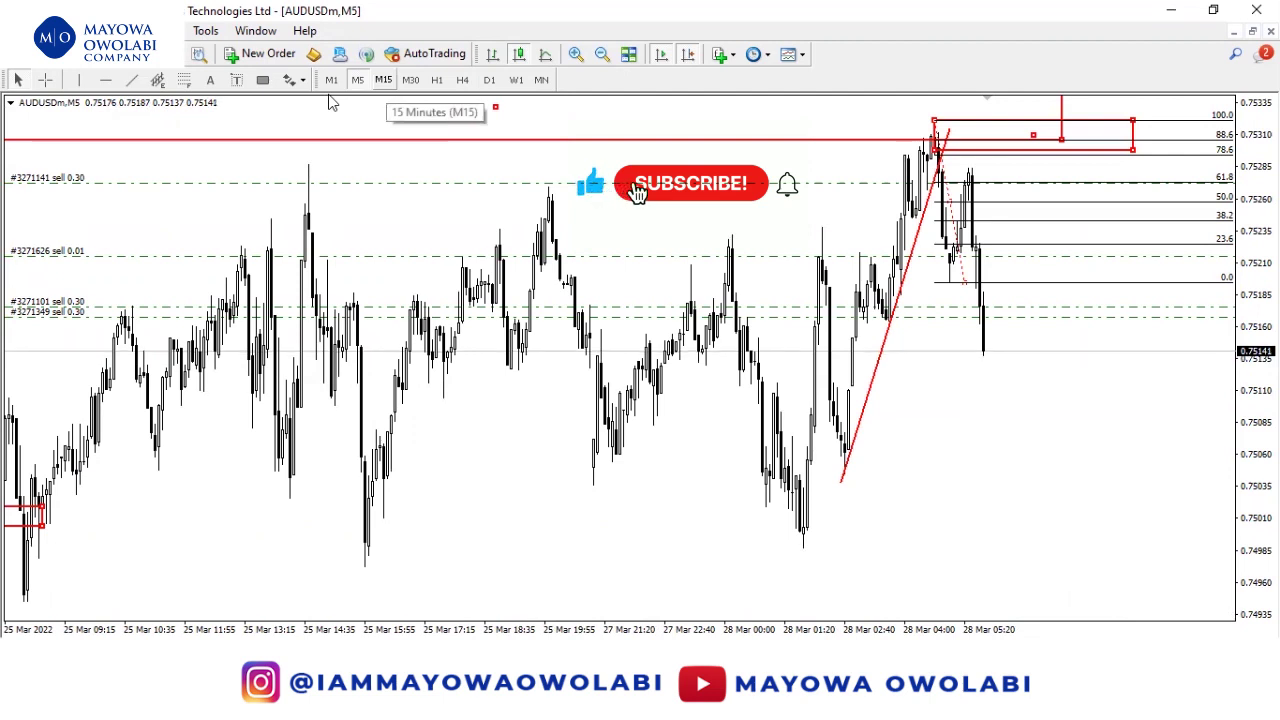
# - Review the AUDUSD sell positions on the M15 and daily charts, and return to TradingView
pyautogui.click(383, 79)
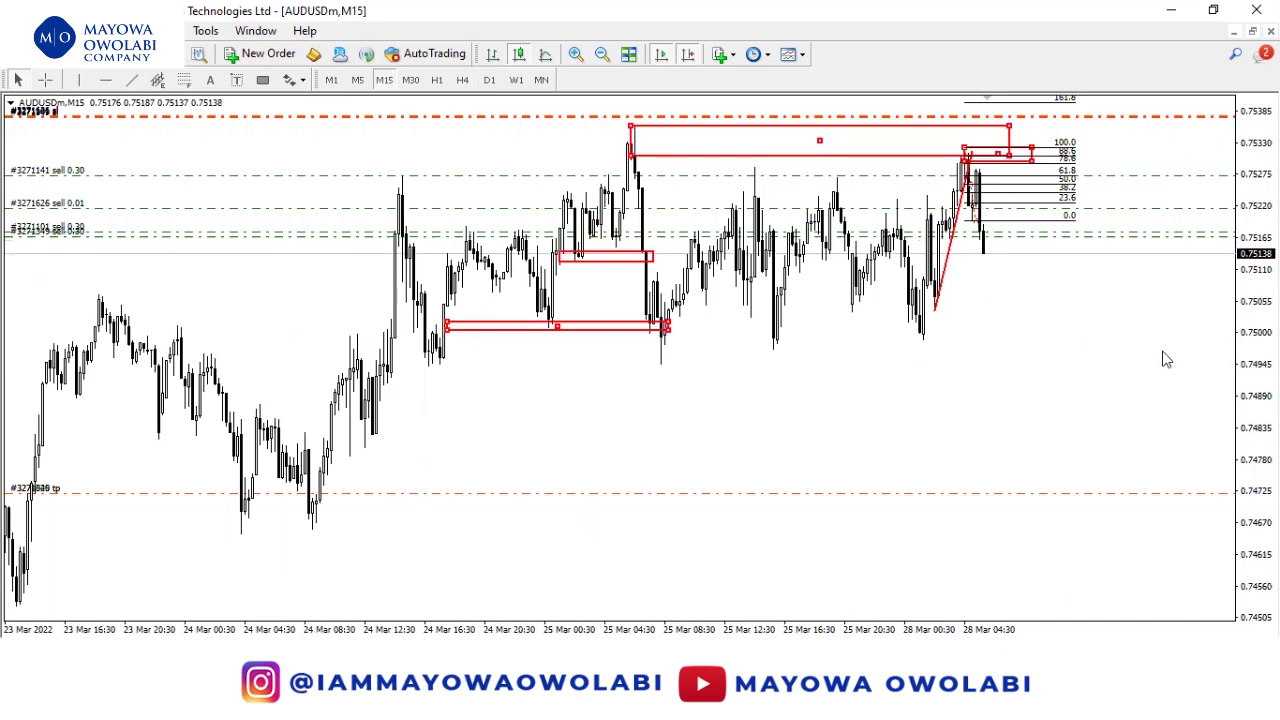
pyautogui.click(489, 79)
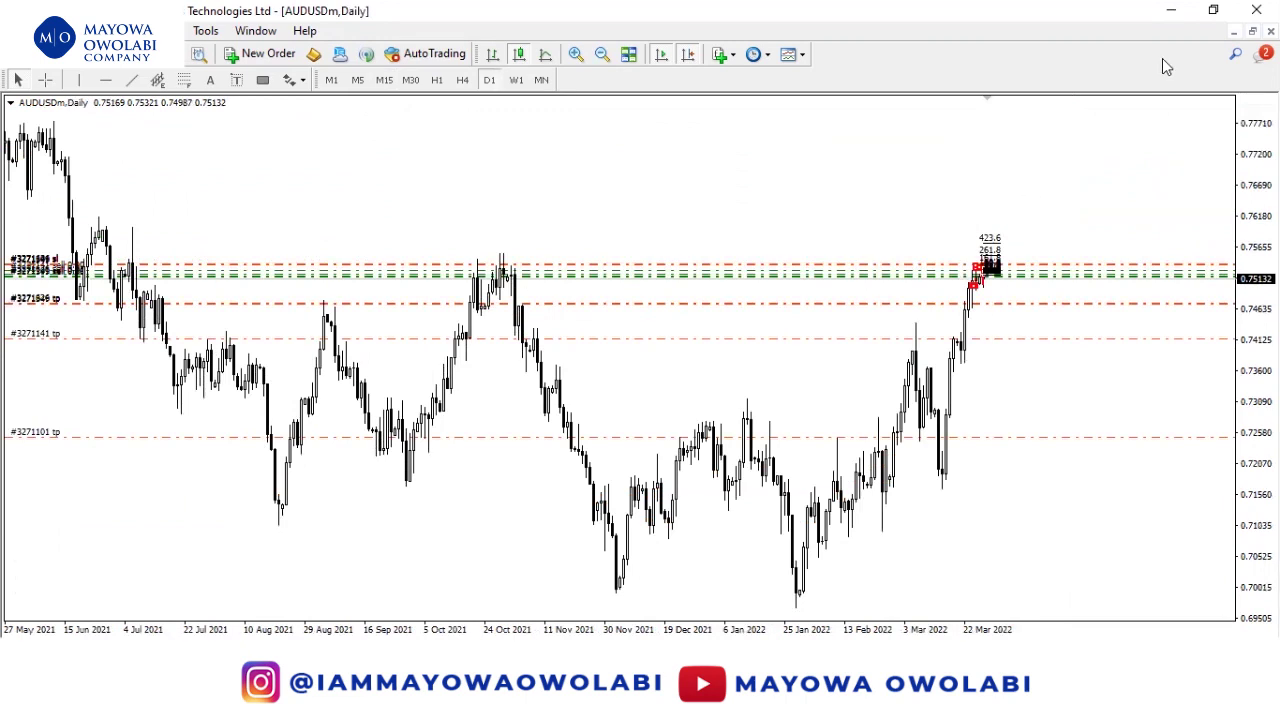
pyautogui.click(1171, 10)
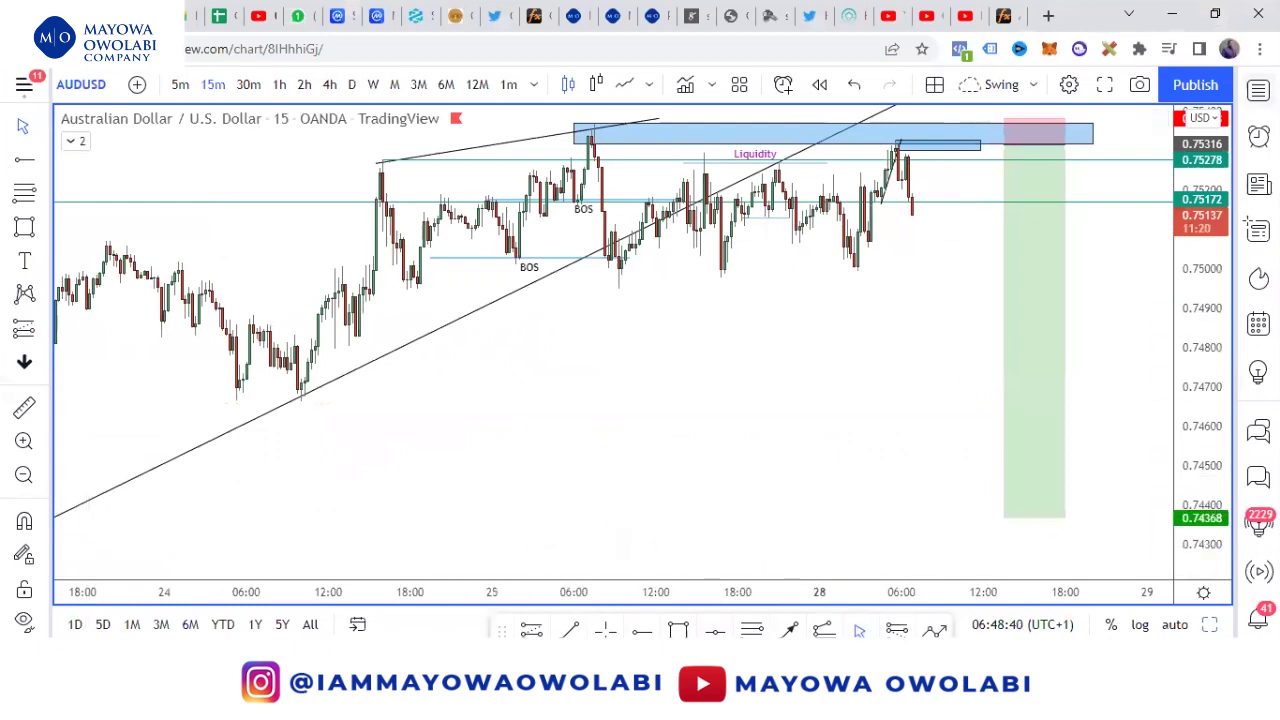
# - Review the 15-minute charts of GBPUSD, GBPCHF and EURGBP from the watchlist, and return to AUDUSD with the watchlist closed
pyautogui.click(1258, 90)
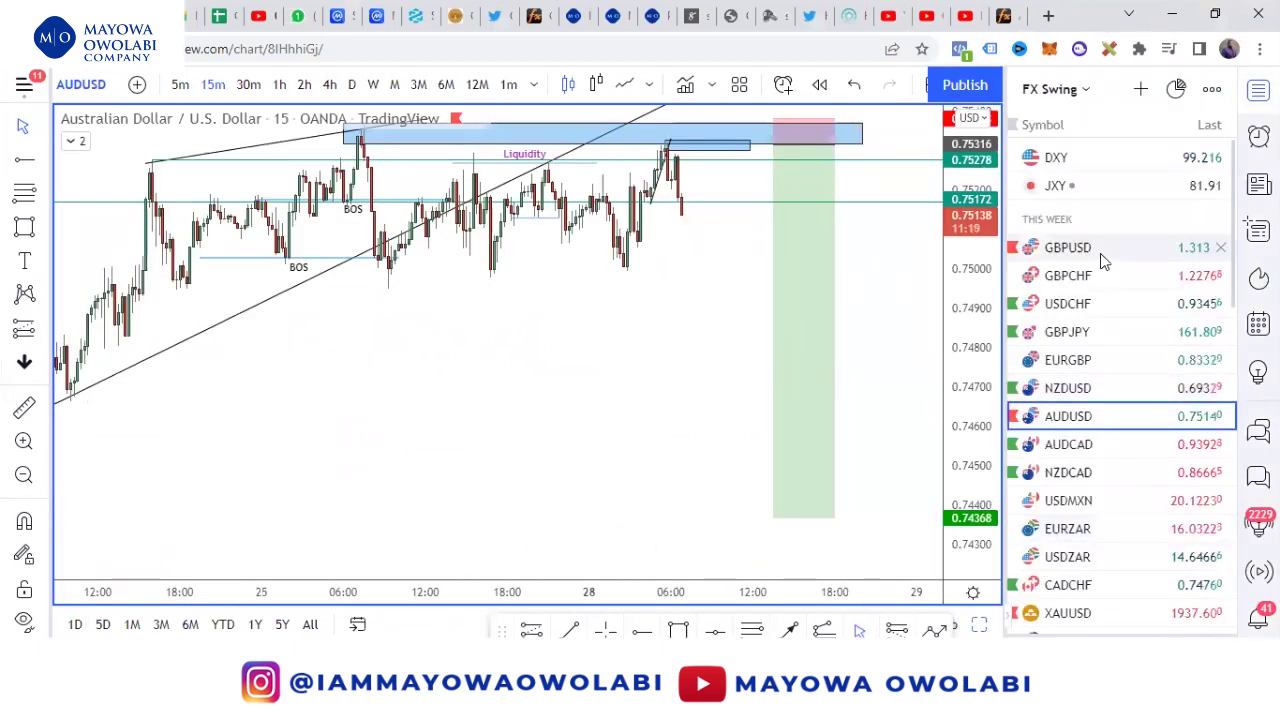
pyautogui.click(1100, 251)
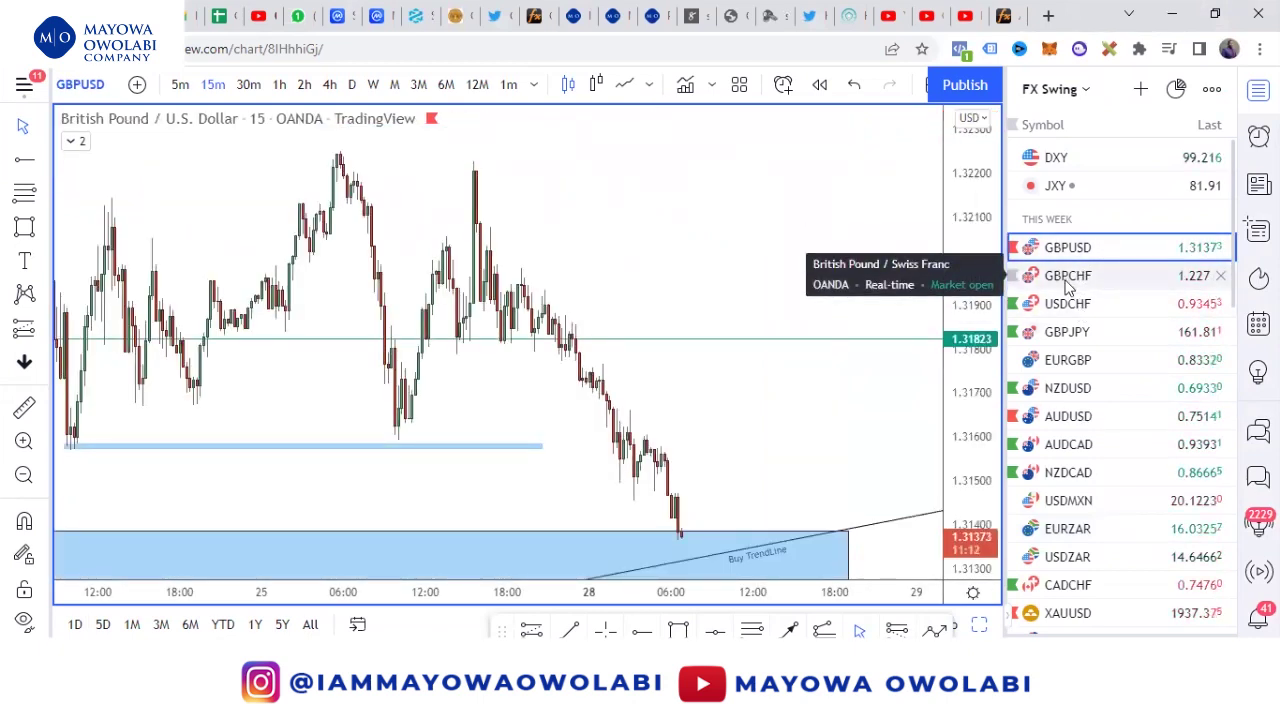
pyautogui.click(1068, 285)
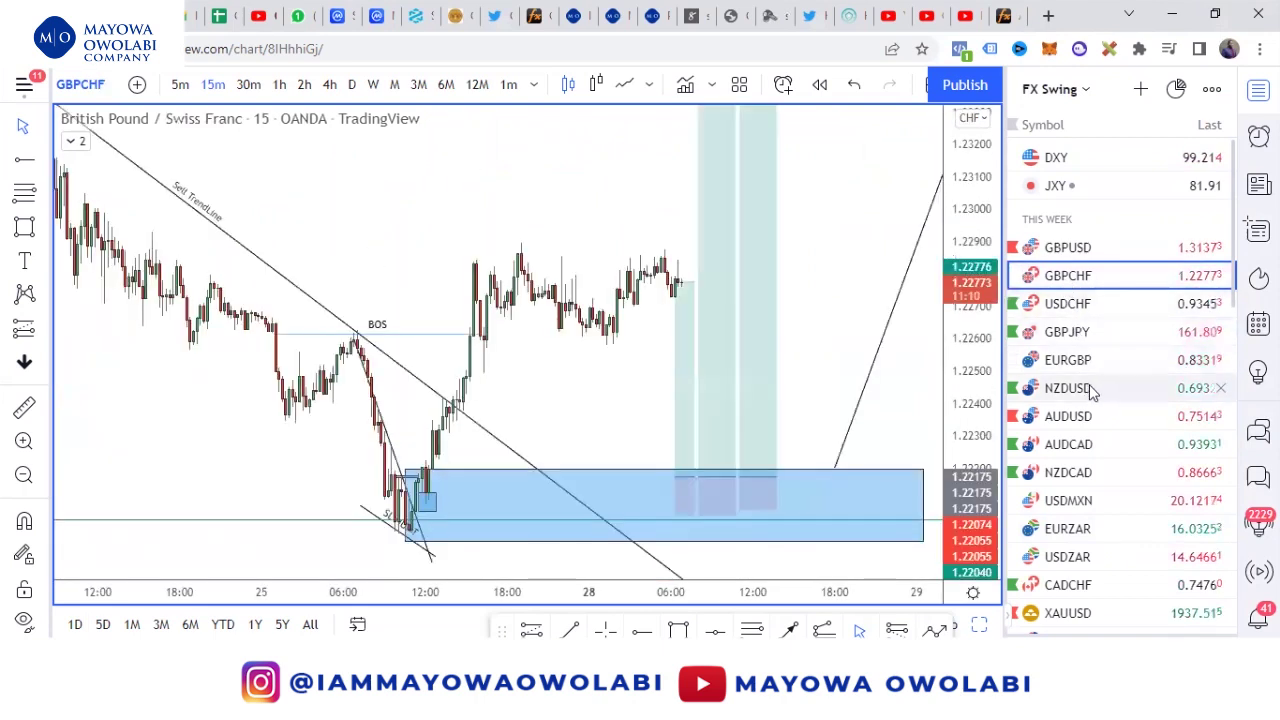
pyautogui.click(1091, 366)
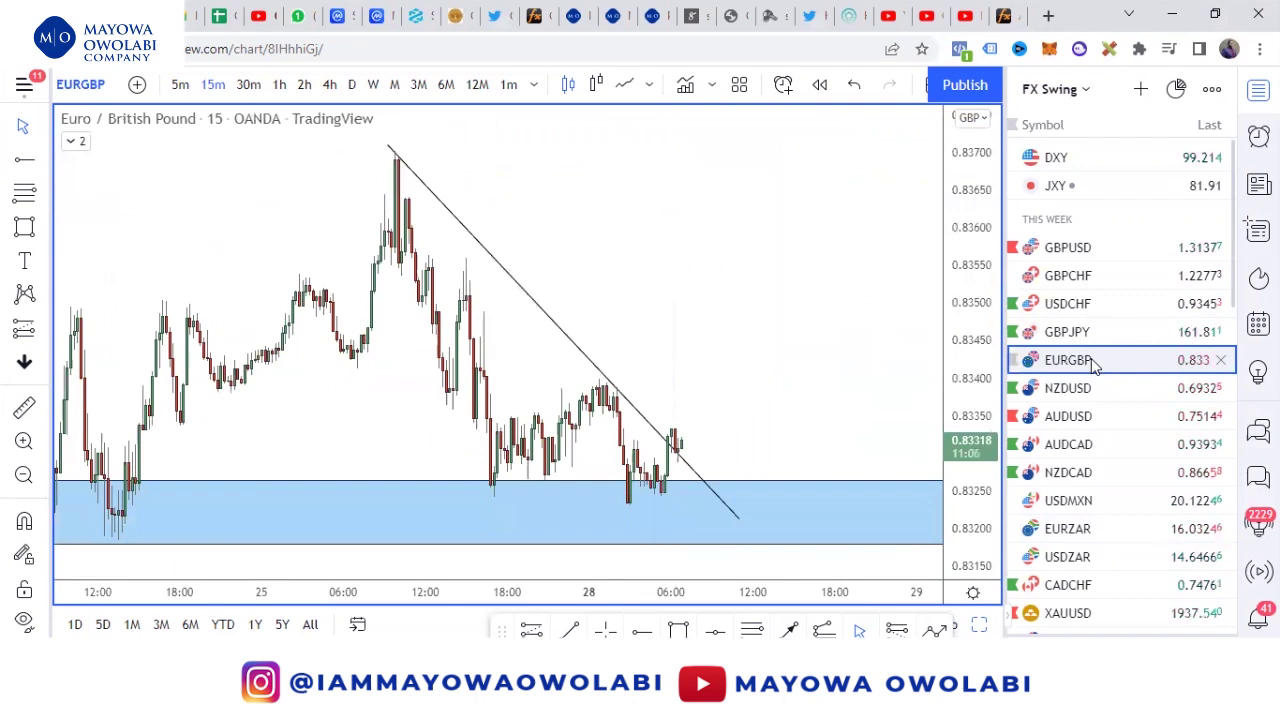
pyautogui.click(1070, 418)
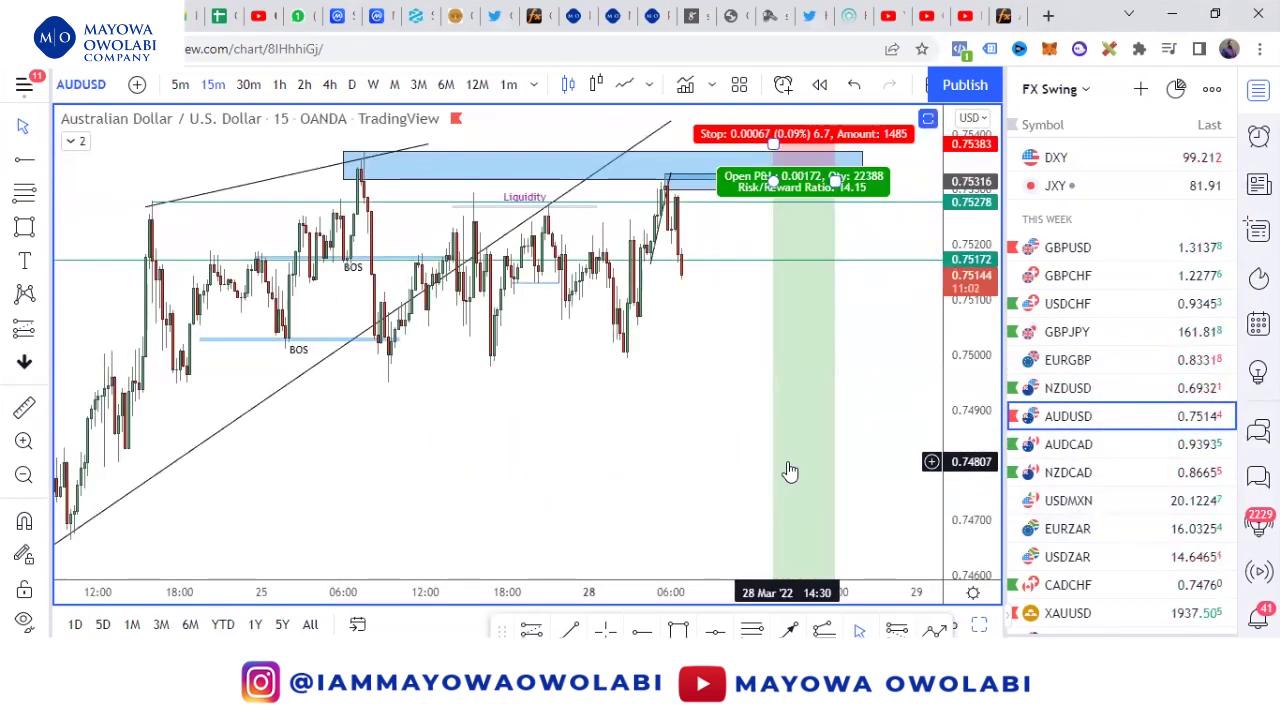
pyautogui.scroll(-2, 1122, 420)
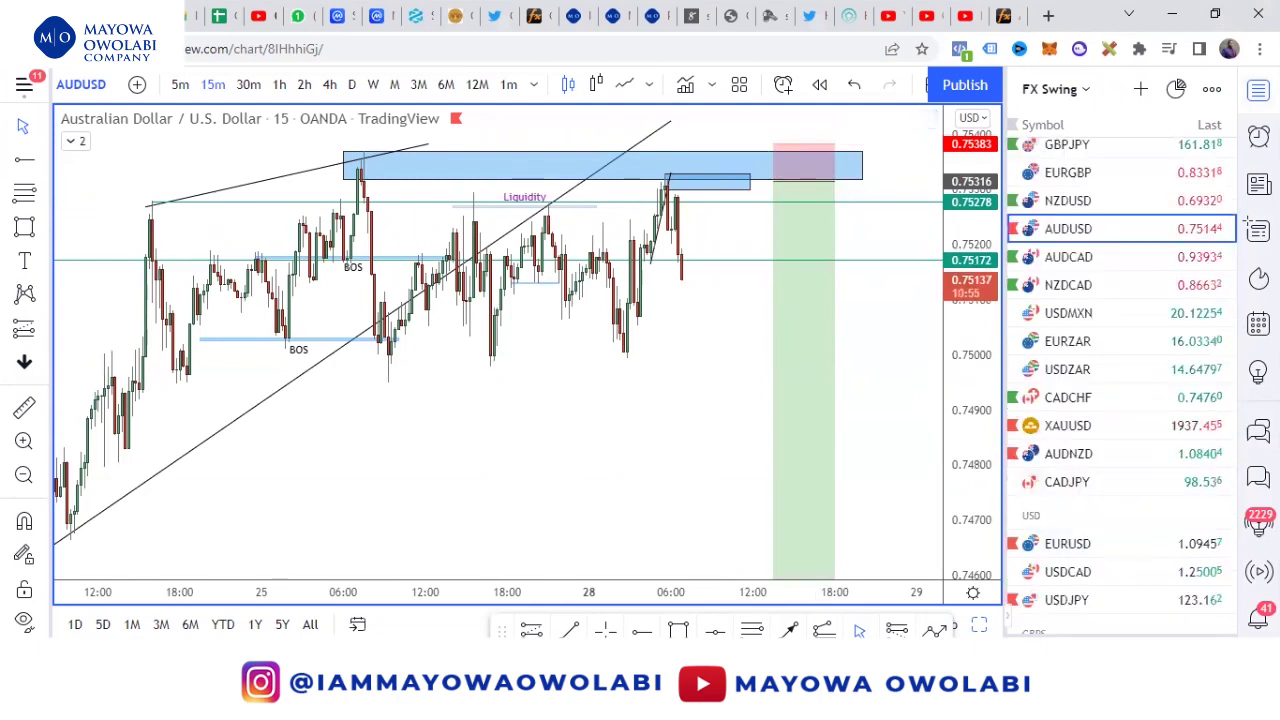
pyautogui.click(1258, 91)
# - Switch AUDUSD to the daily timeframe and reset the chart view to frame the recent rally and its rising trendline
pyautogui.moveTo(871, 394); pyautogui.dragTo(646, 480)
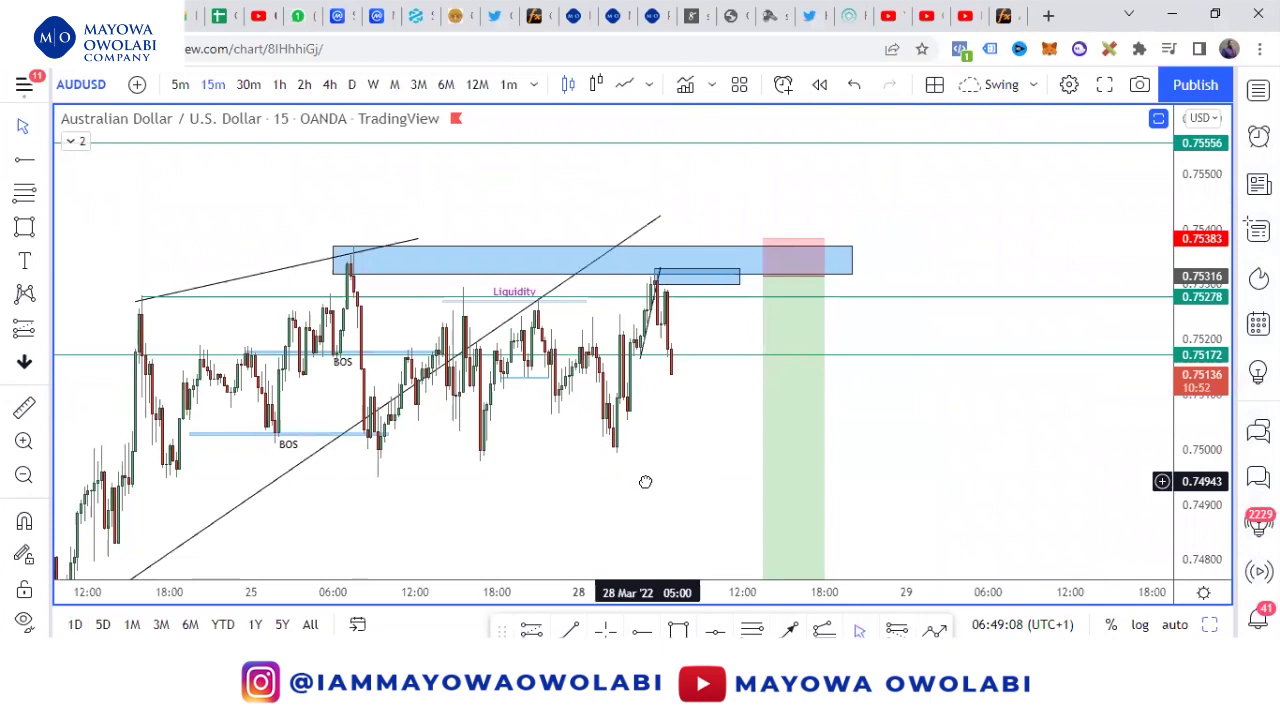
pyautogui.moveTo(645, 482); pyautogui.dragTo(688, 443)
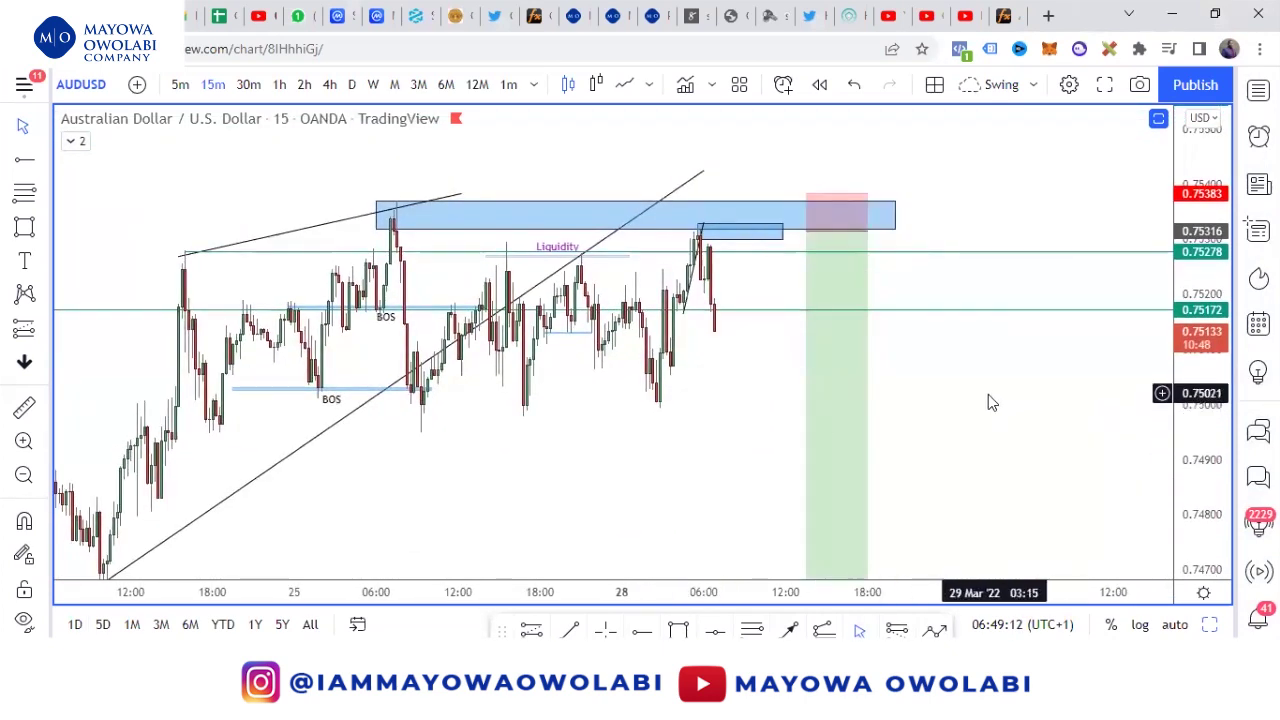
pyautogui.scroll(4, 986, 394)
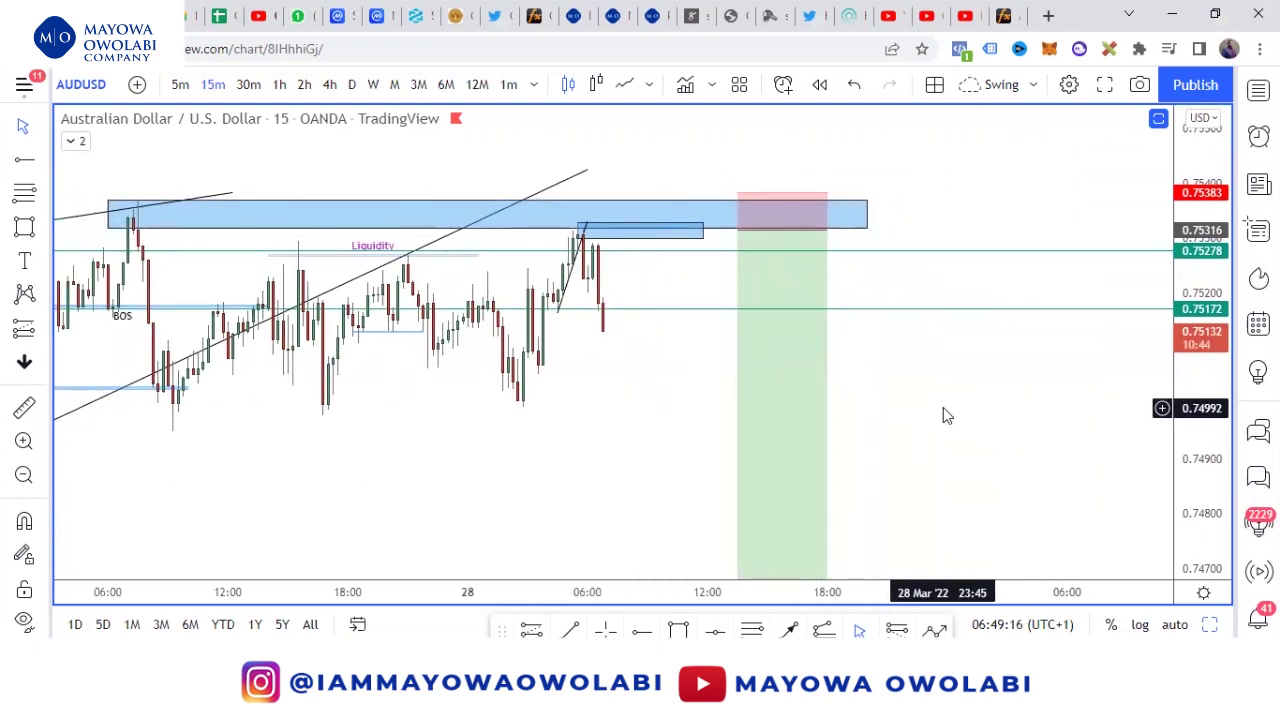
pyautogui.click(352, 85)
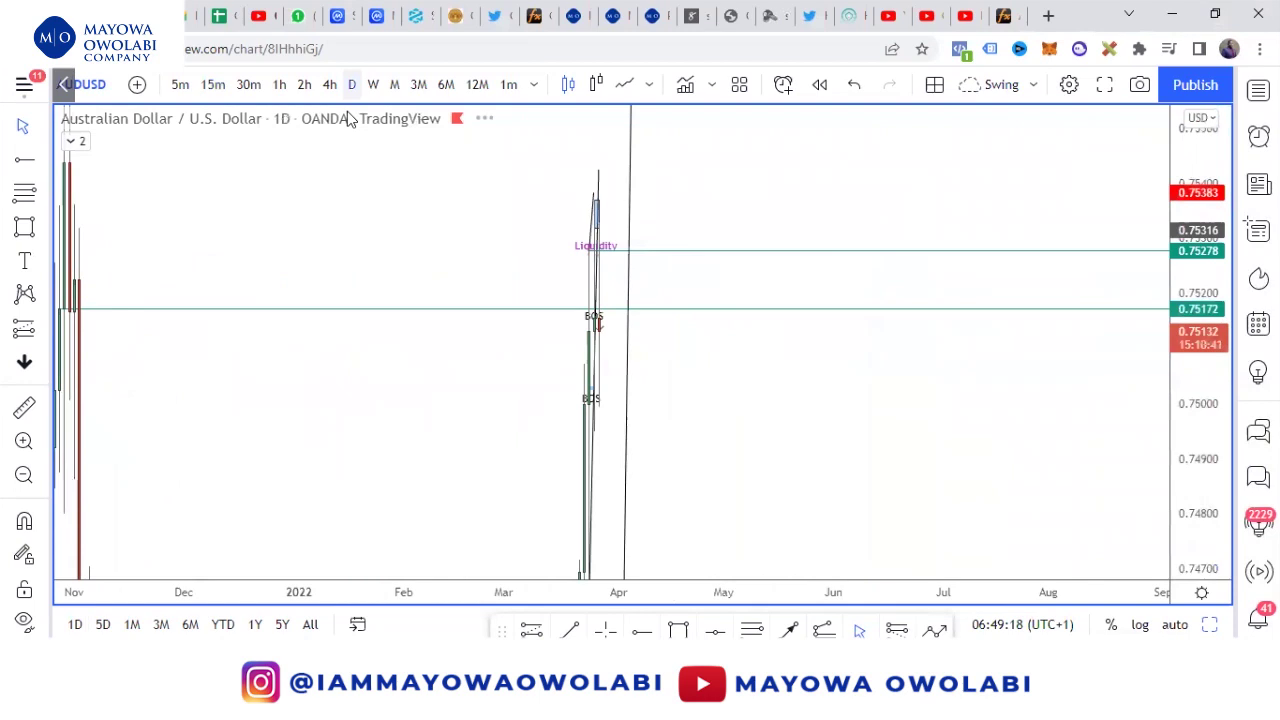
pyautogui.rightClick(880, 346)
pyautogui.click(937, 144)
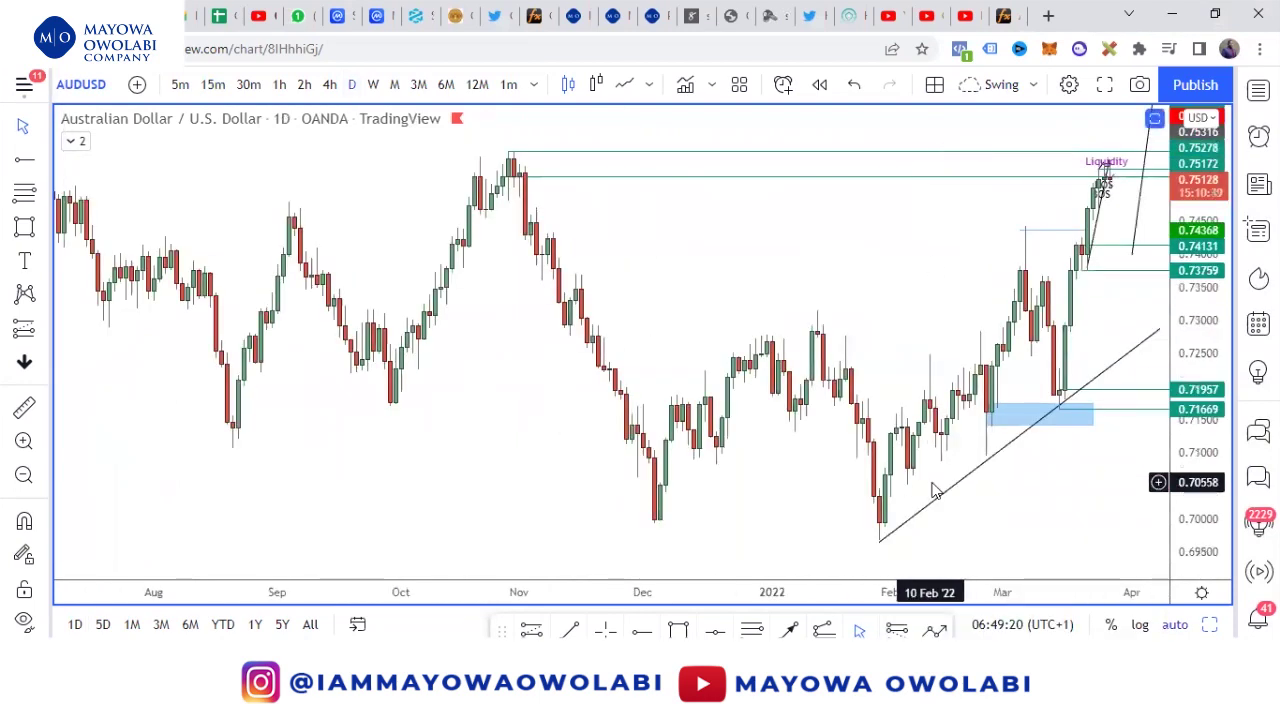
pyautogui.moveTo(813, 457); pyautogui.dragTo(465, 352)
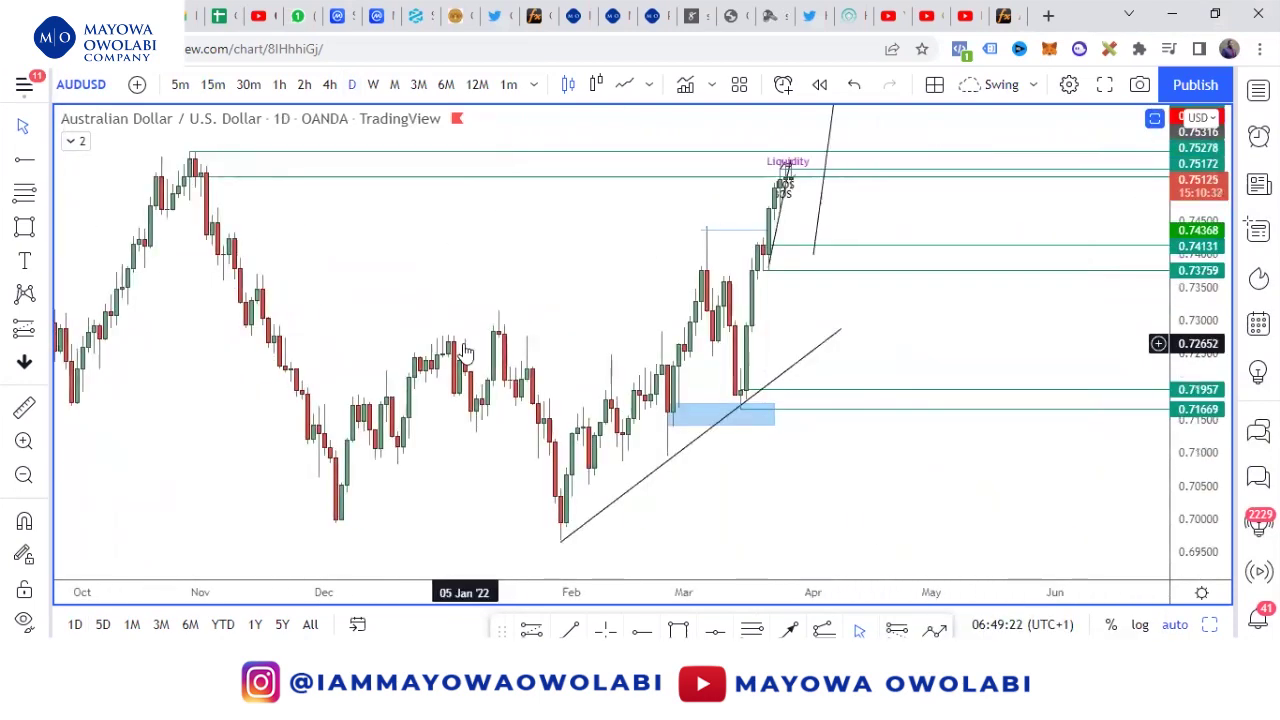